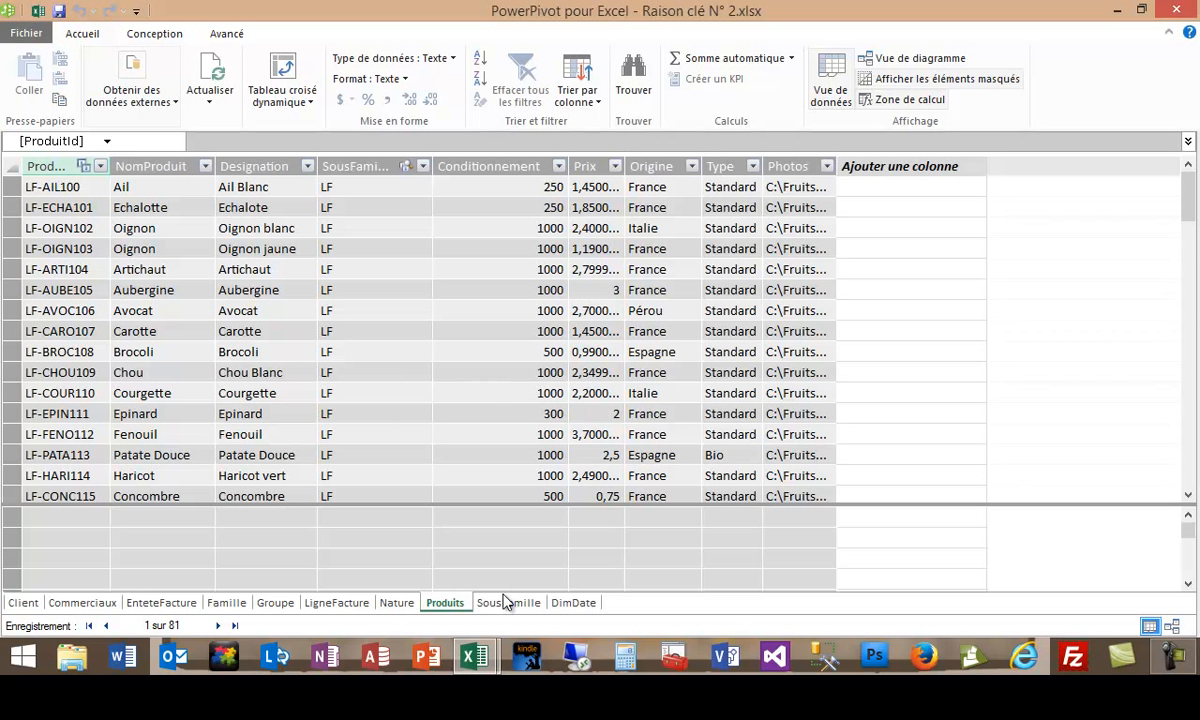
# Look through the Commerciaux, EnteteFacture, Famille, Groupe and LigneFacture tables of the data model
pyautogui.click(88, 602)
pyautogui.click(165, 603)
pyautogui.click(226, 603)
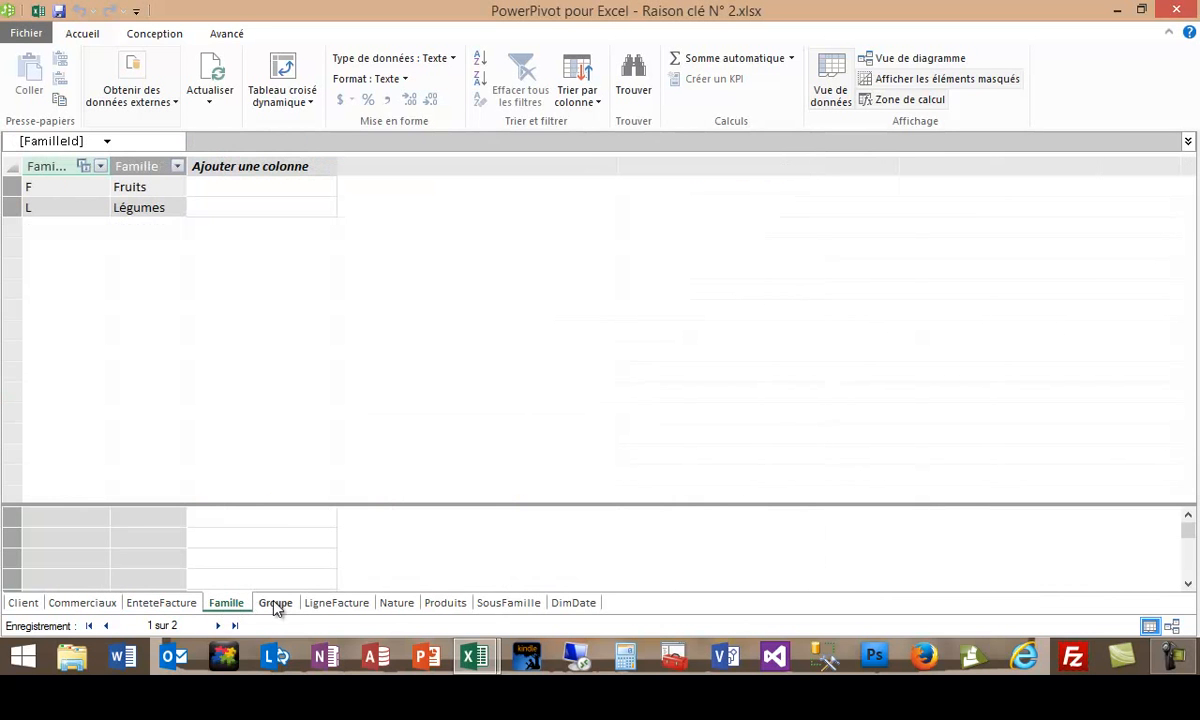
pyautogui.click(275, 603)
pyautogui.click(340, 603)
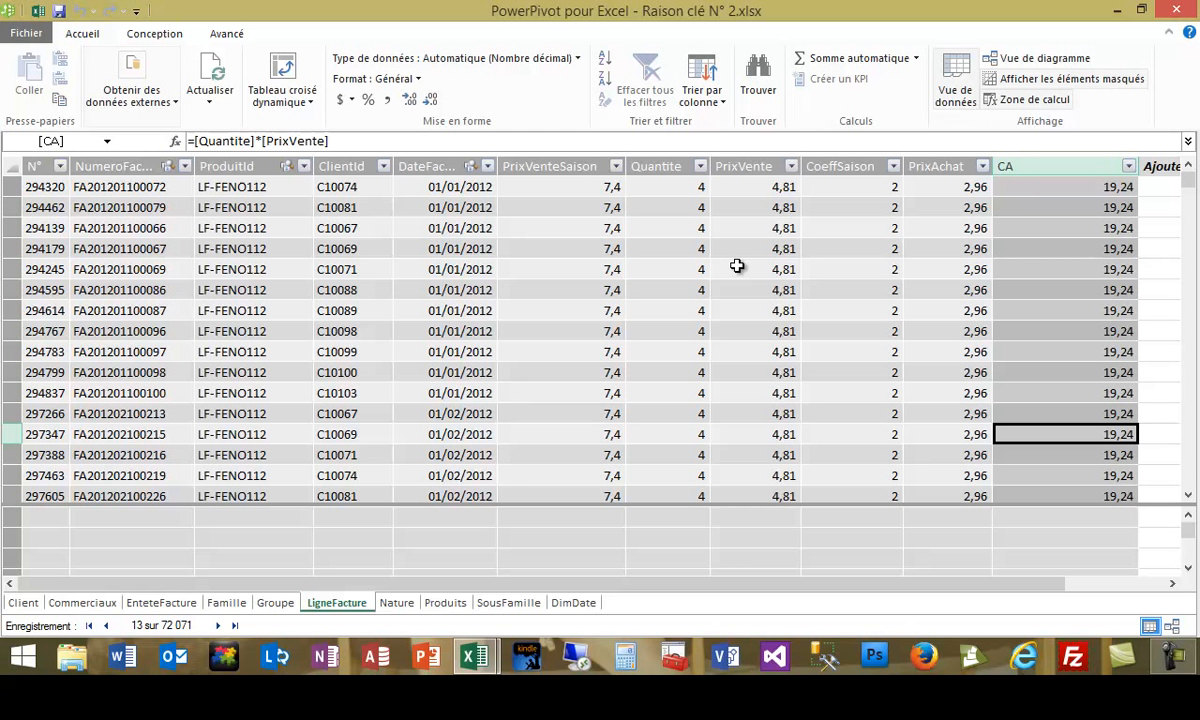
# Switch to the Excel workbook and start a new calculated field assigned to the LigneFacture table
pyautogui.click(41, 11)
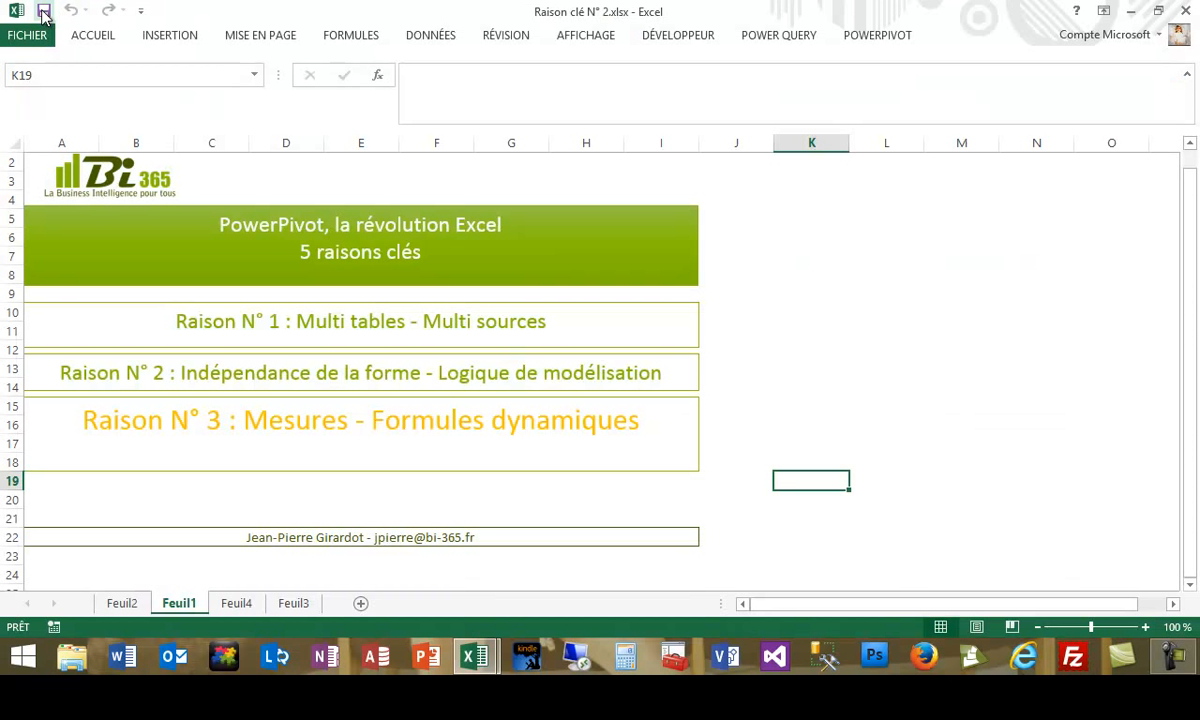
pyautogui.click(870, 38)
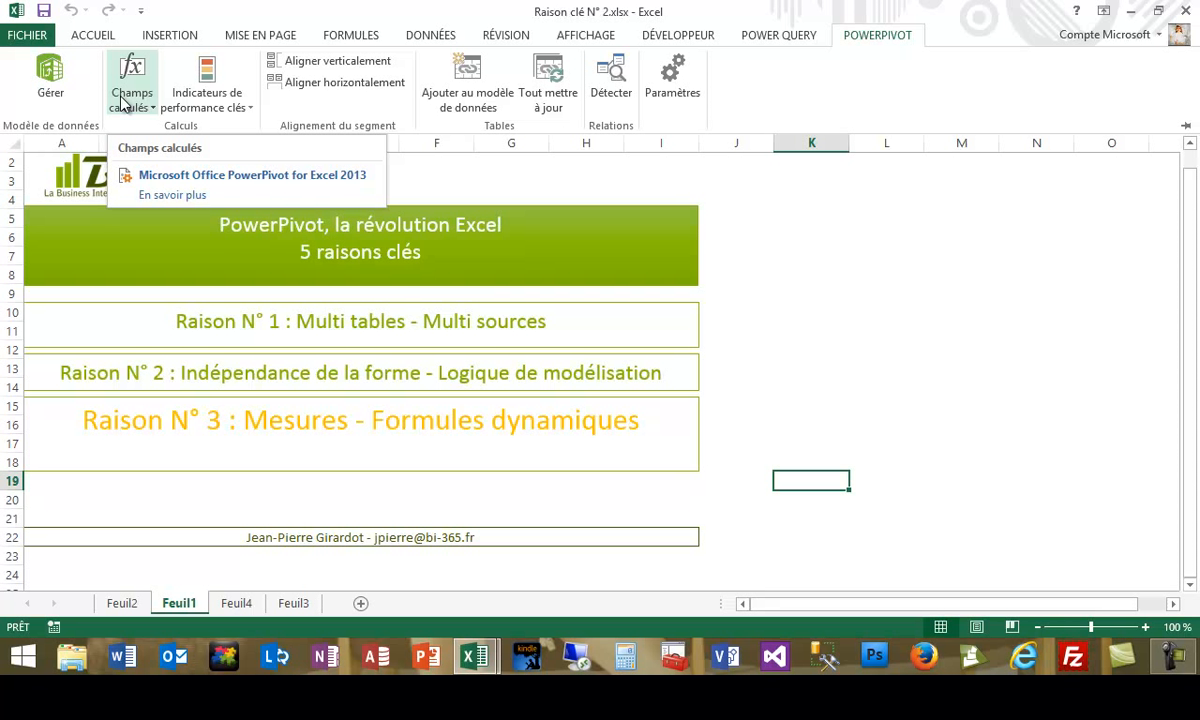
pyautogui.click(136, 105)
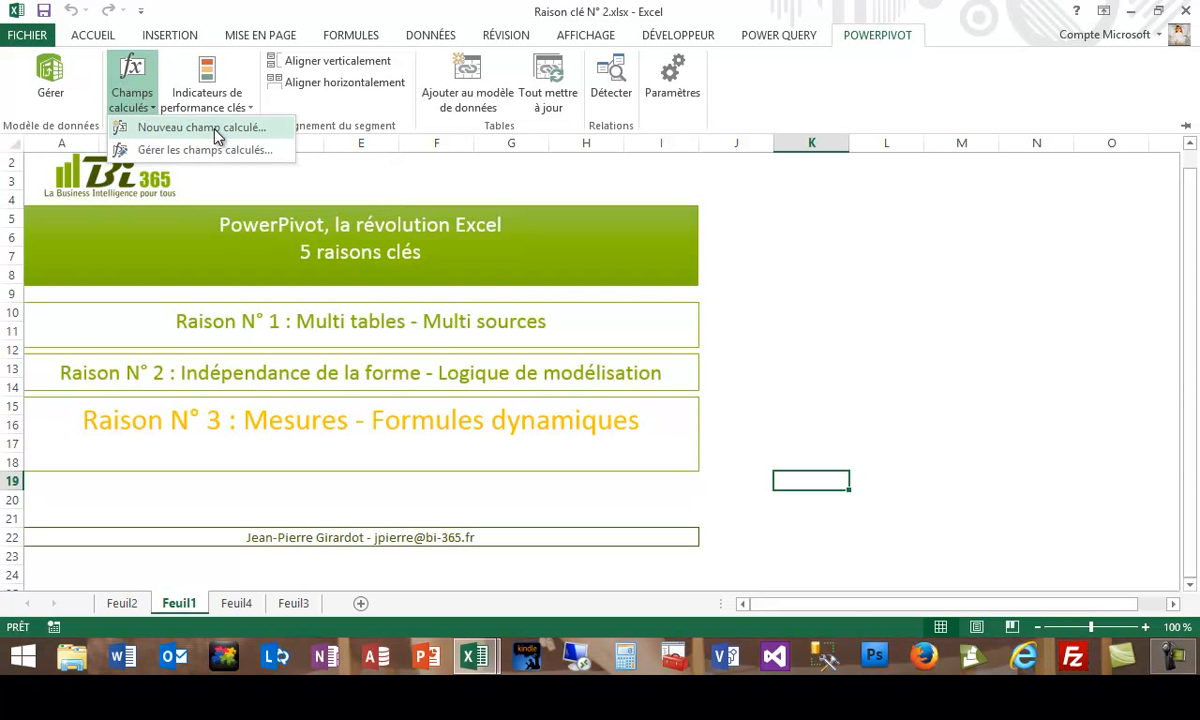
pyautogui.click(214, 131)
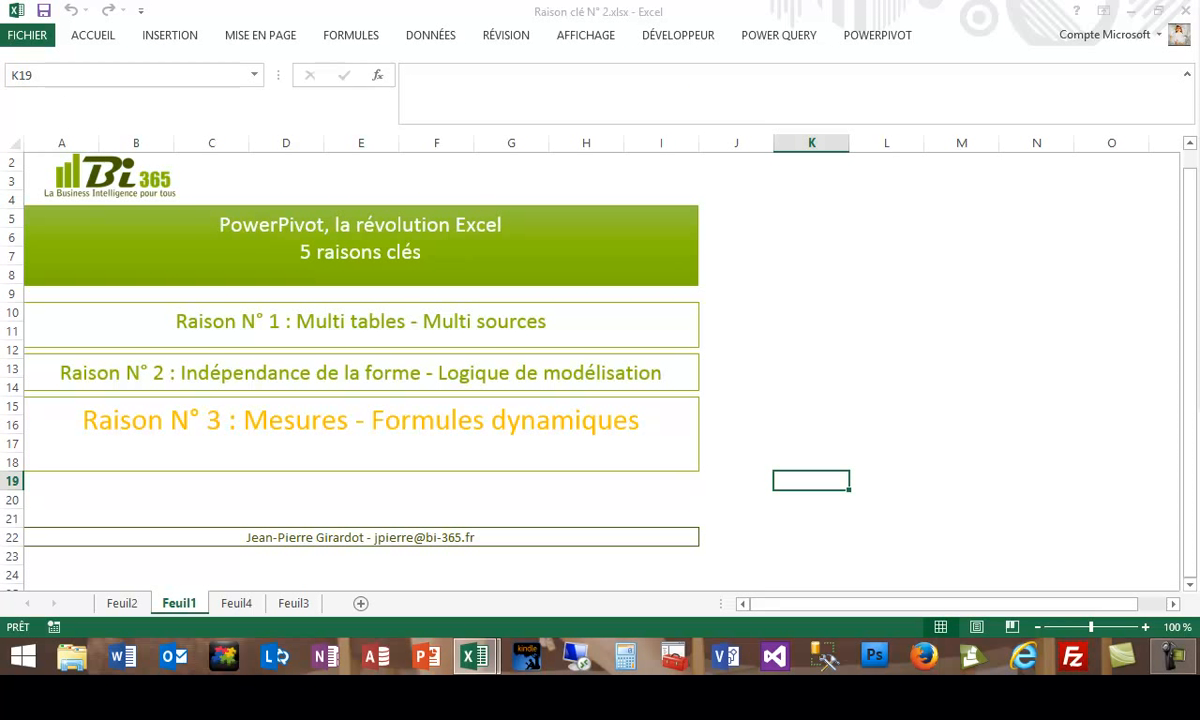
pyautogui.moveTo(889, 111); pyautogui.dragTo(790, 130)
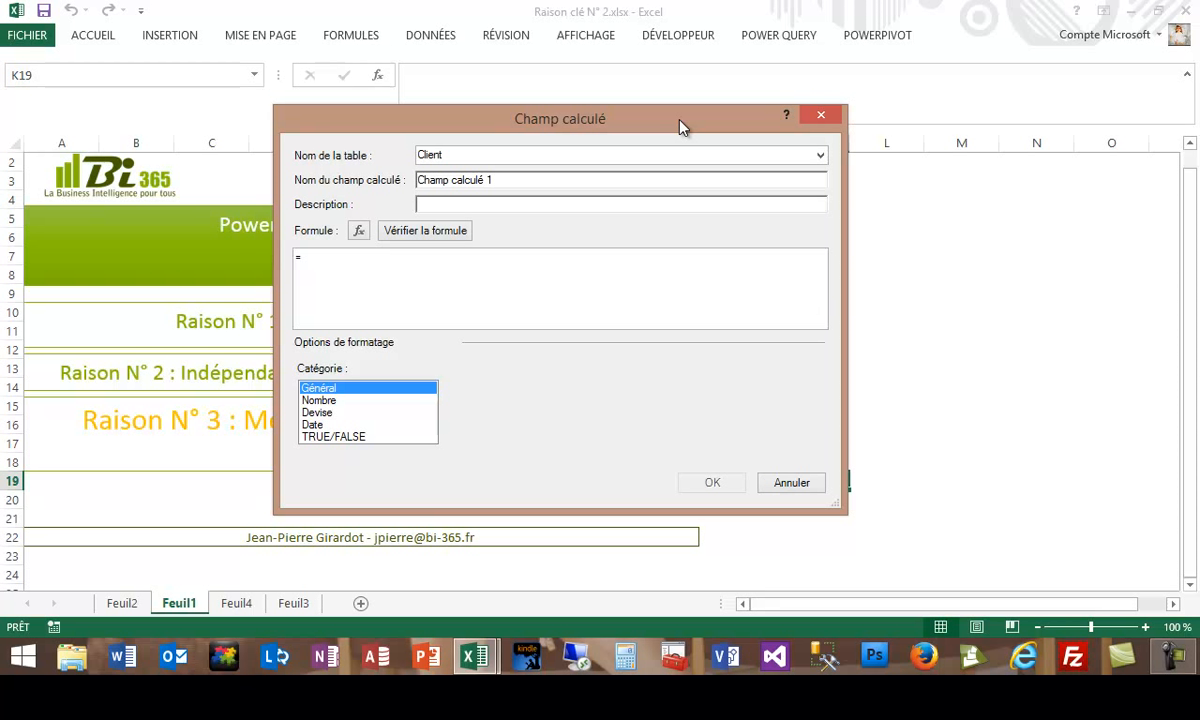
pyautogui.click(820, 157)
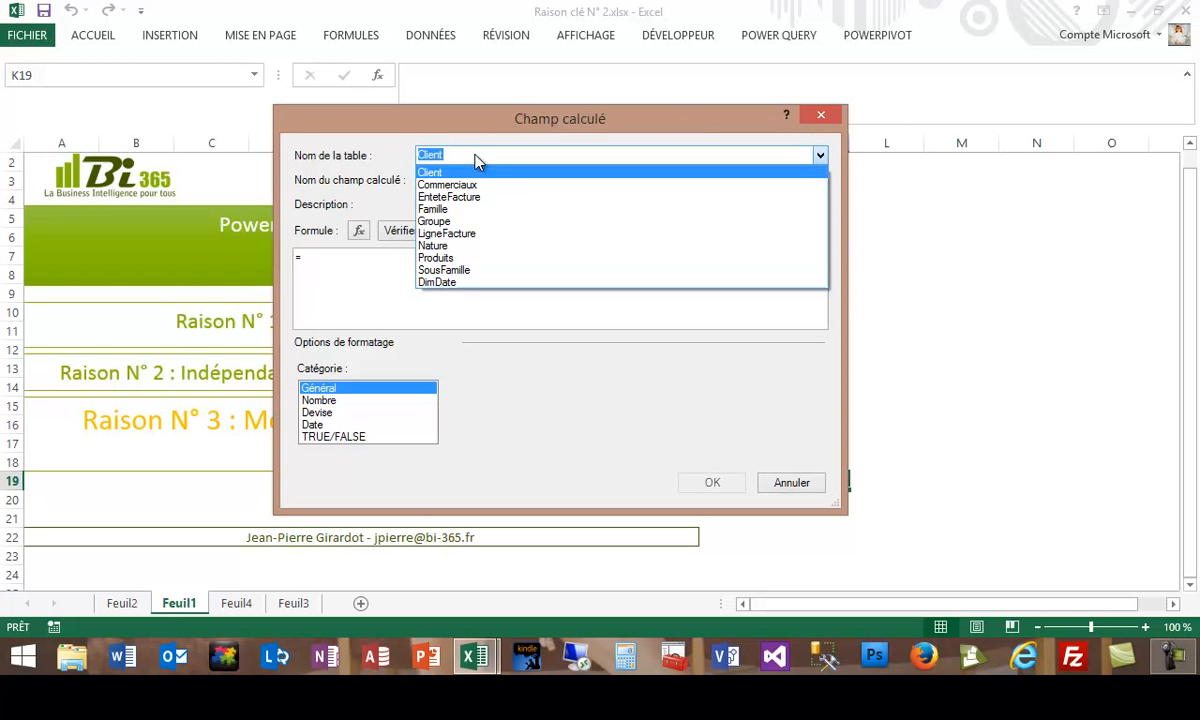
pyautogui.click(462, 237)
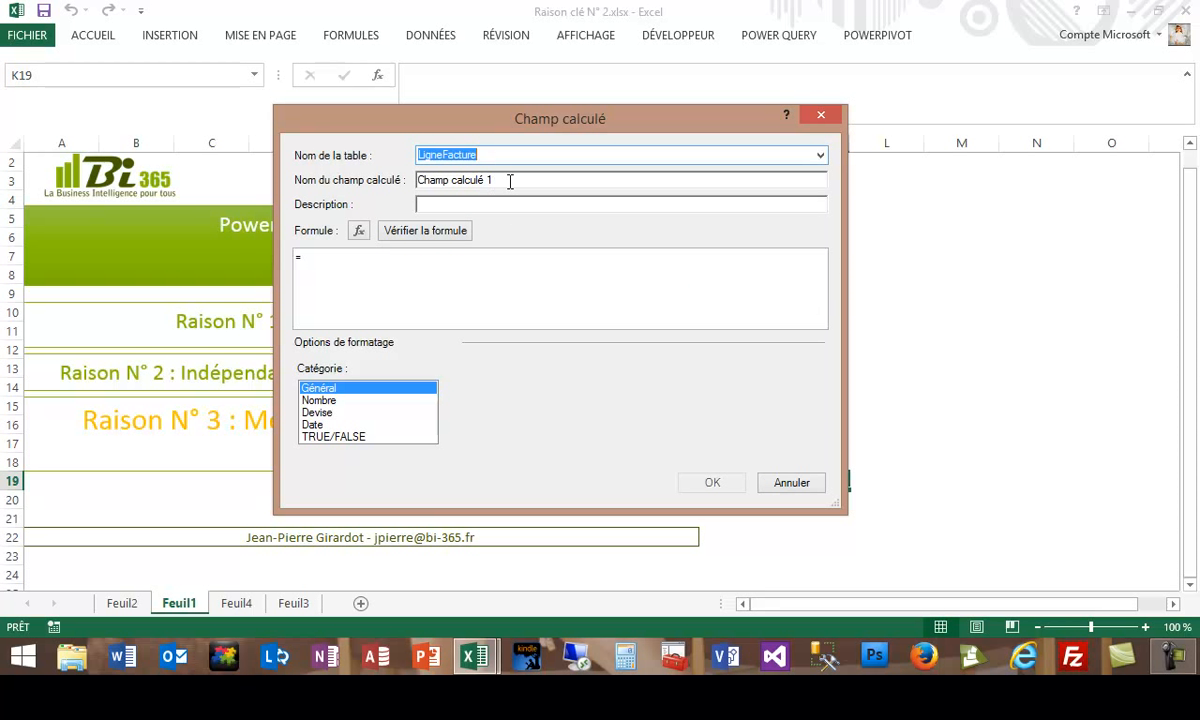
# Name the calculated field TotalCA
pyautogui.moveTo(510, 181); pyautogui.dragTo(368, 182)
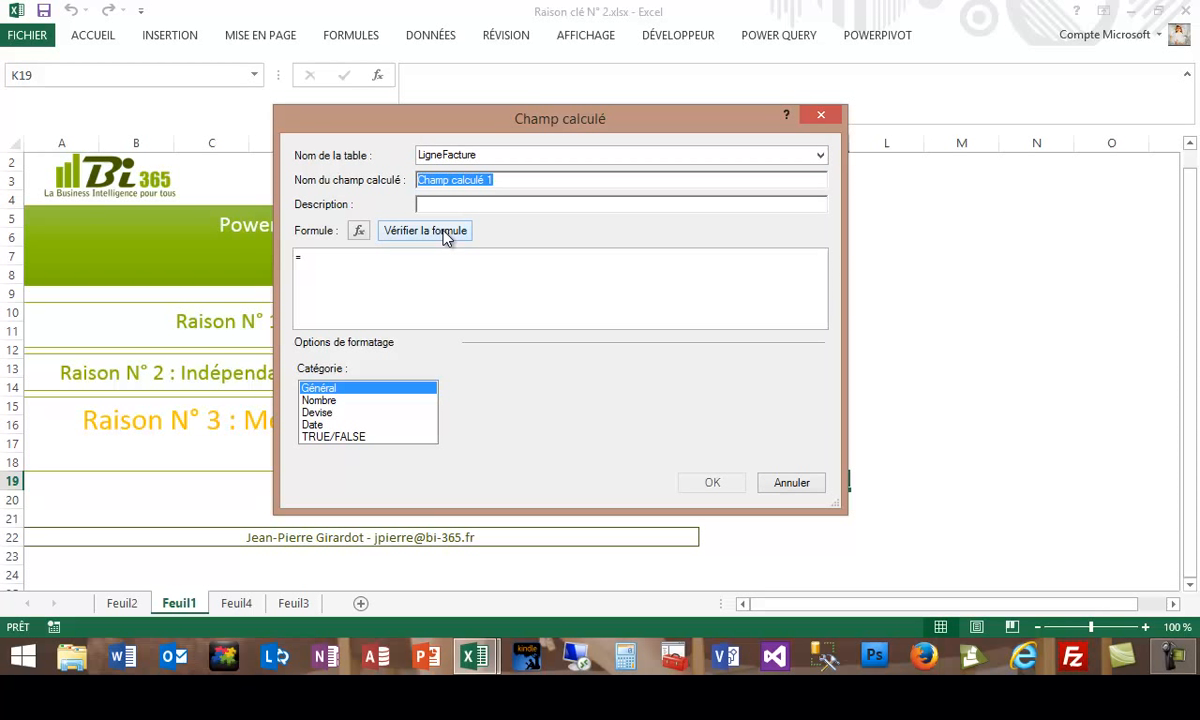
pyautogui.write('CA')
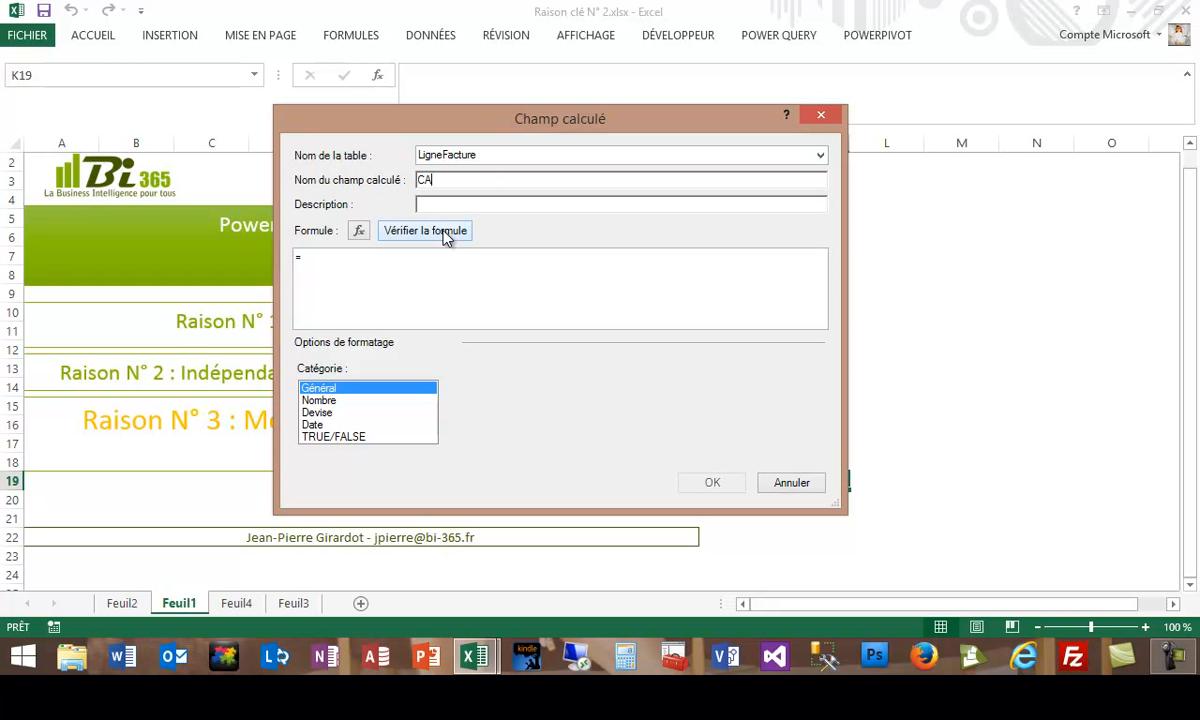
pyautogui.press('BackSpace')
pyautogui.press('BackSpace')
pyautogui.write('TotalCA')
# Begin the TotalCA formula with the SUMX function, using lignefacture as its table argument
pyautogui.click(354, 260)
pyautogui.write('sumx')
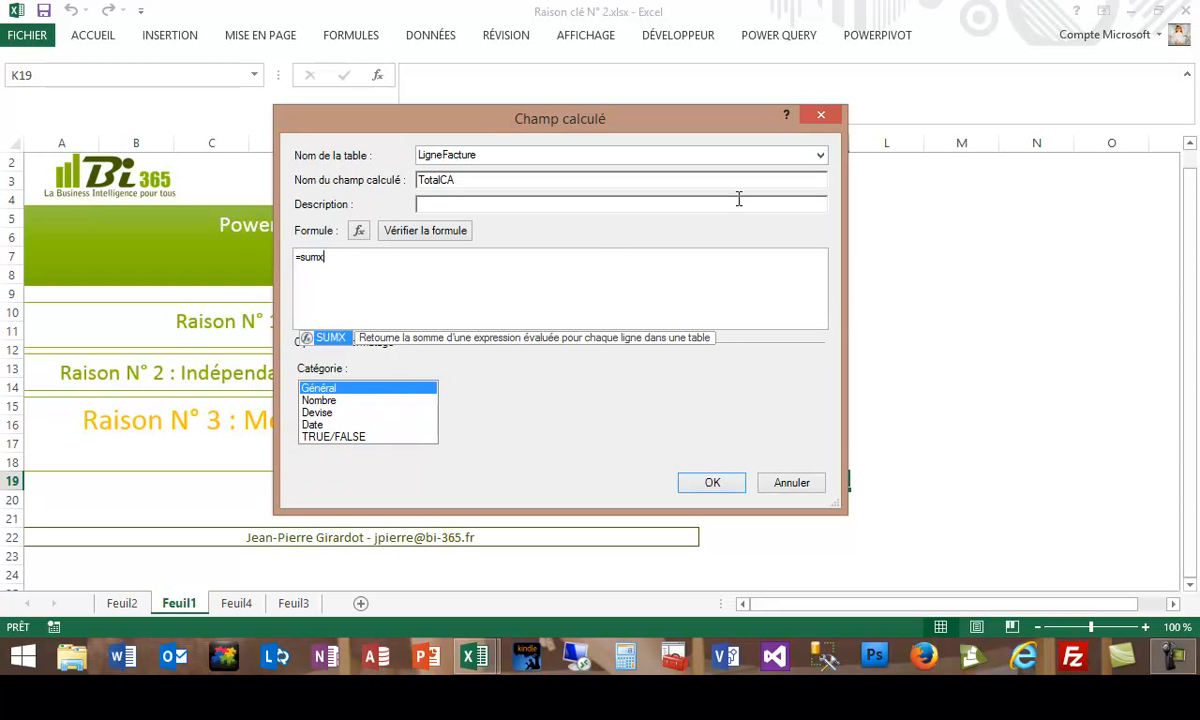
pyautogui.write('(')
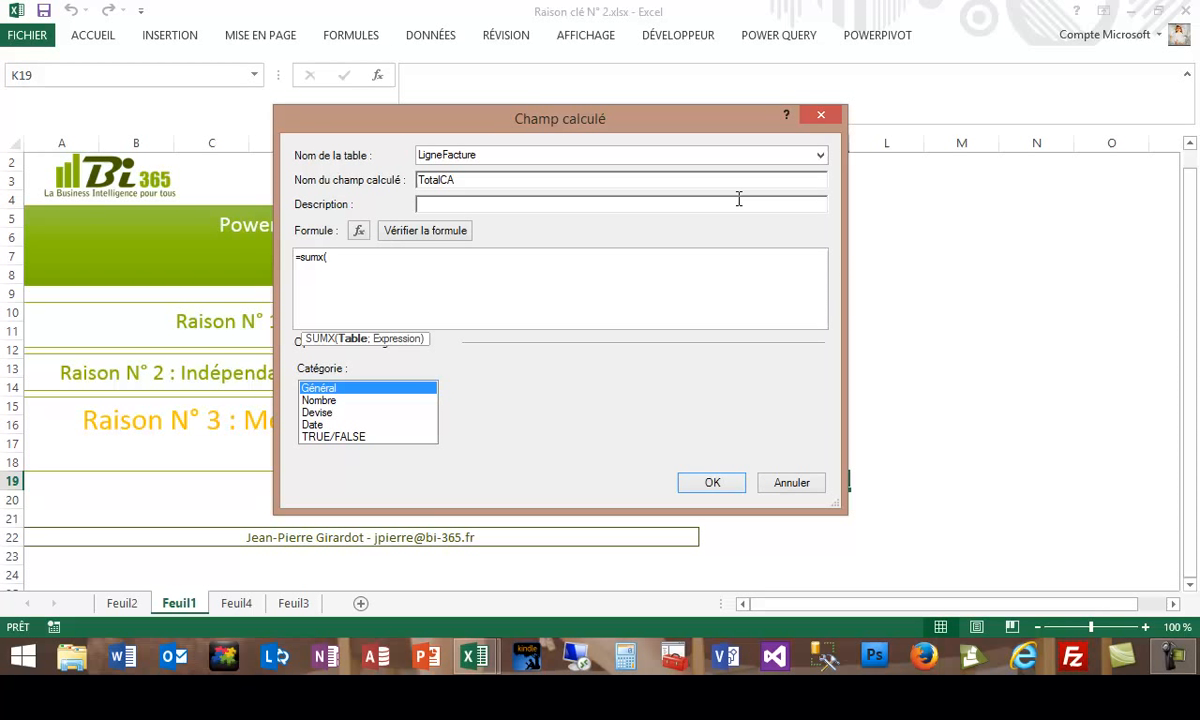
pyautogui.write('l')
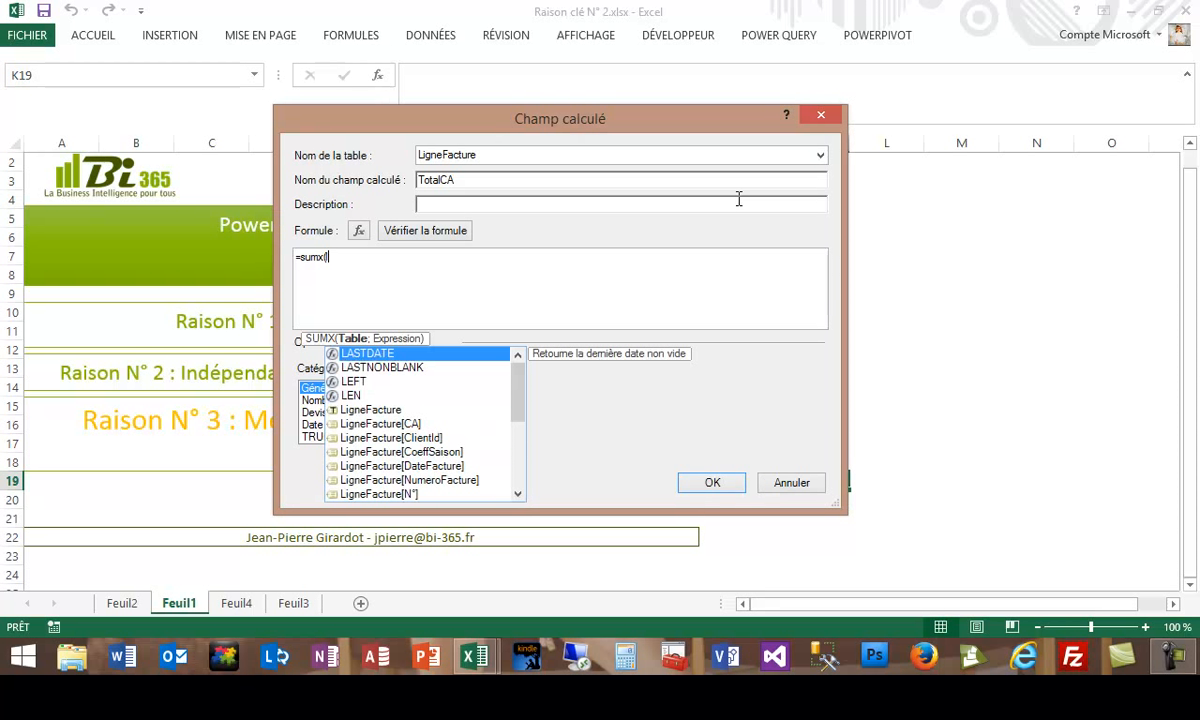
pyautogui.write('ignefacture')
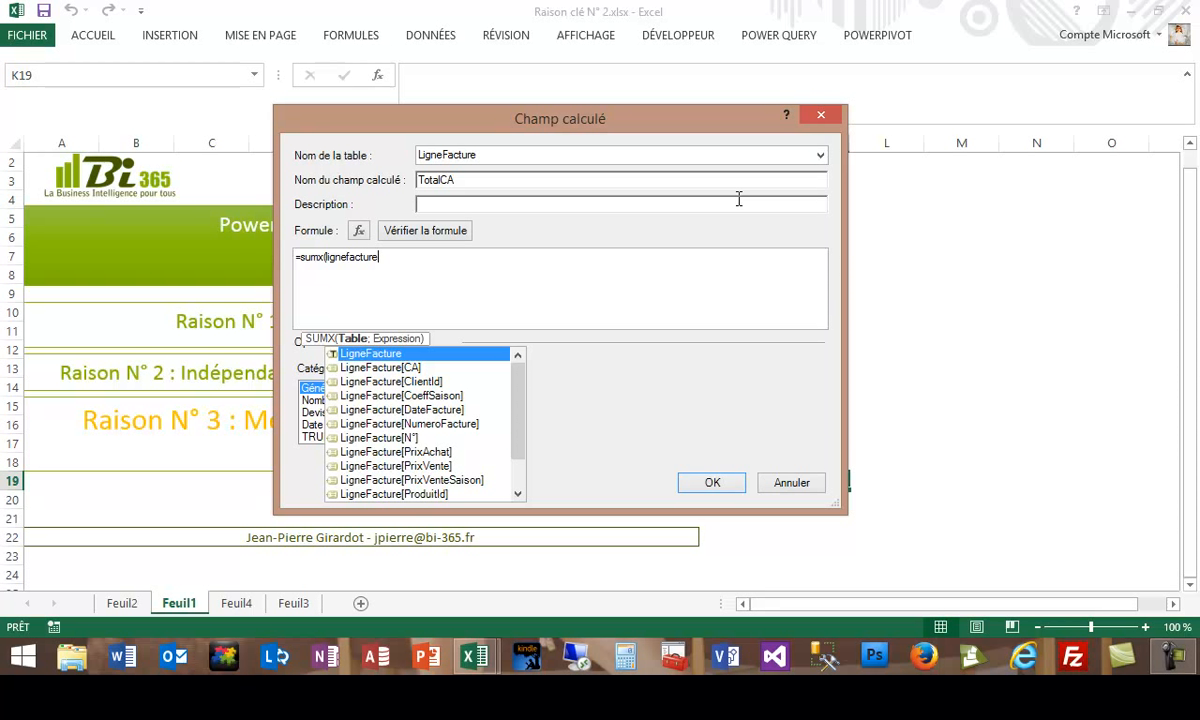
pyautogui.write(',li')
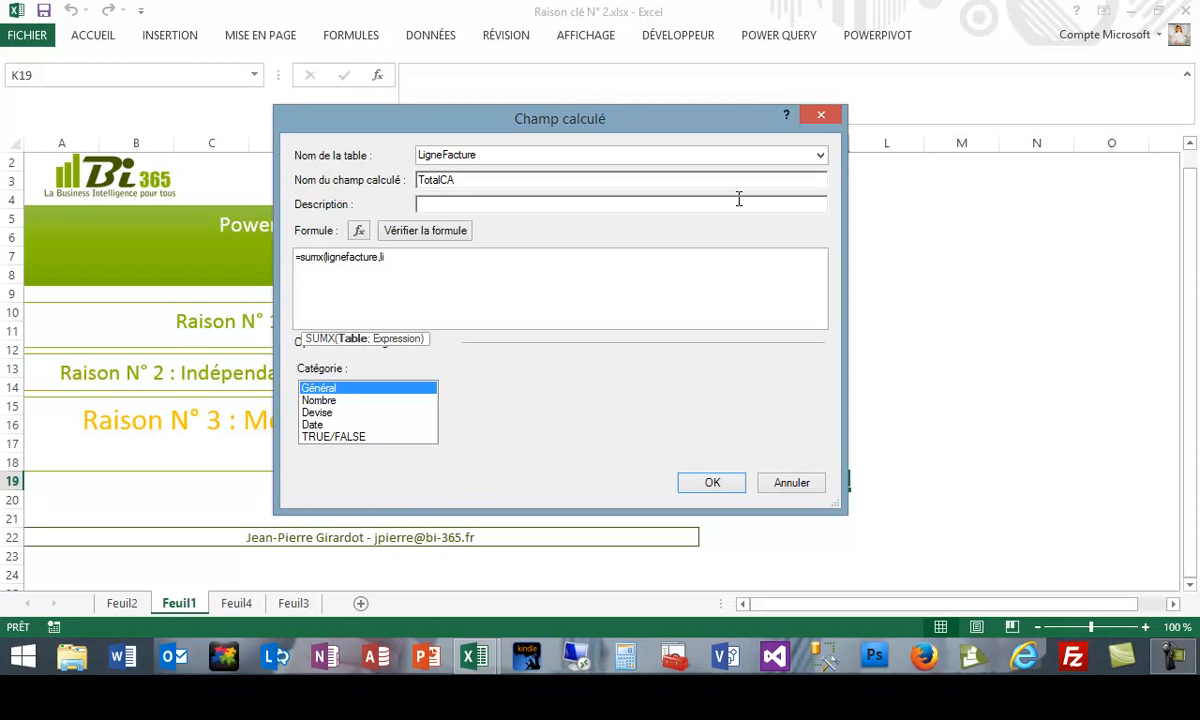
pyautogui.press('BackSpace')
pyautogui.press('BackSpace')
pyautogui.press('BackSpace')
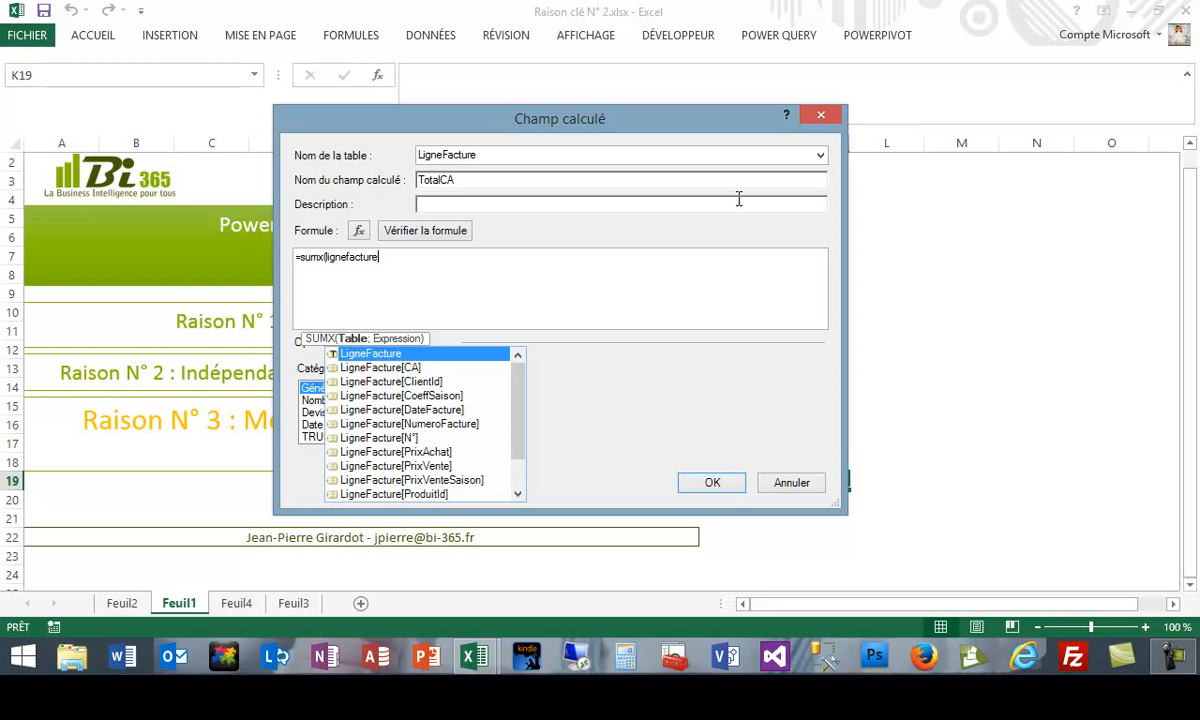
# Complete the SUMX expression with LigneFacture[Quantite]*LigneFacture[PrixVente], then validate the formula and save the calculated field
pyautogui.write(';li')
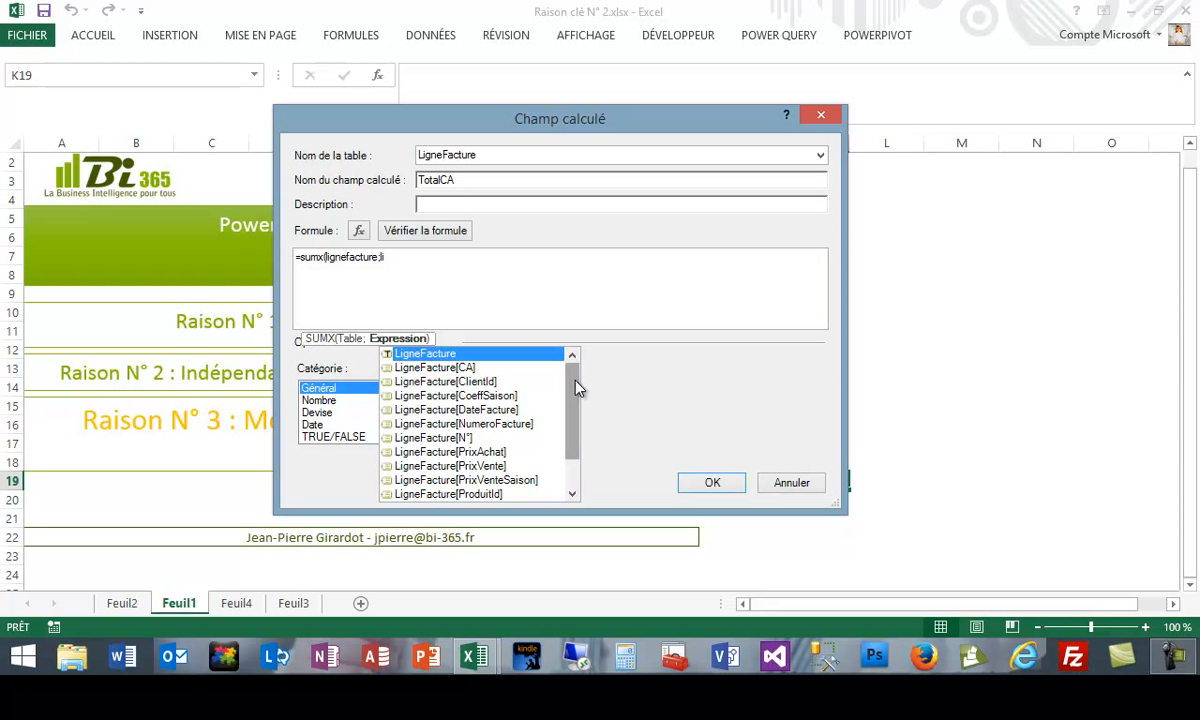
pyautogui.scroll(-1, 577, 388)
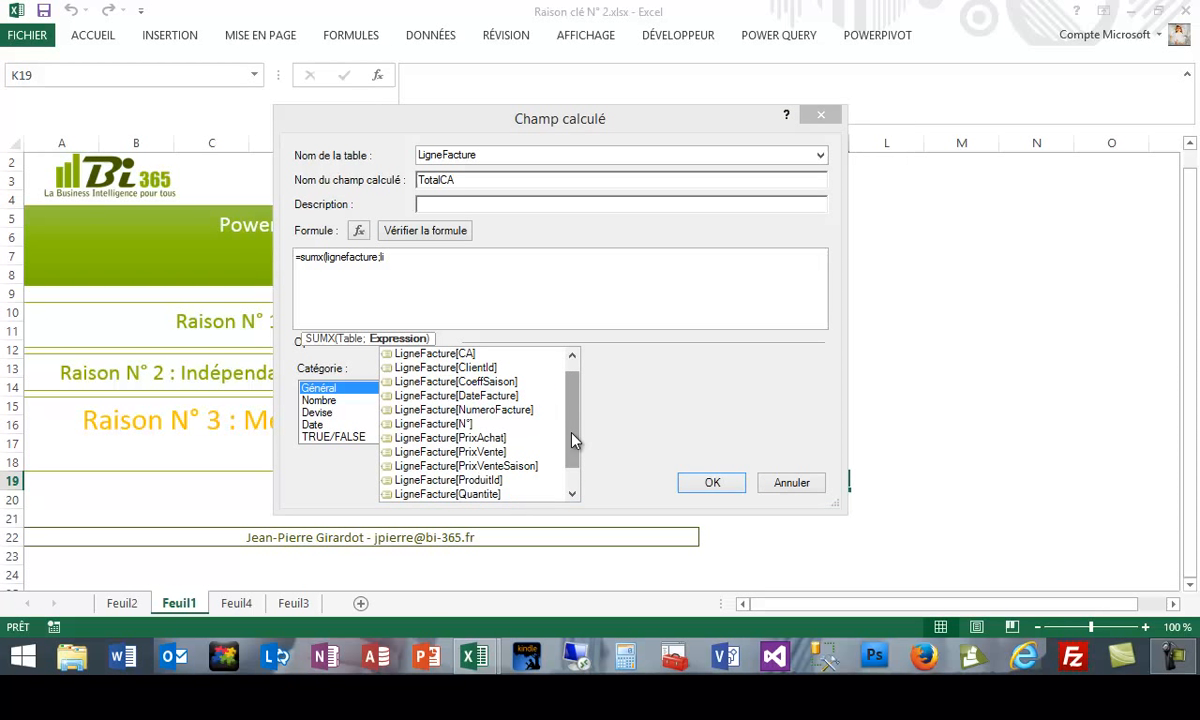
pyautogui.scroll(-2, 575, 440)
pyautogui.doubleClick(463, 466)
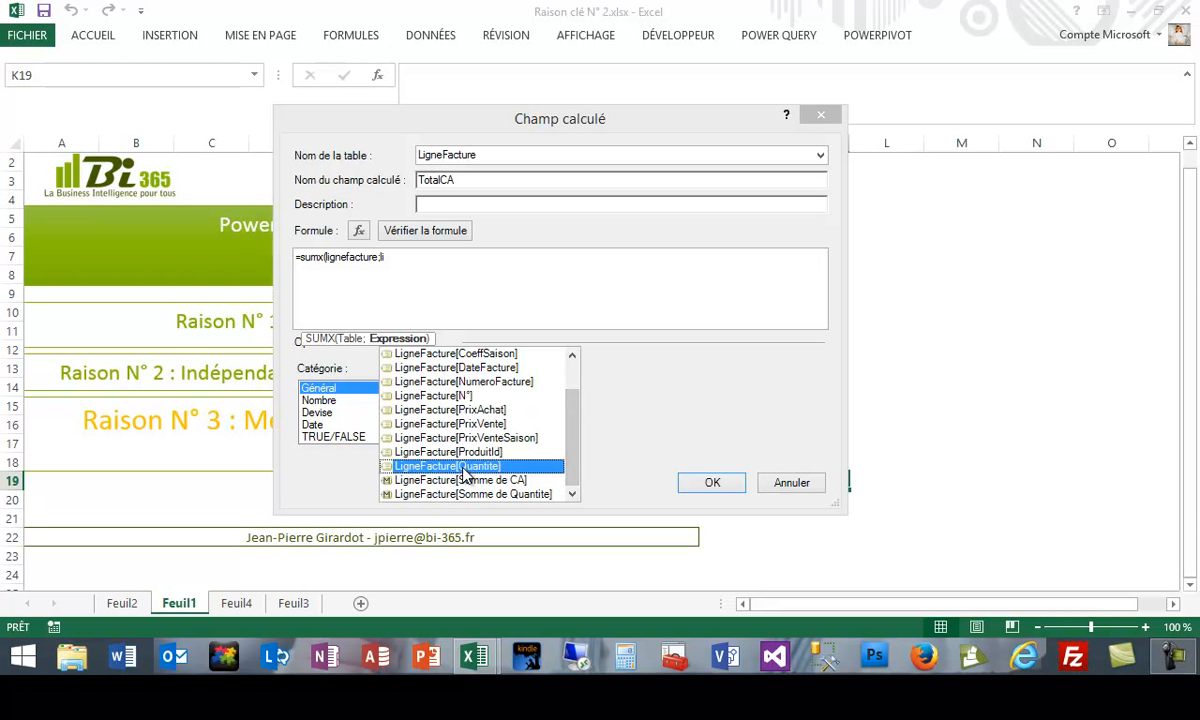
pyautogui.write('*')
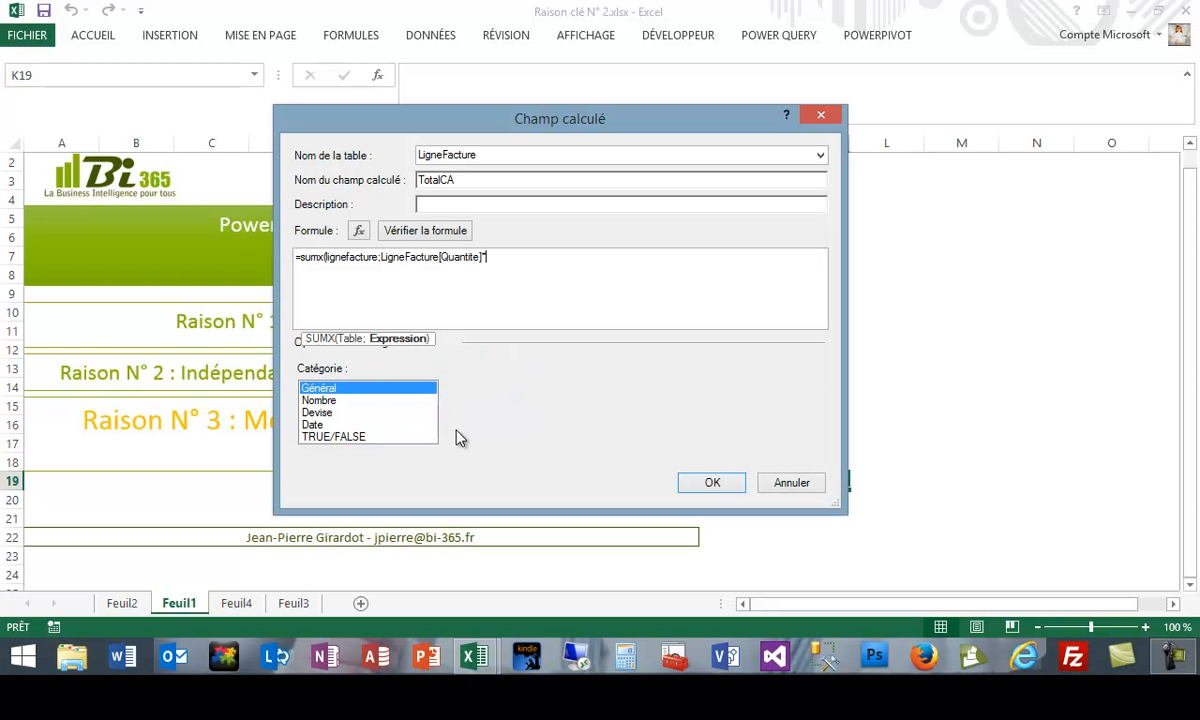
pyautogui.write('l')
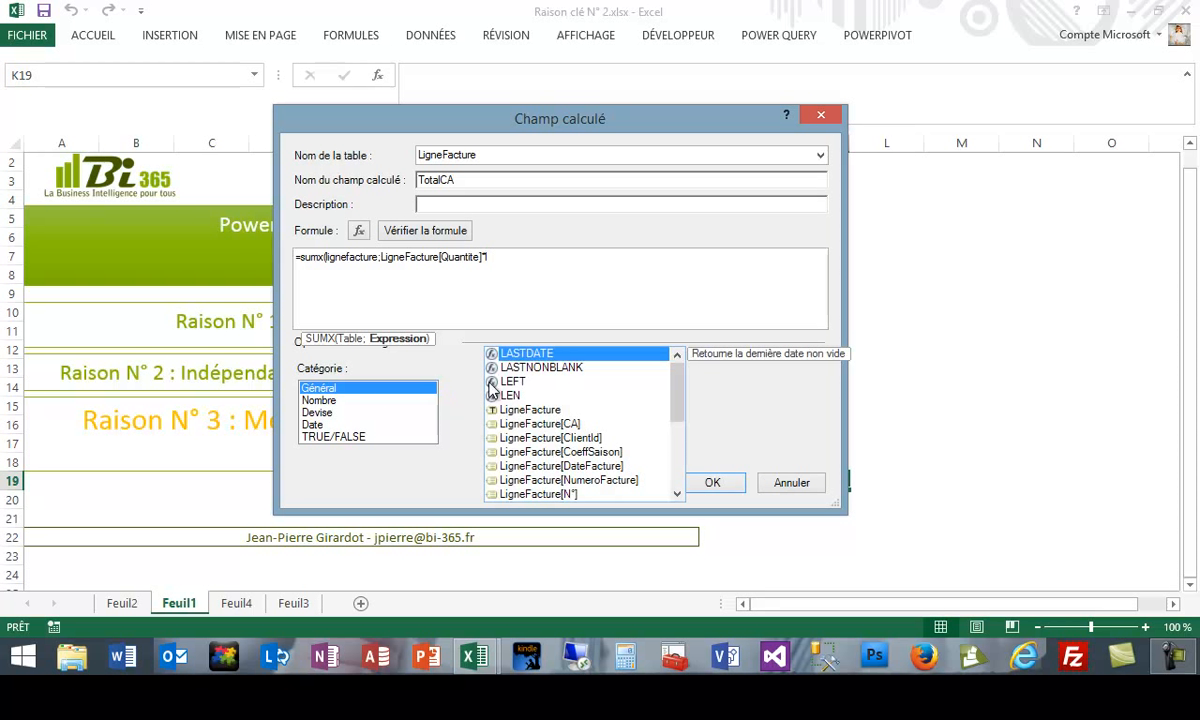
pyautogui.moveTo(680, 416); pyautogui.dragTo(662, 439)
pyautogui.click(576, 453)
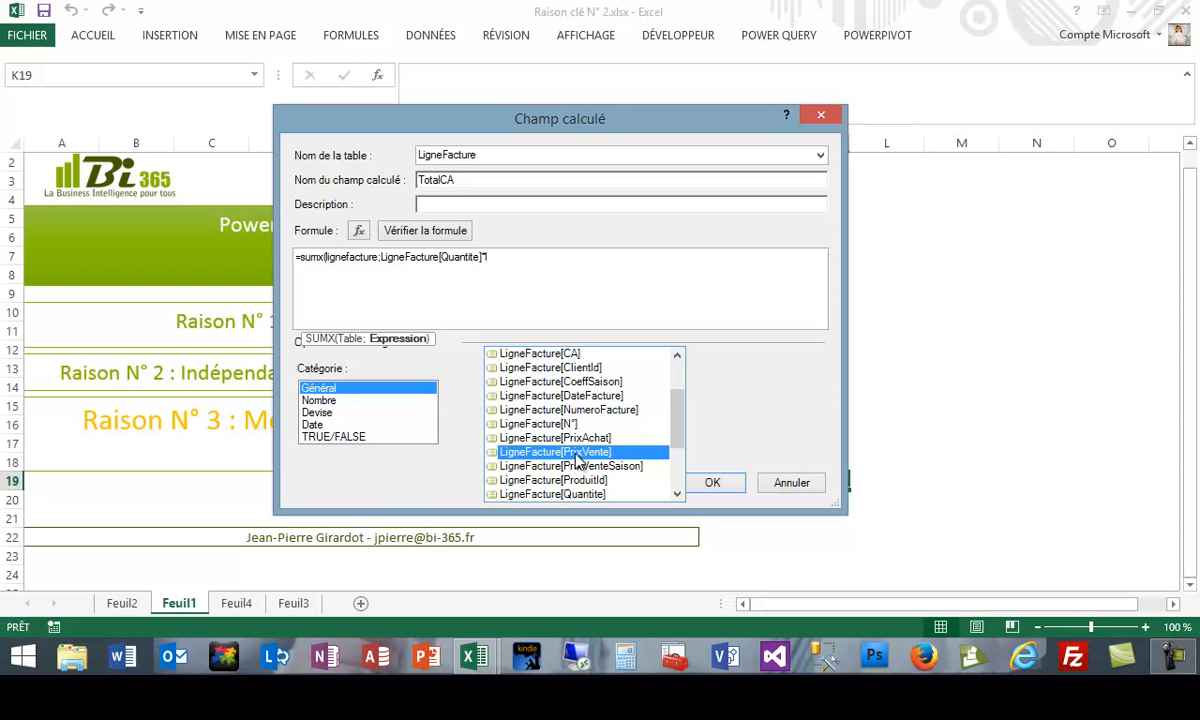
pyautogui.doubleClick(576, 453)
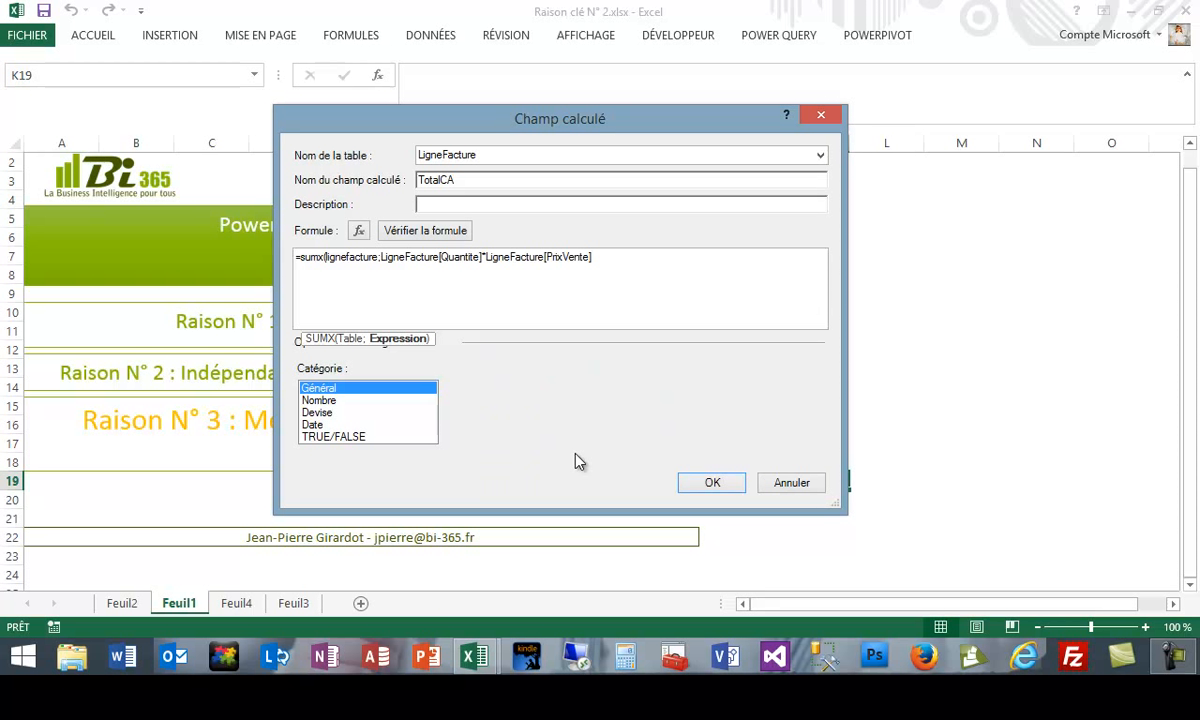
pyautogui.write(')')
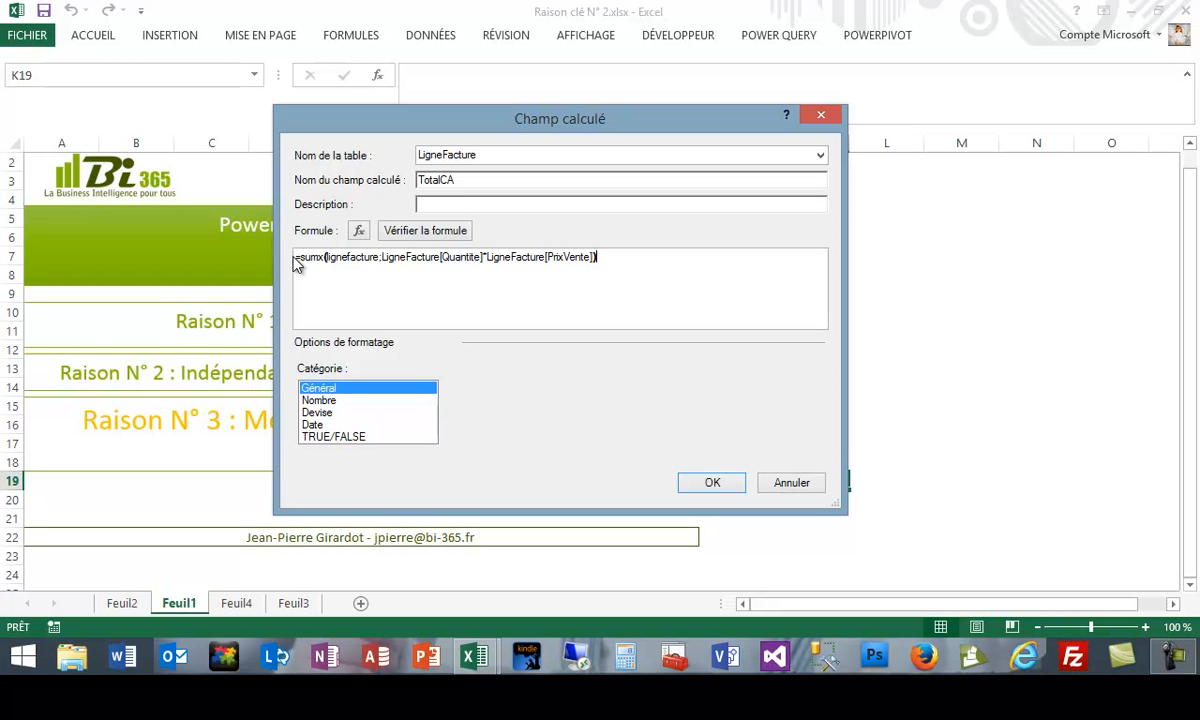
pyautogui.click(437, 233)
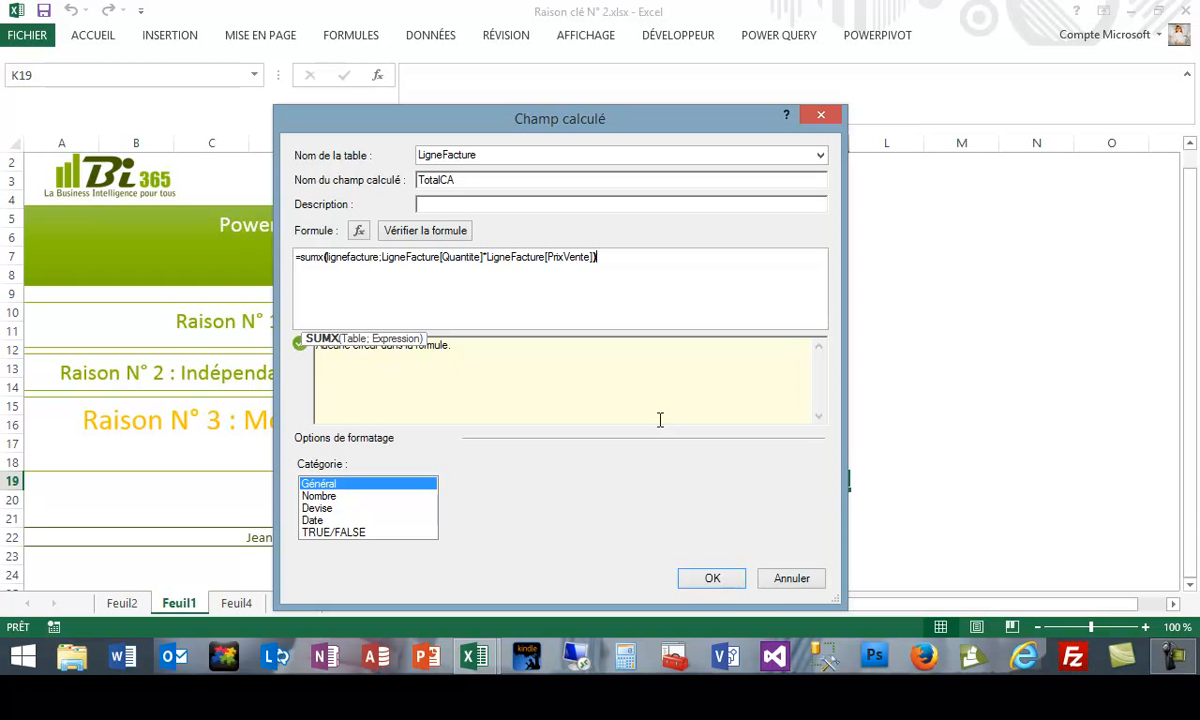
pyautogui.click(712, 578)
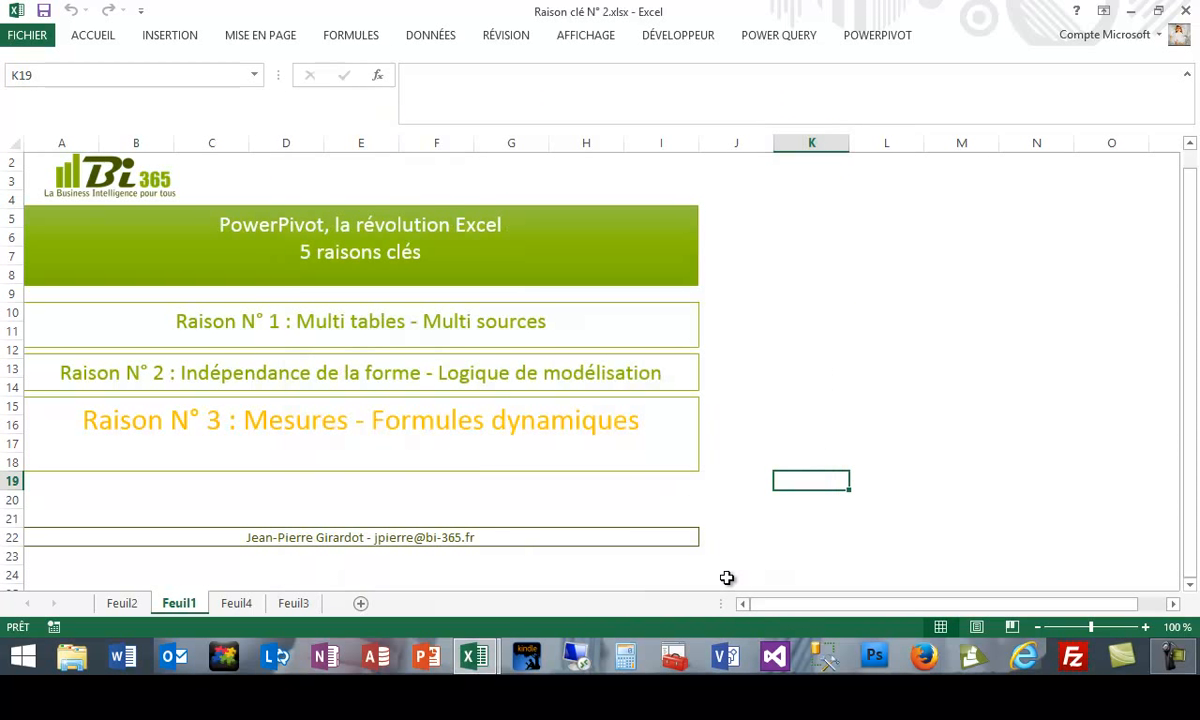
# Create a pivot table from the PowerPivot data model on a new worksheet, with NomCommercial from the Commerciaux table as rows
pyautogui.click(877, 35)
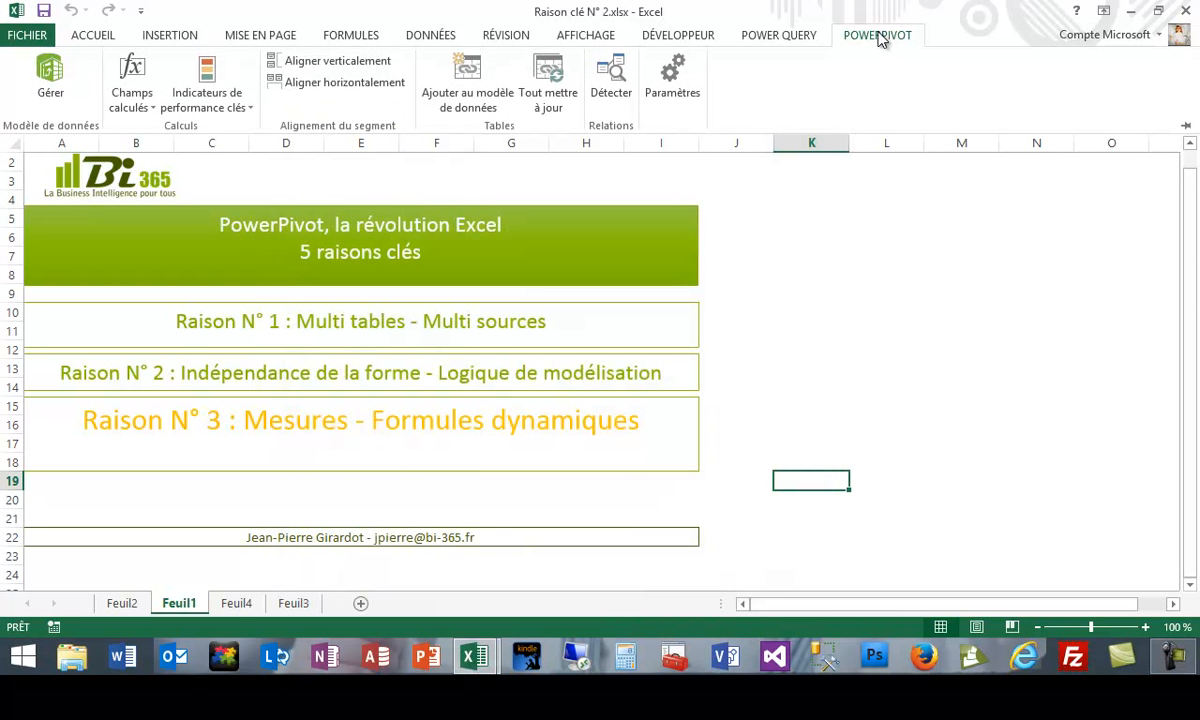
pyautogui.click(48, 80)
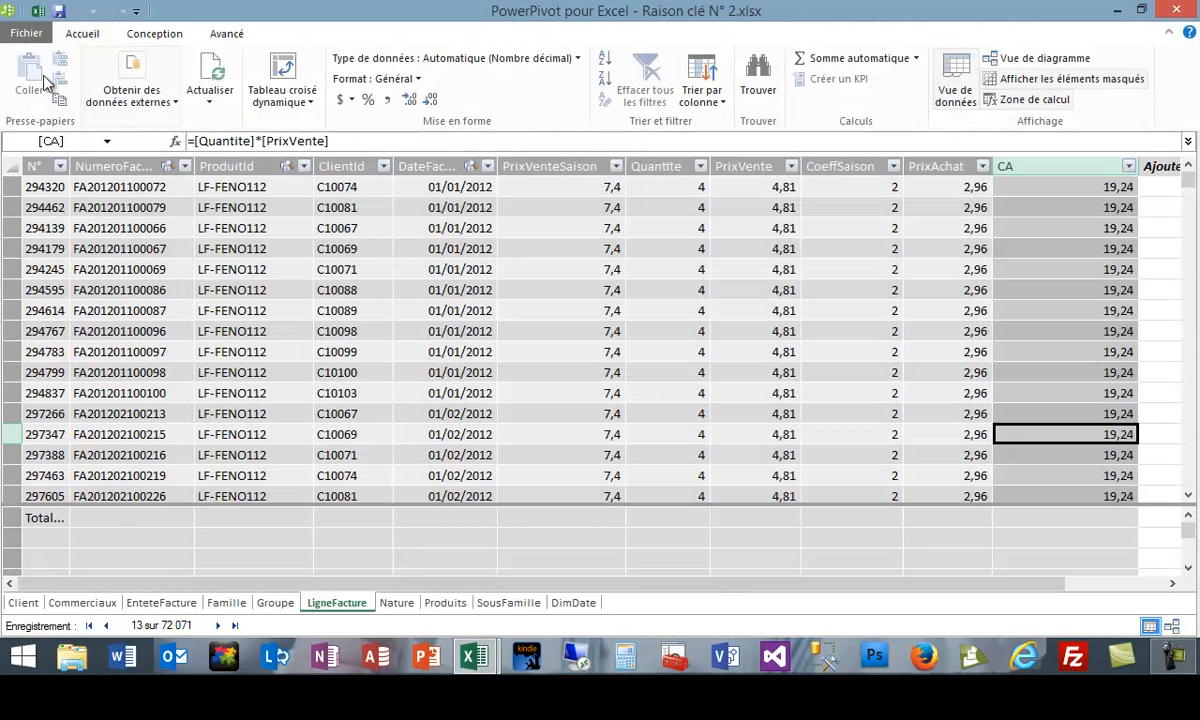
pyautogui.click(266, 66)
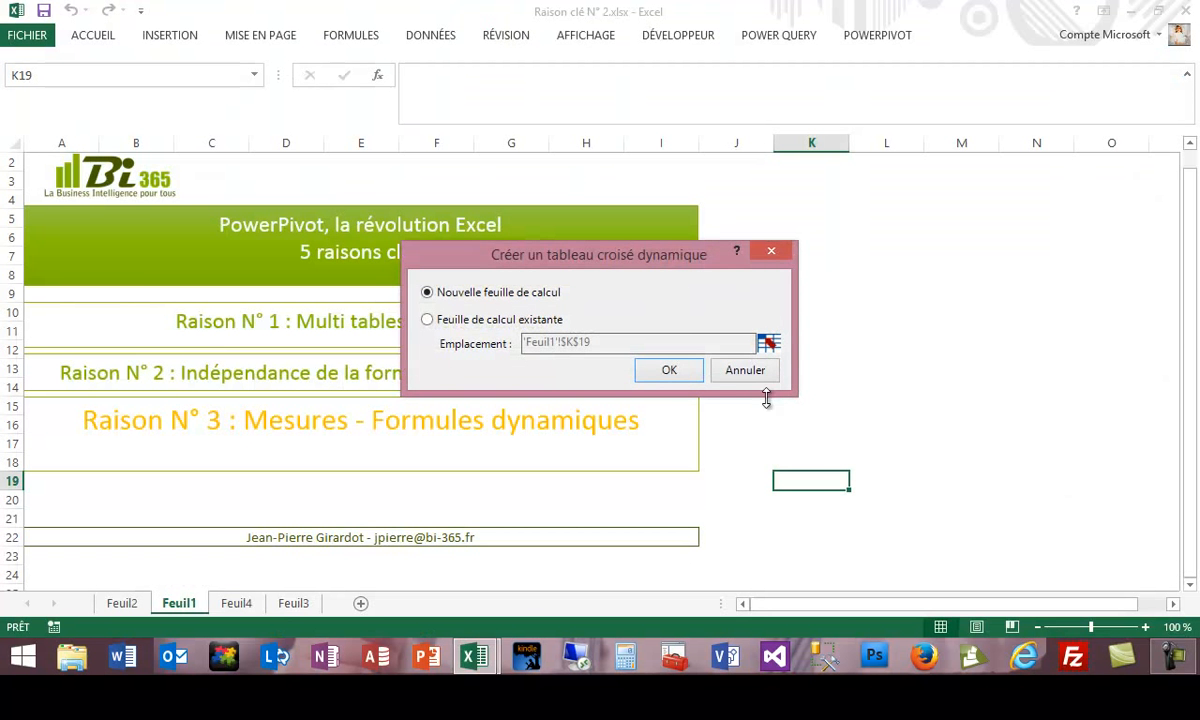
pyautogui.click(669, 370)
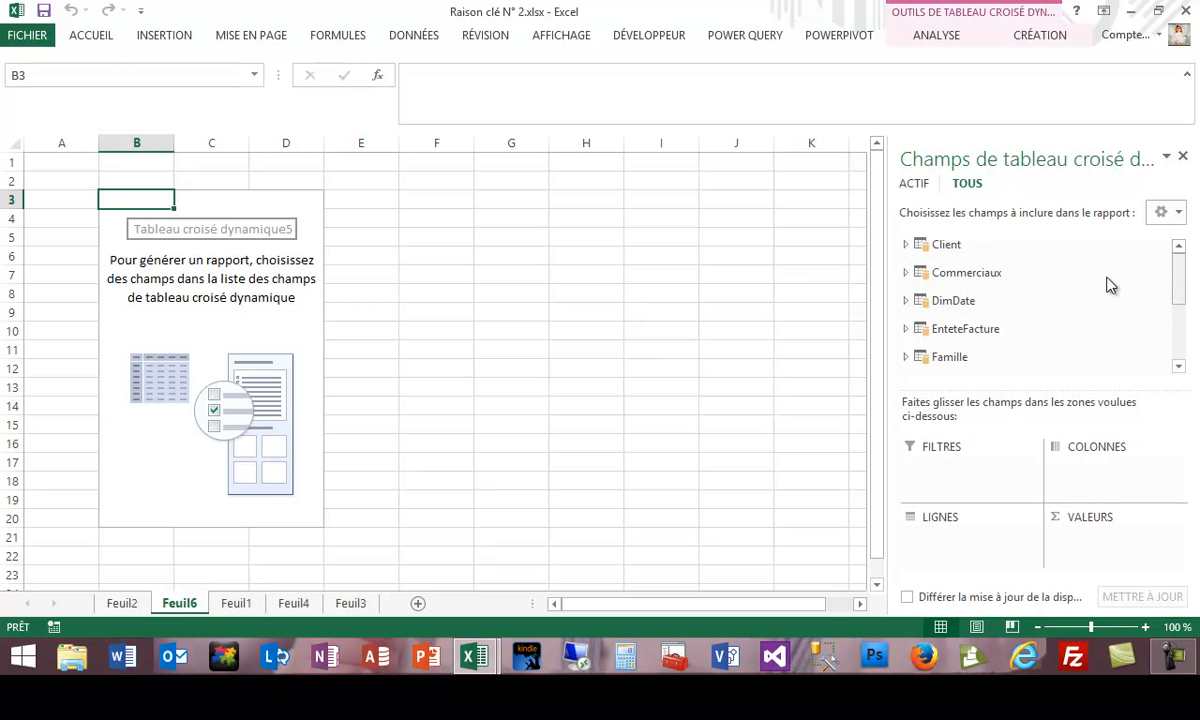
pyautogui.click(906, 272)
pyautogui.moveTo(978, 310); pyautogui.dragTo(965, 553)
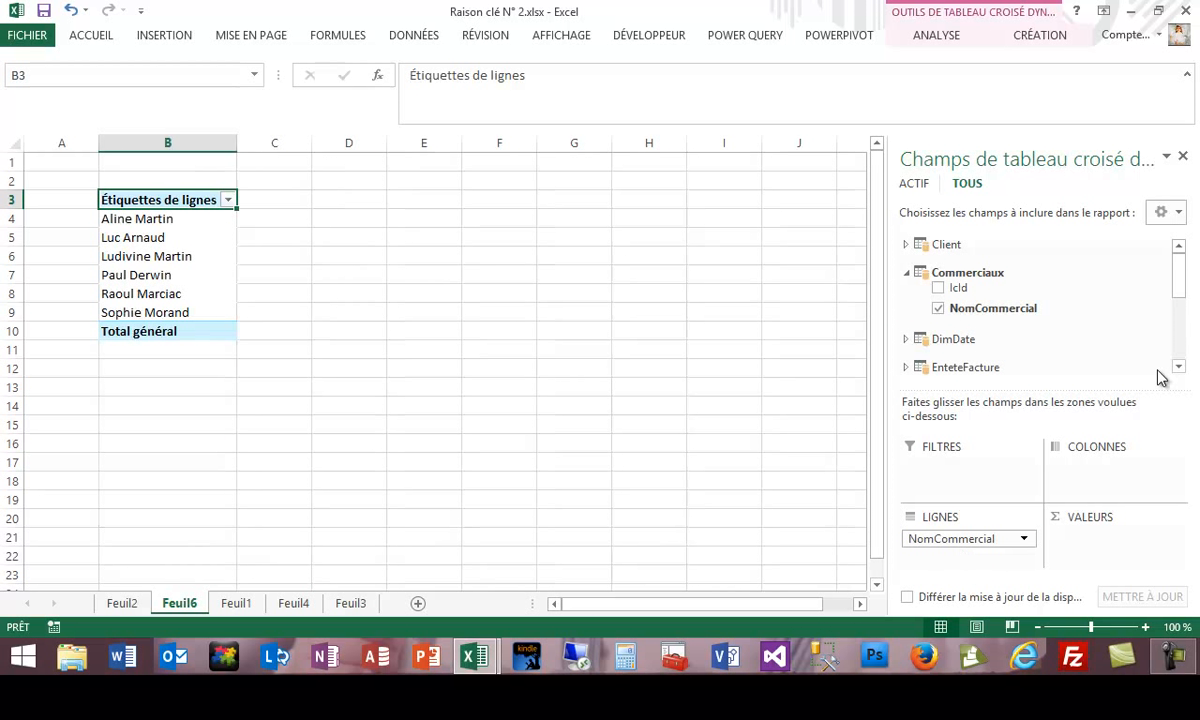
# Add the TotalCA calculated field from the LigneFacture table to the pivot table's values
pyautogui.moveTo(1179, 273); pyautogui.dragTo(1181, 330)
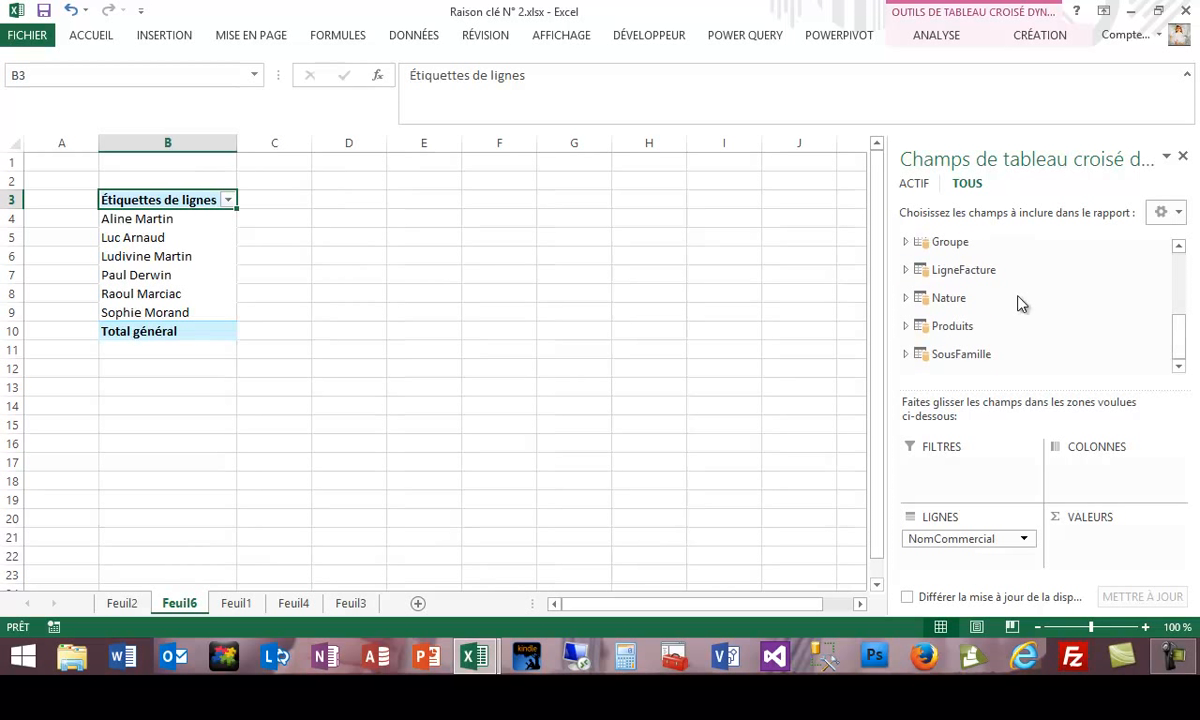
pyautogui.click(906, 270)
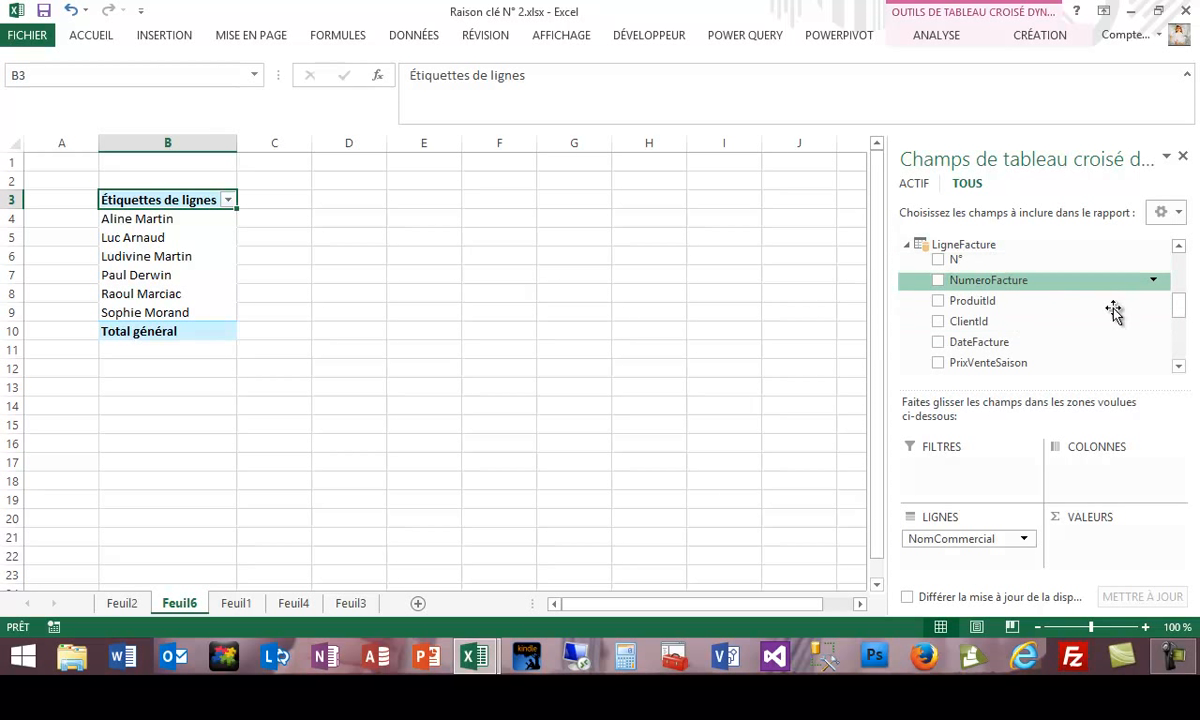
pyautogui.moveTo(1180, 310); pyautogui.dragTo(1185, 345)
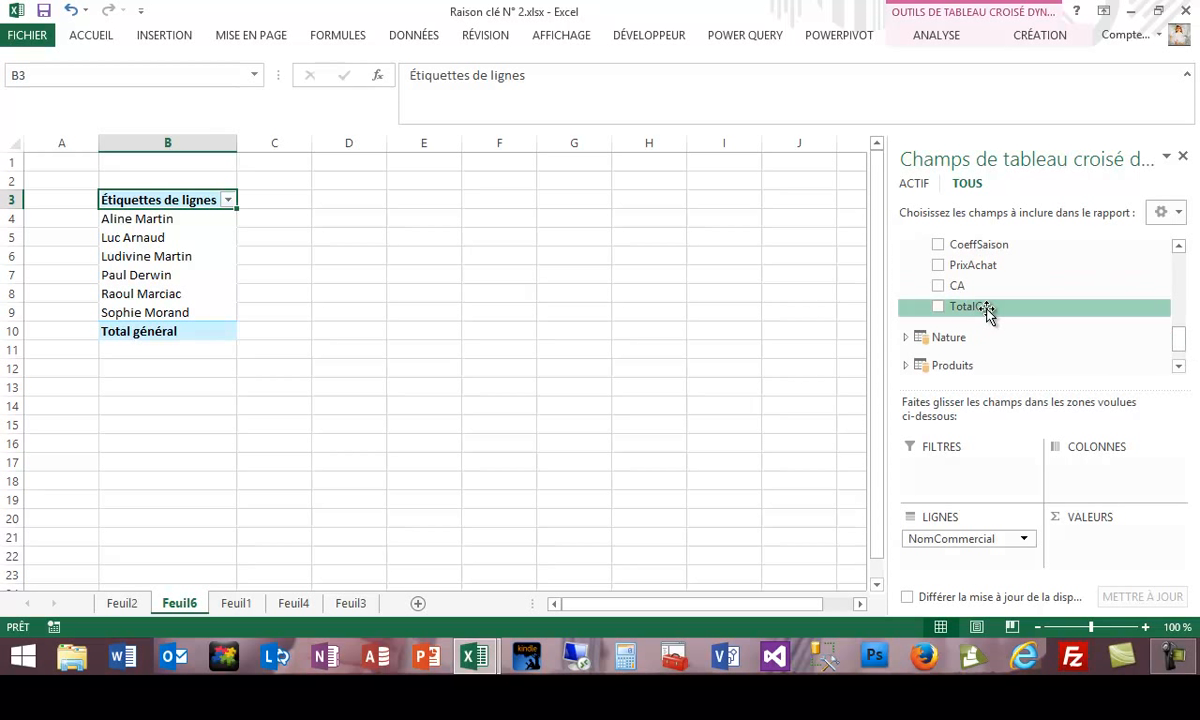
pyautogui.moveTo(982, 311); pyautogui.dragTo(1106, 556)
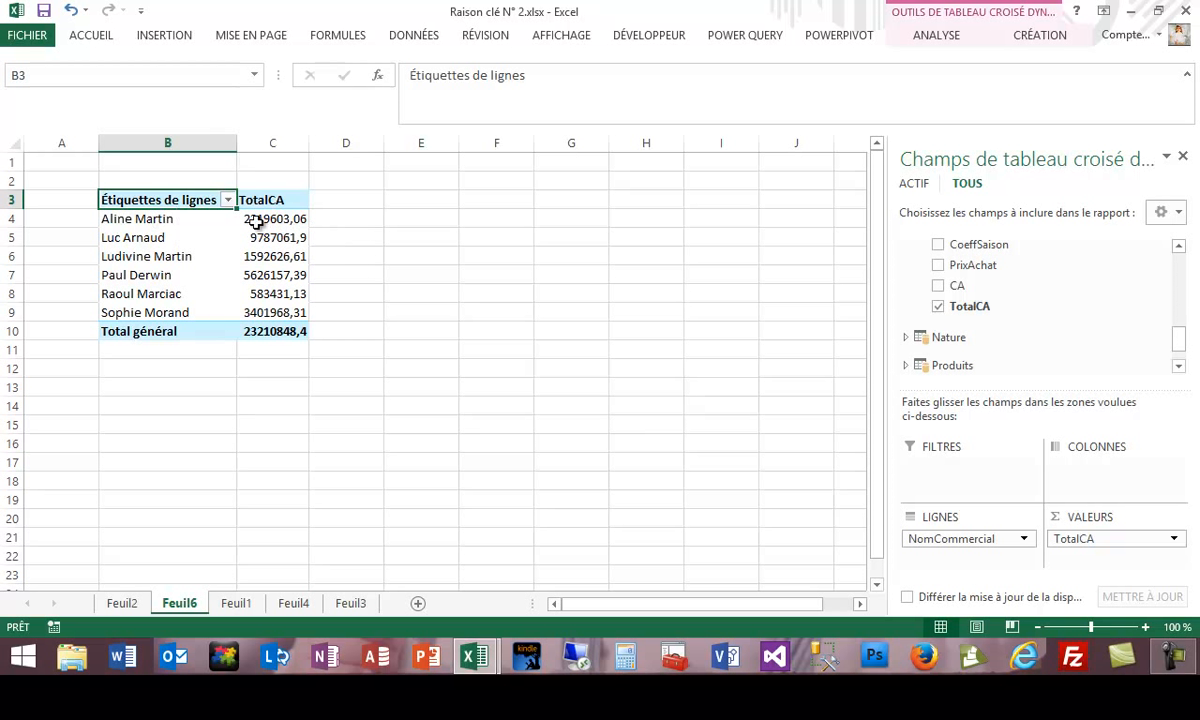
pyautogui.moveTo(255, 220)
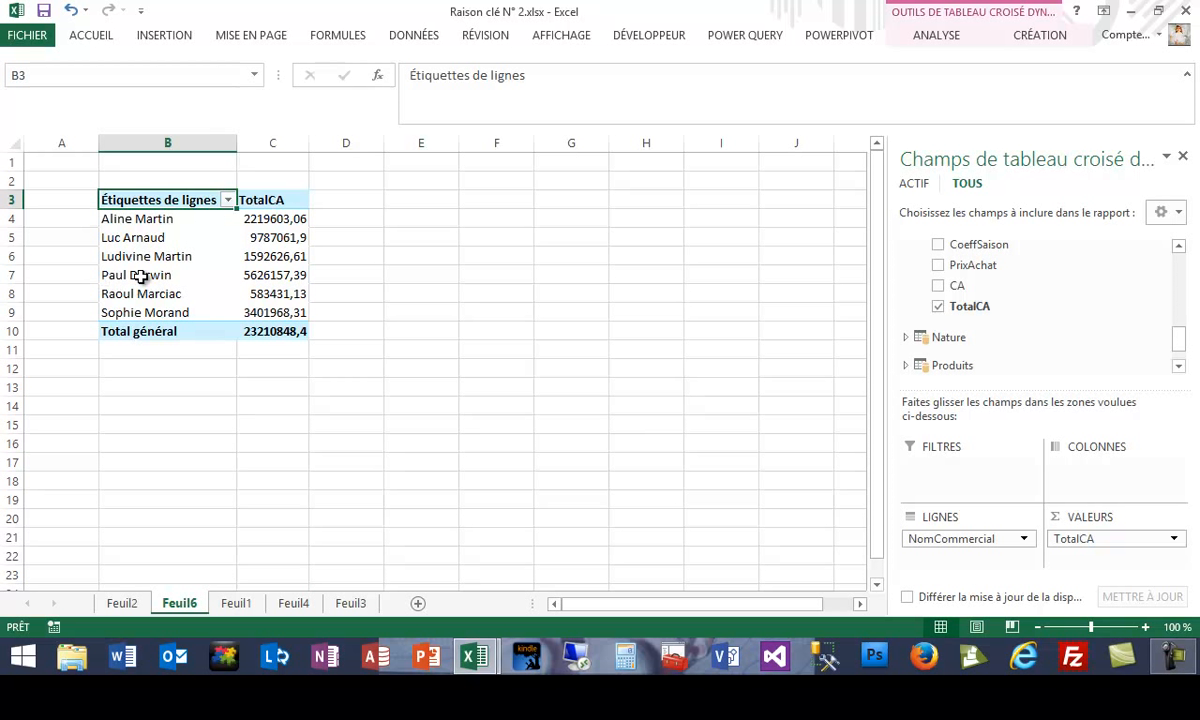
pyautogui.moveTo(290, 284)
# Add the Annee field from the DimDate table to the pivot table's columns
pyautogui.moveTo(1174, 335); pyautogui.dragTo(1180, 276)
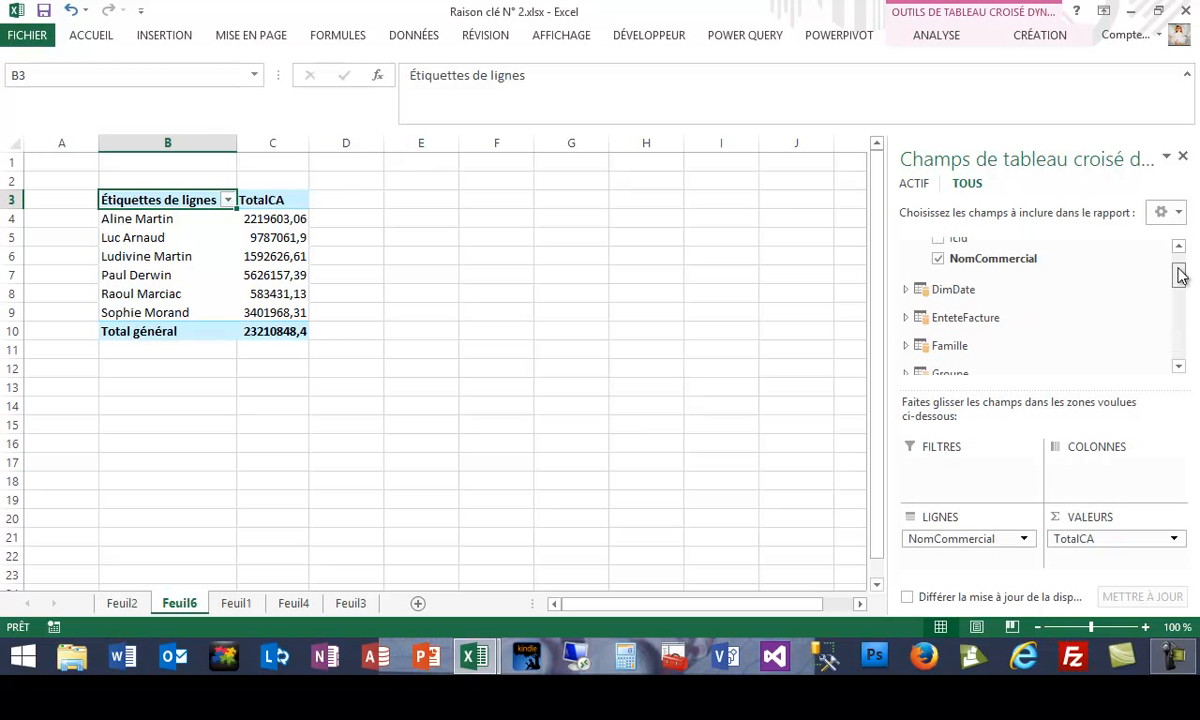
pyautogui.click(906, 289)
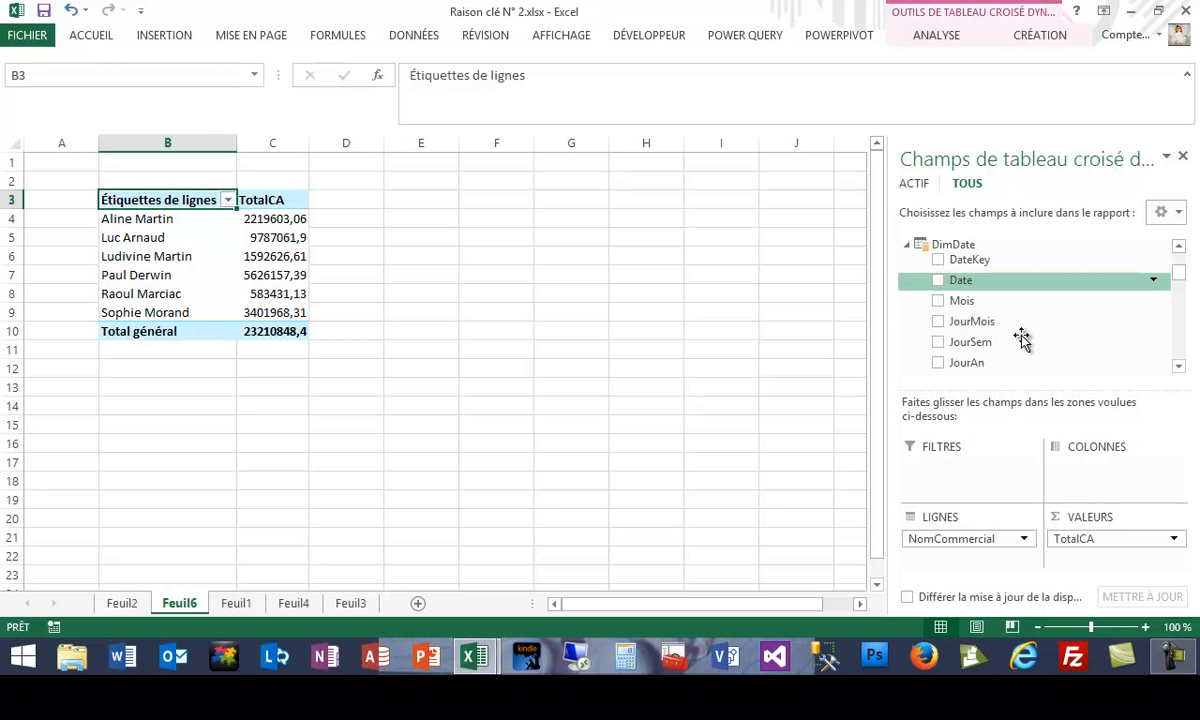
pyautogui.click(1182, 280)
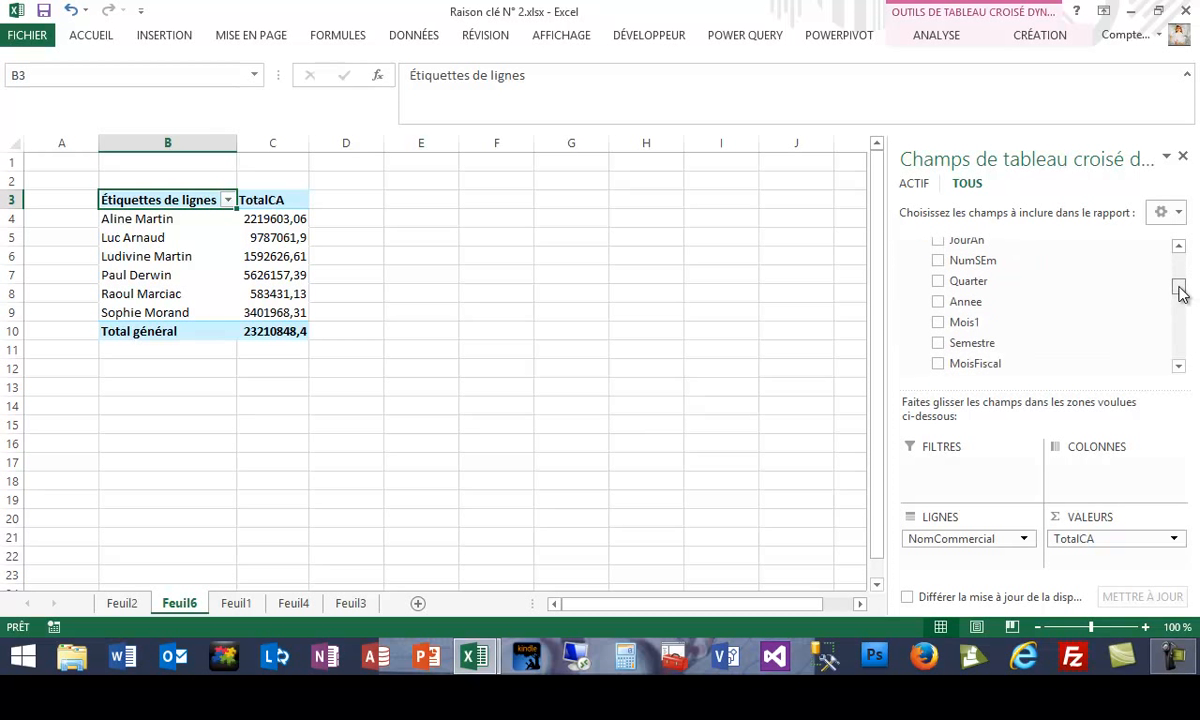
pyautogui.moveTo(972, 308); pyautogui.dragTo(1110, 478)
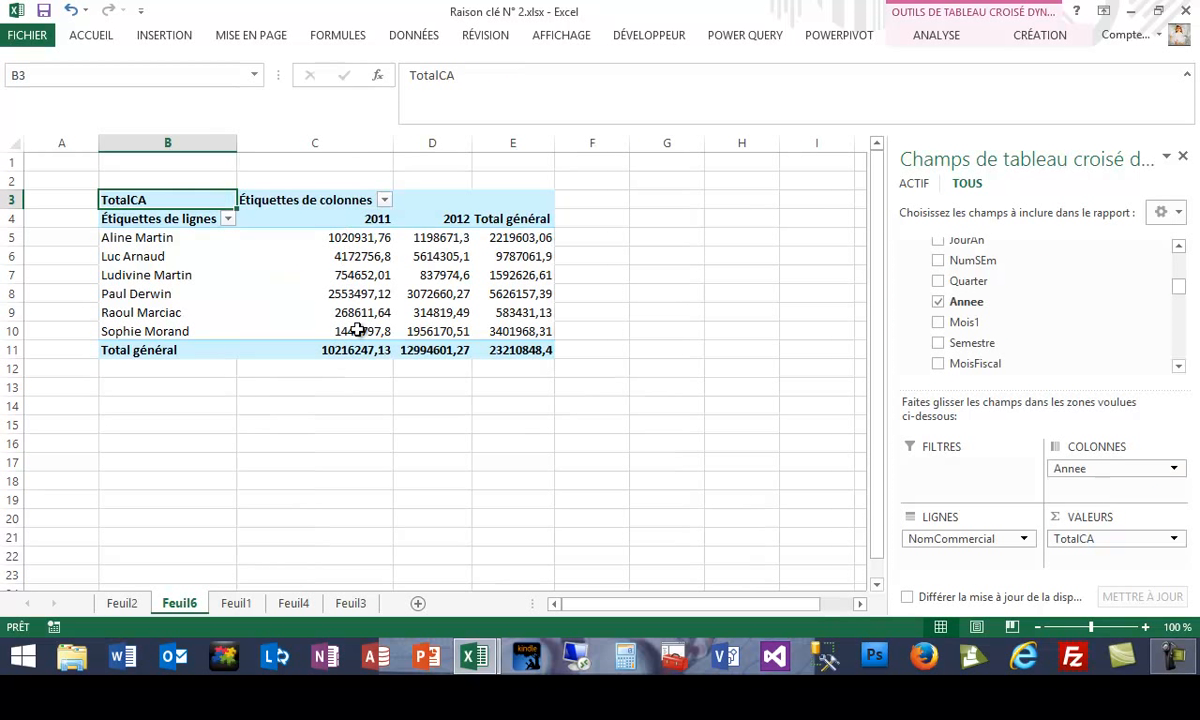
pyautogui.click(349, 237)
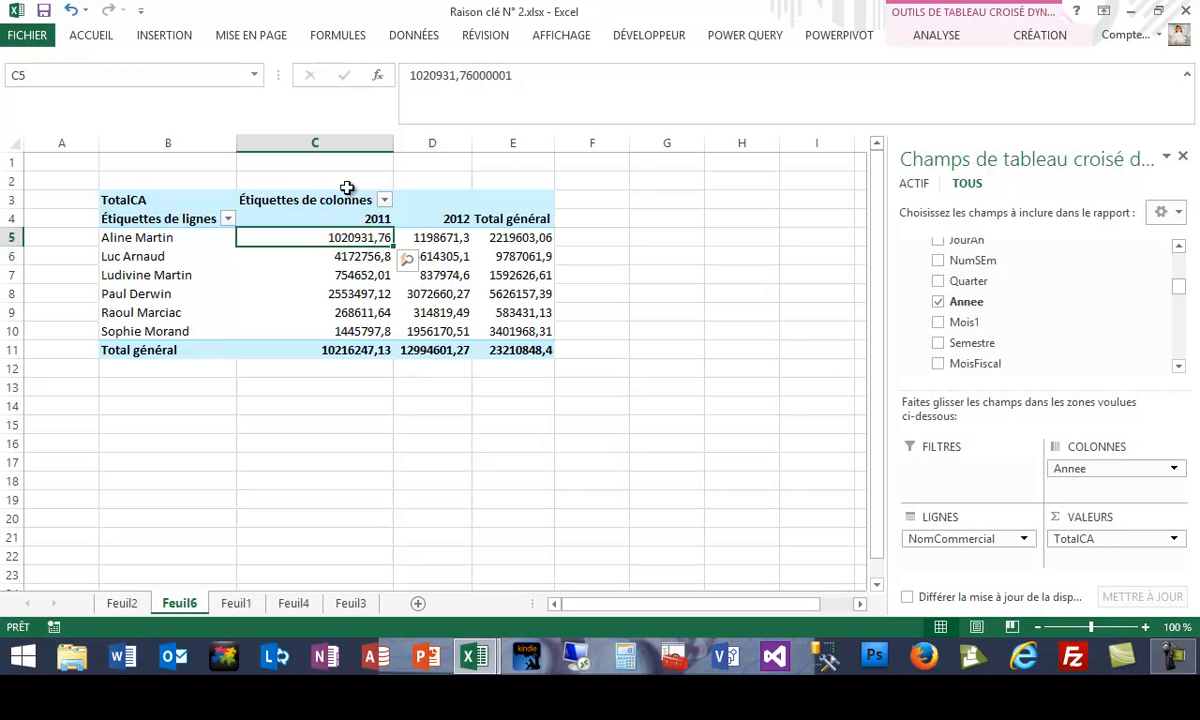
pyautogui.moveTo(346, 237)
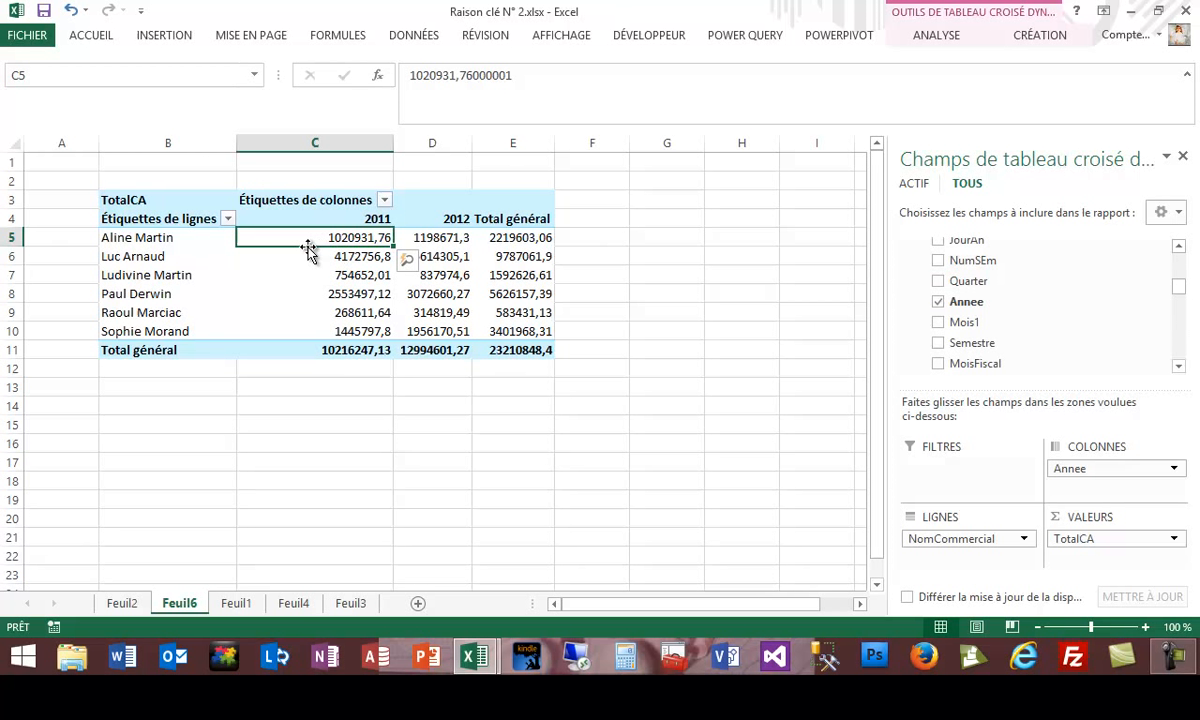
# Insert a slicer for the SousFamille field, place it beside the pivot table and filter on Agrumes
pyautogui.moveTo(1178, 288); pyautogui.dragTo(1178, 358)
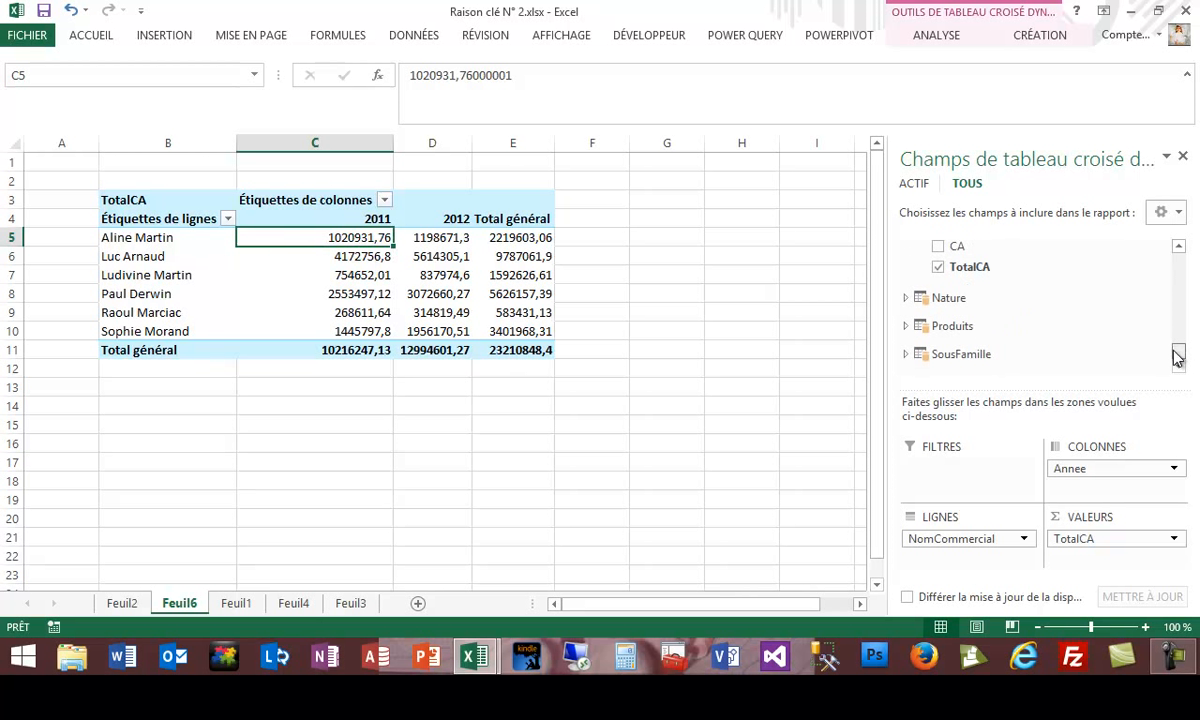
pyautogui.click(905, 355)
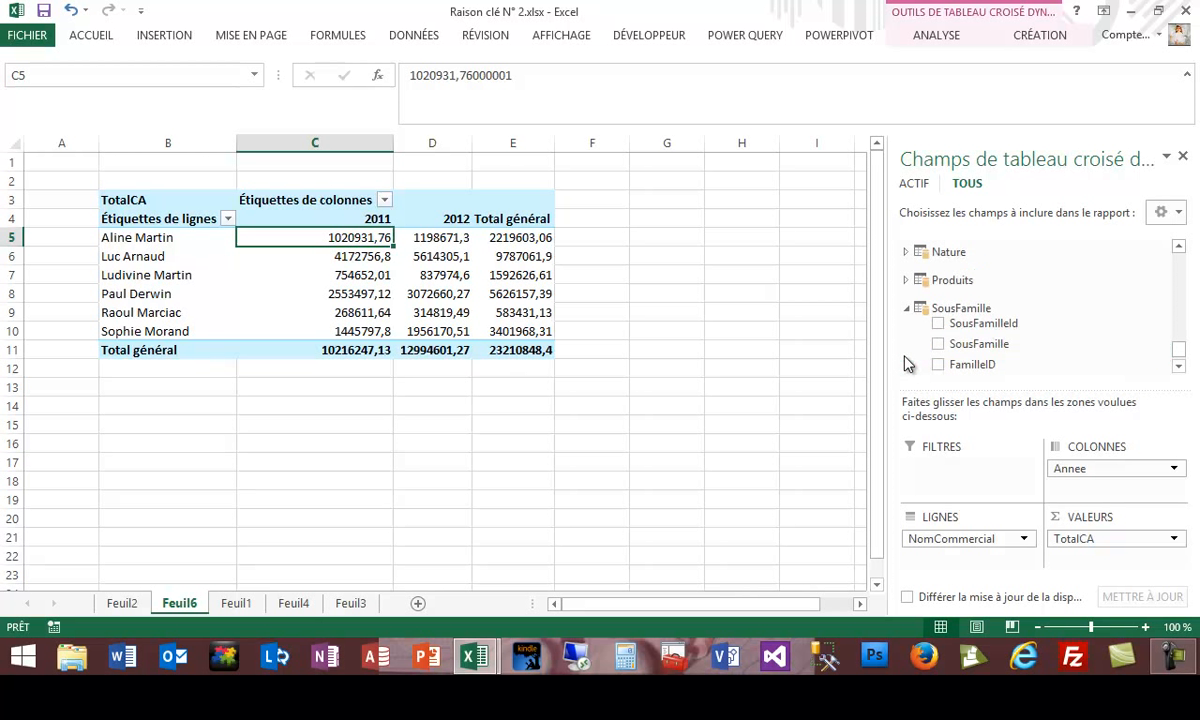
pyautogui.rightClick(985, 344)
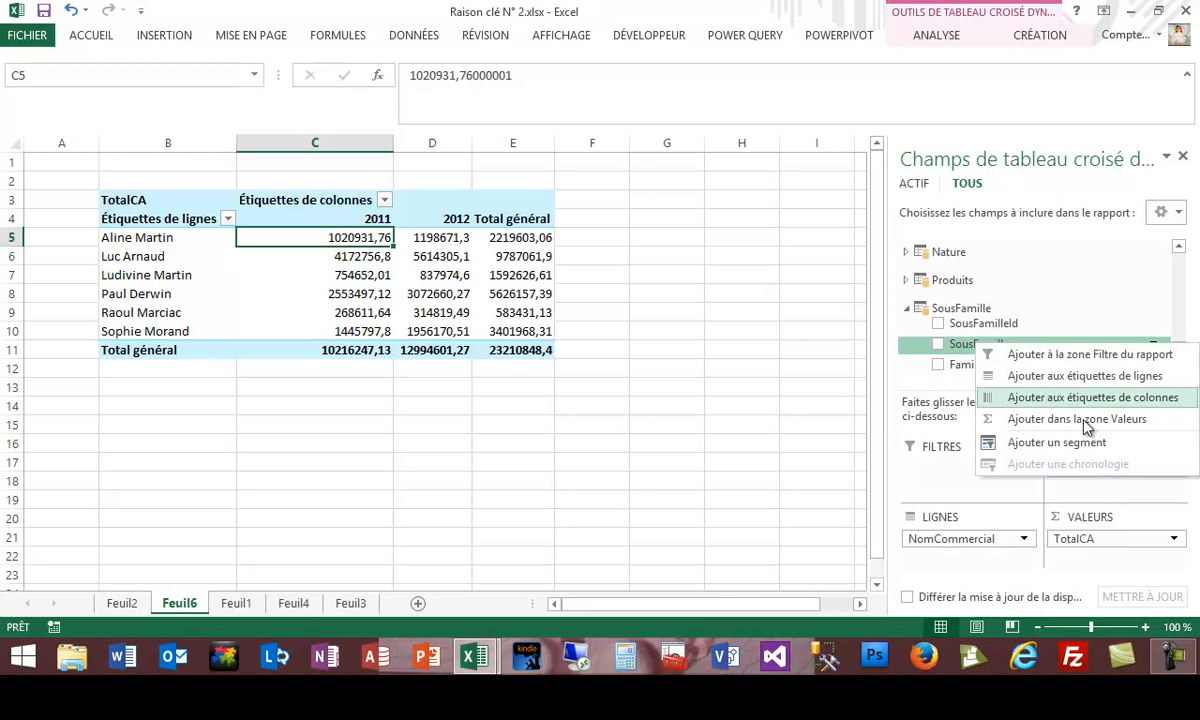
pyautogui.click(1057, 442)
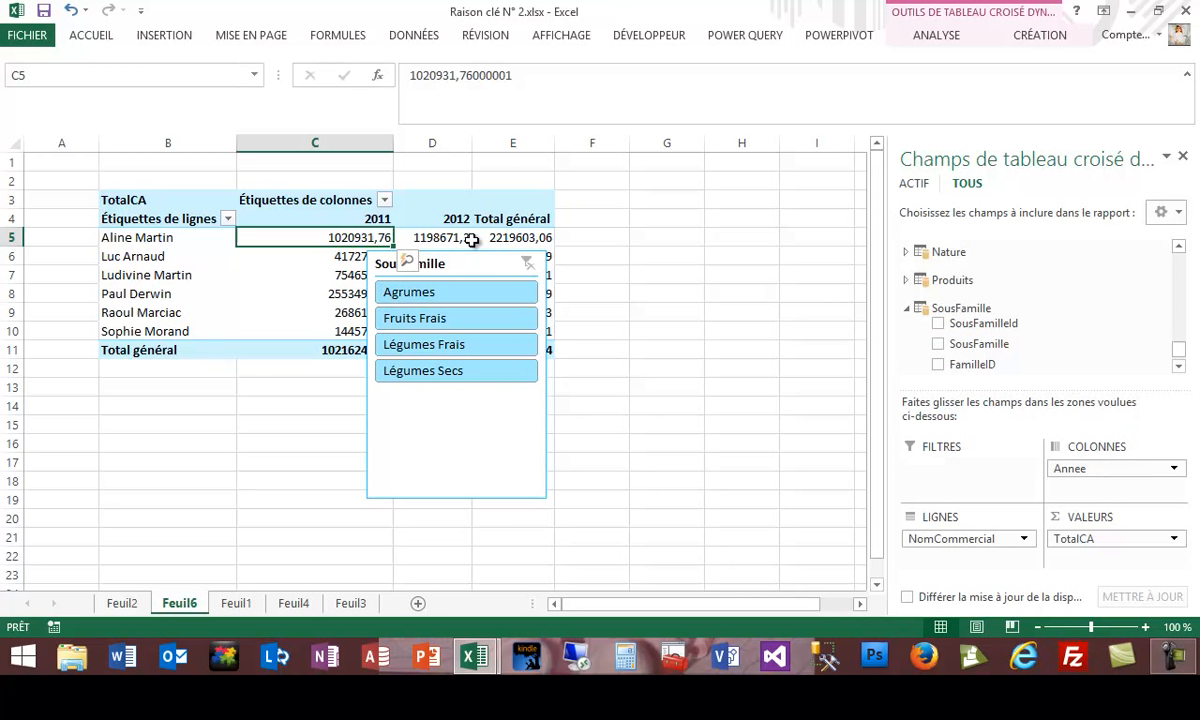
pyautogui.moveTo(485, 254); pyautogui.dragTo(734, 166)
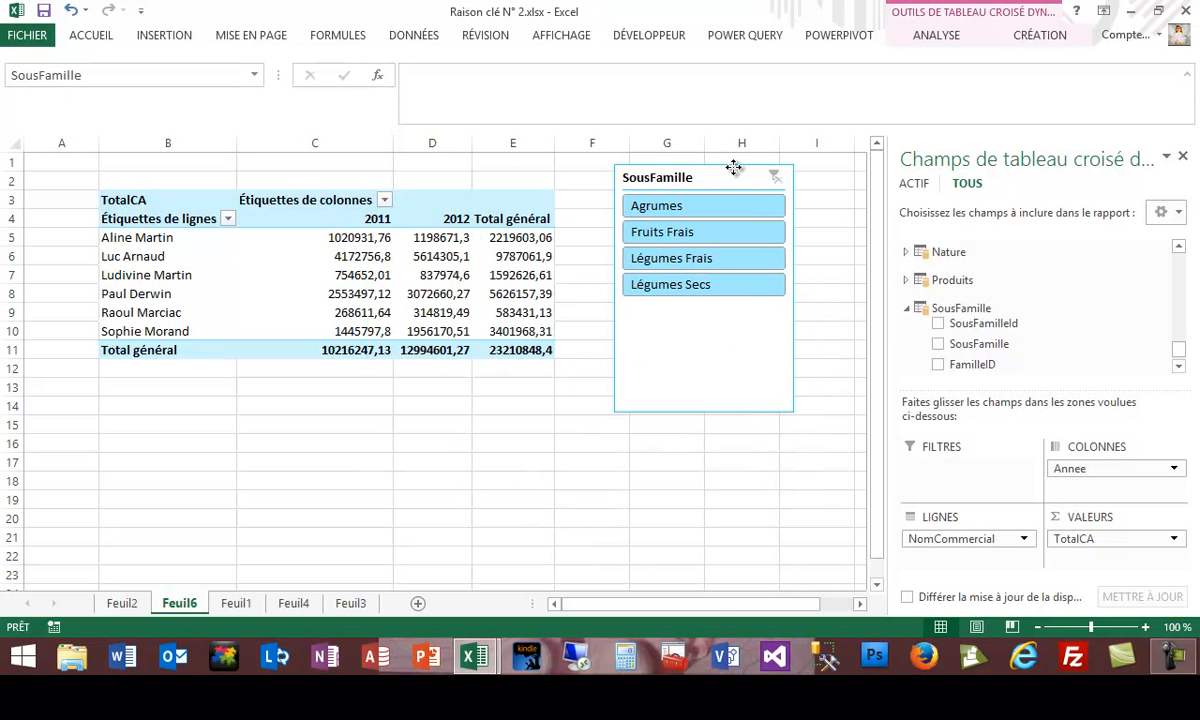
pyautogui.click(692, 205)
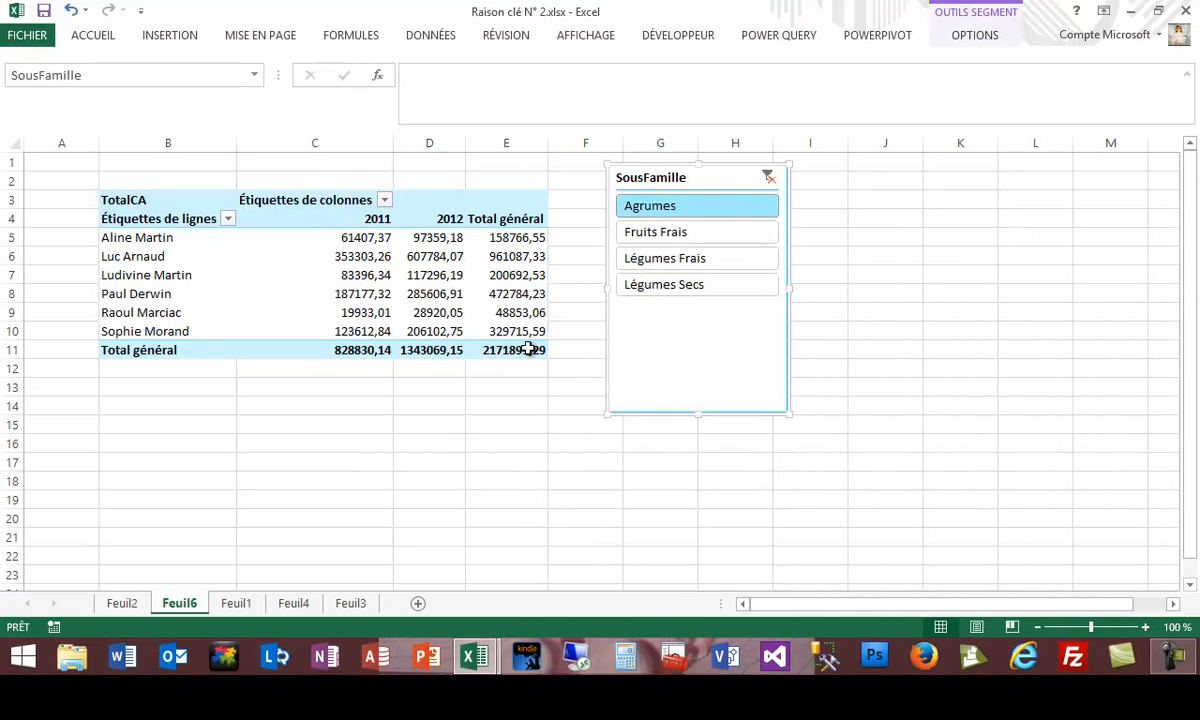
# Swap the pivot layout to Annee in rows and NomCommercial in columns, and move the SousFamille slicer below the table
pyautogui.click(366, 272)
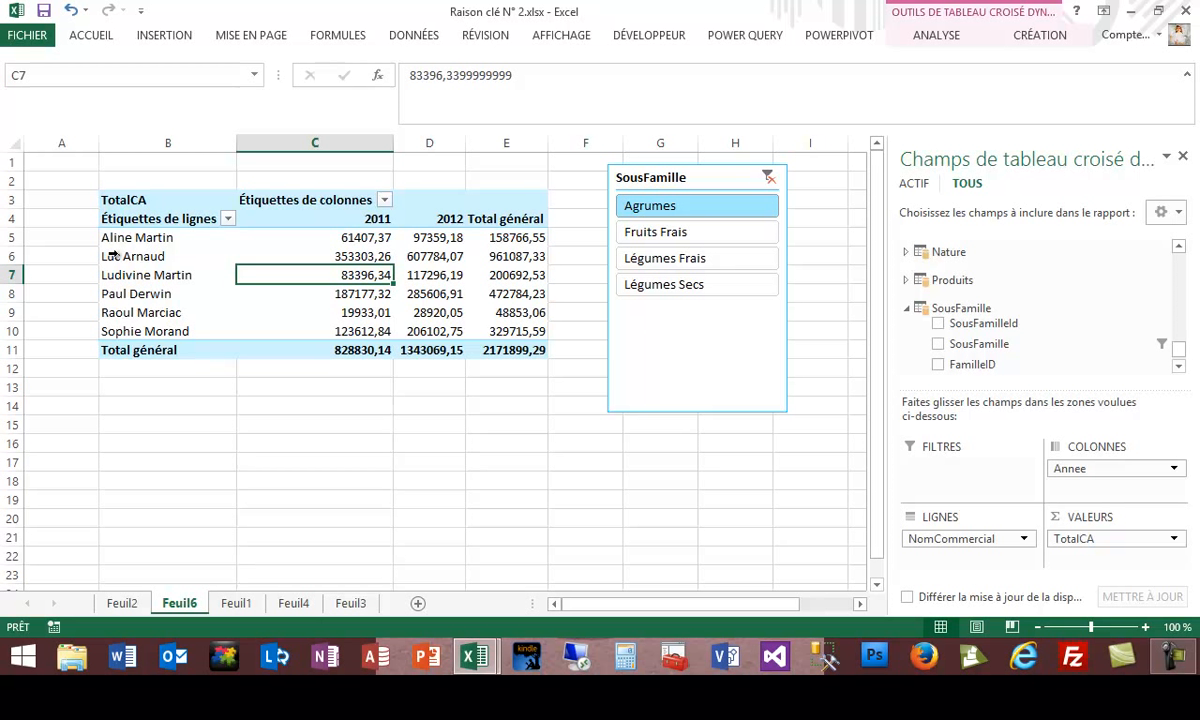
pyautogui.moveTo(385, 326)
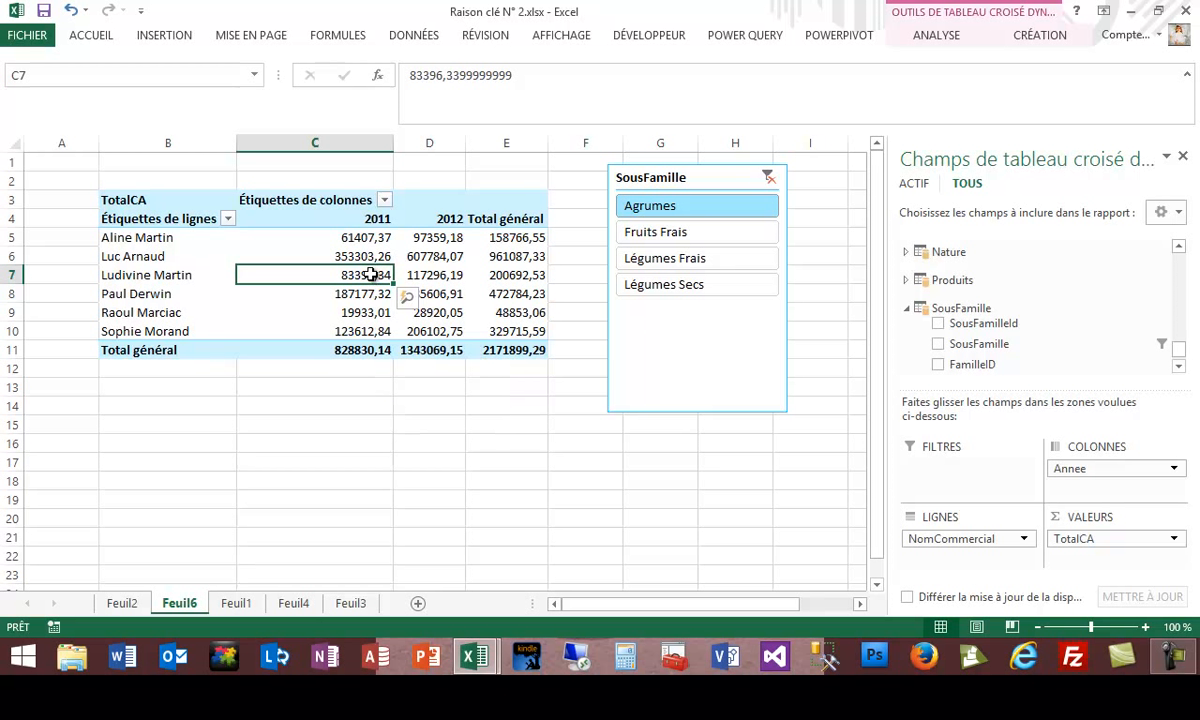
pyautogui.moveTo(371, 273)
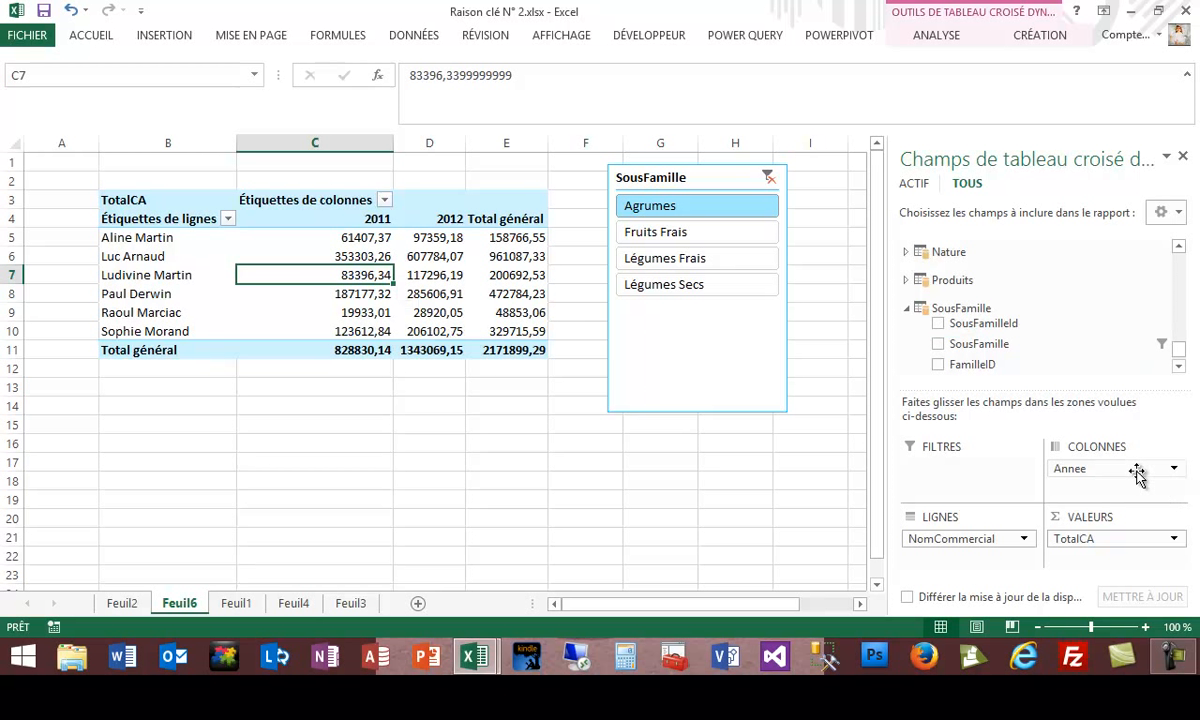
pyautogui.moveTo(911, 541); pyautogui.dragTo(1101, 469)
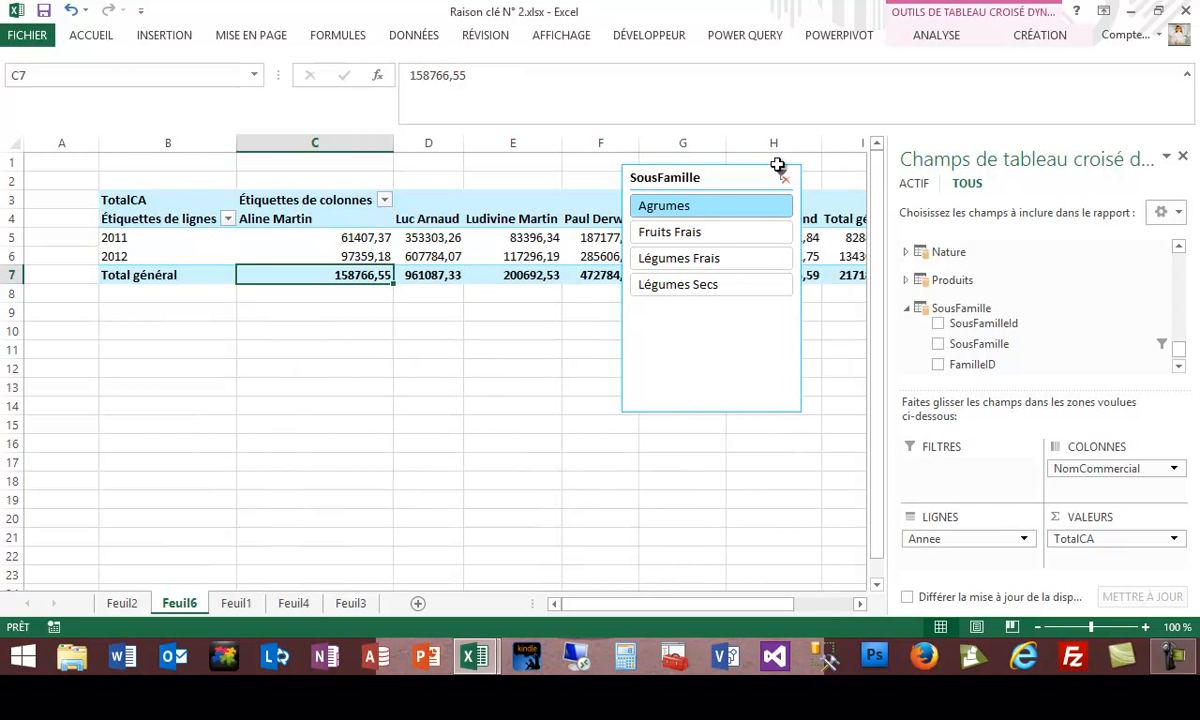
pyautogui.moveTo(758, 165); pyautogui.dragTo(236, 324)
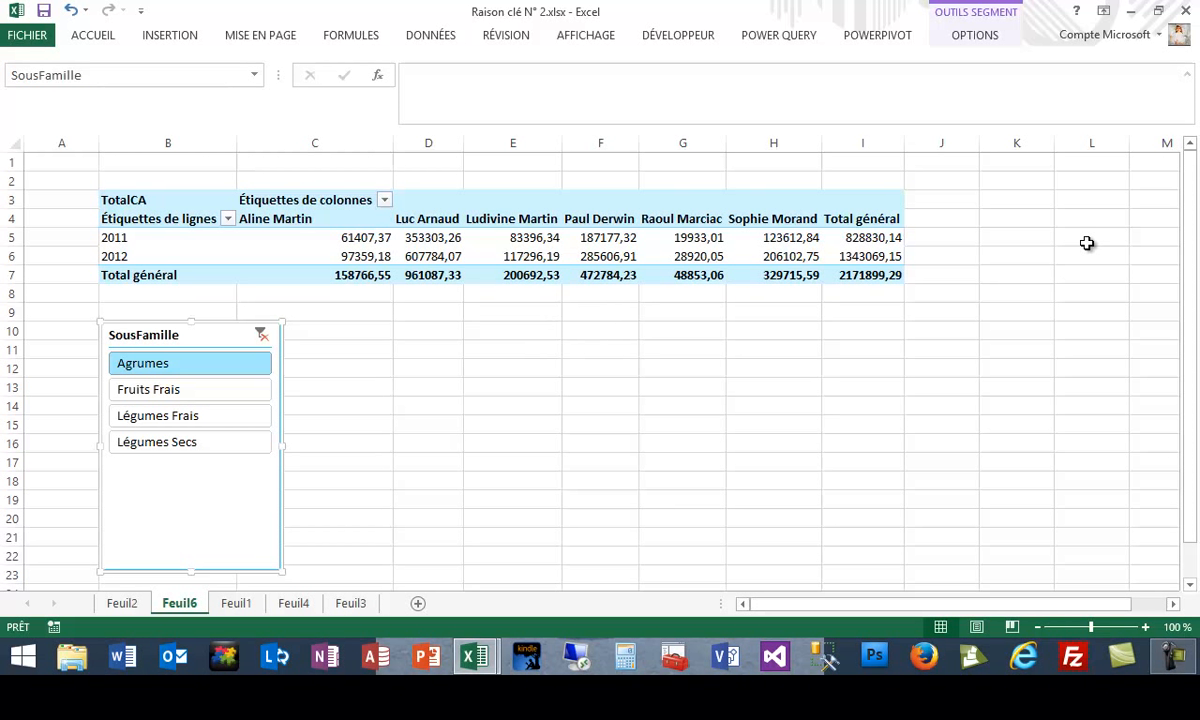
# Copy the whole formula of the existing TotalCA calculated field and leave its definition without changing it
pyautogui.click(882, 38)
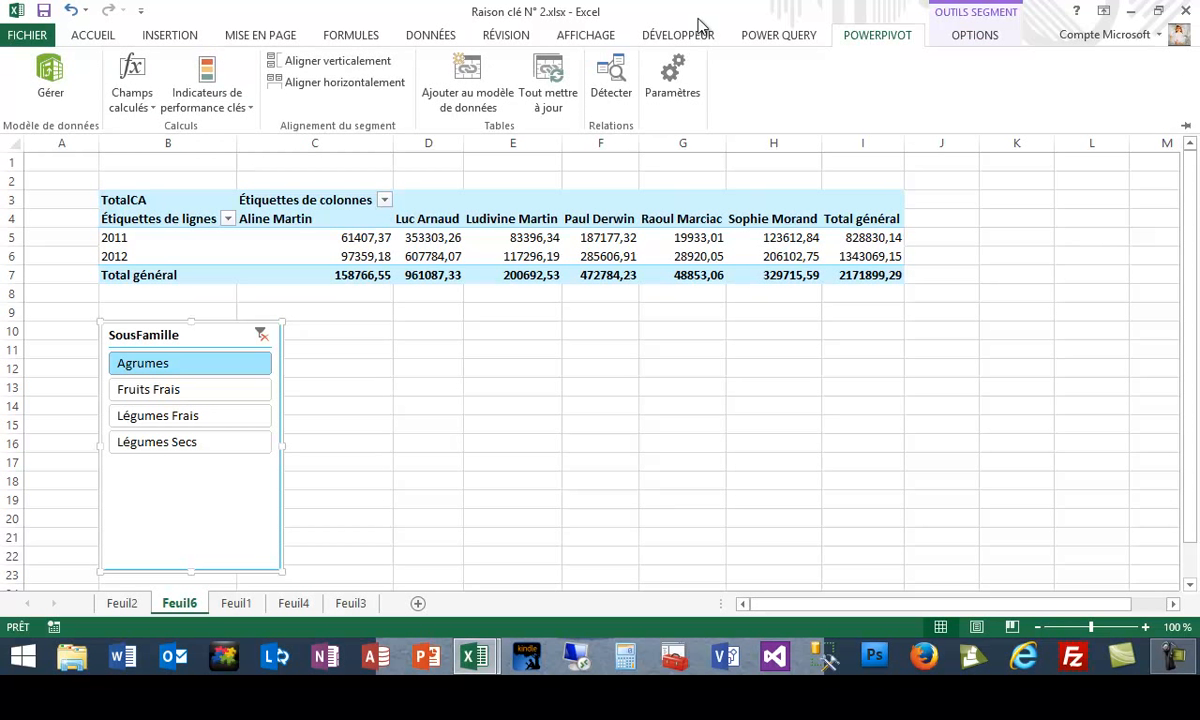
pyautogui.click(131, 108)
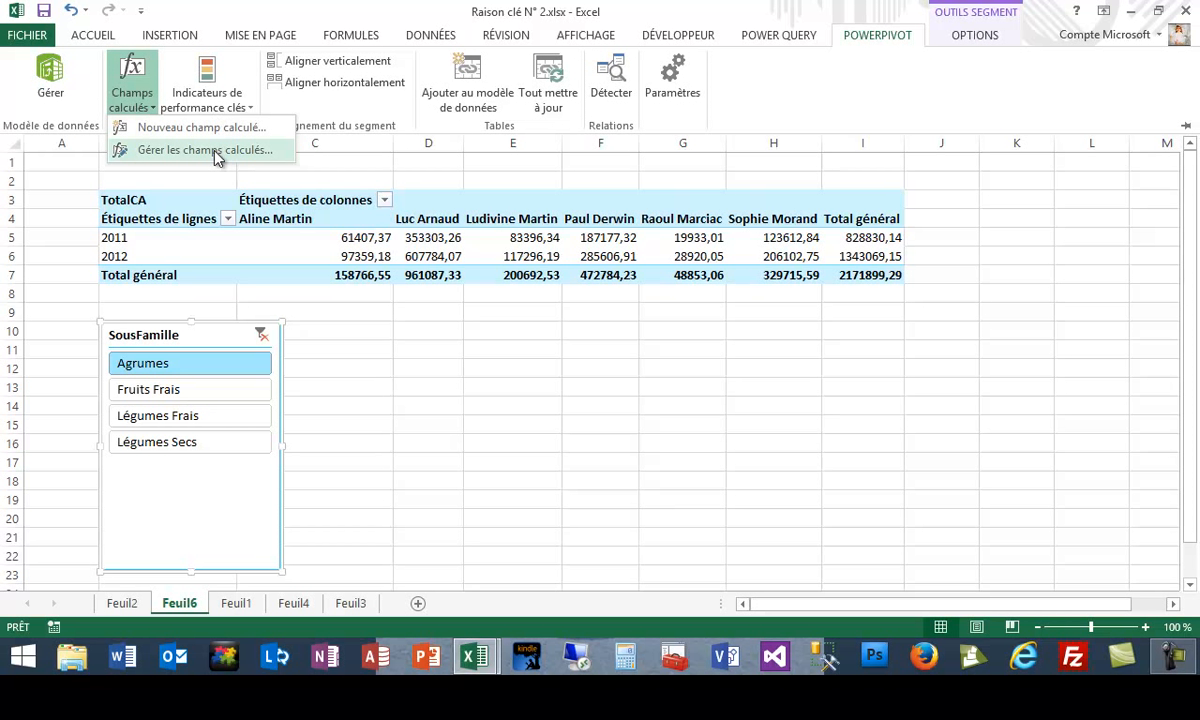
pyautogui.click(252, 150)
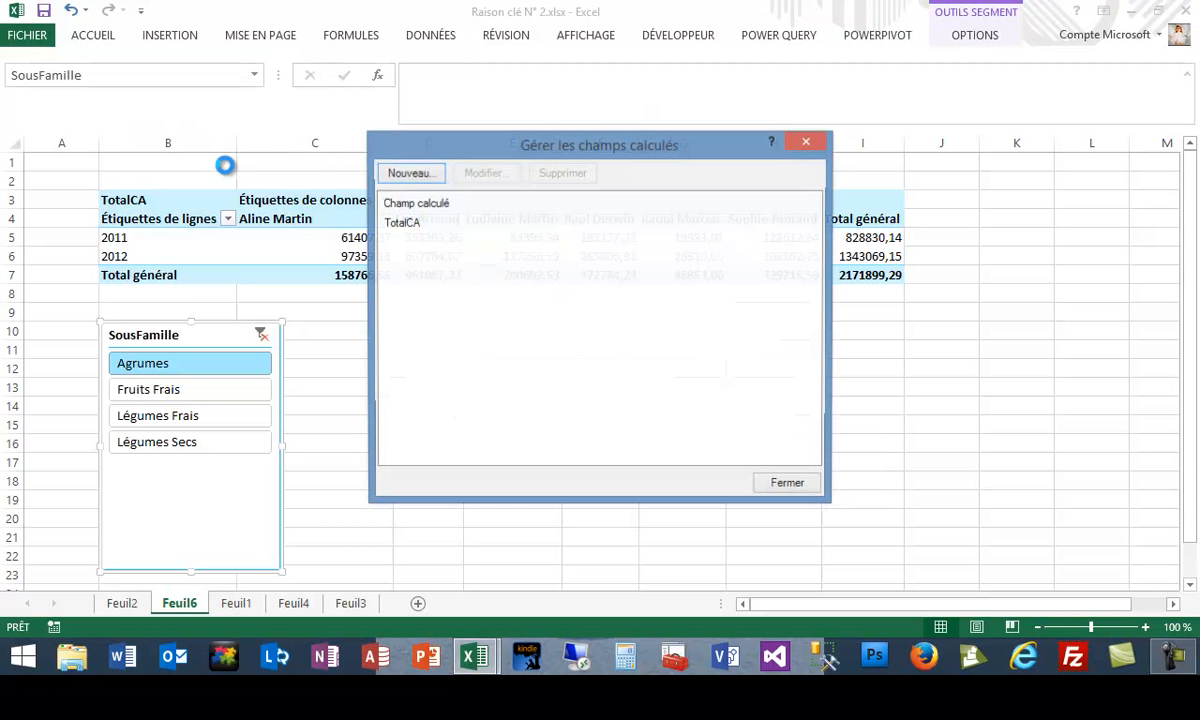
pyautogui.click(398, 222)
pyautogui.click(468, 178)
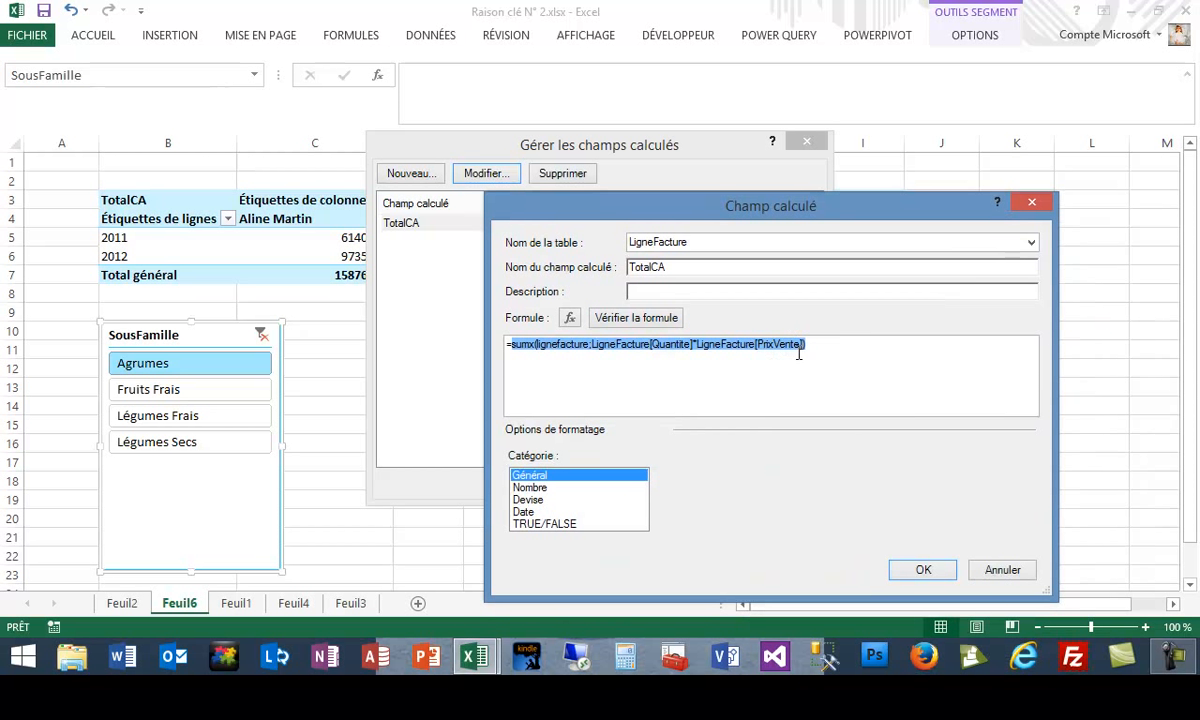
pyautogui.click(791, 348)
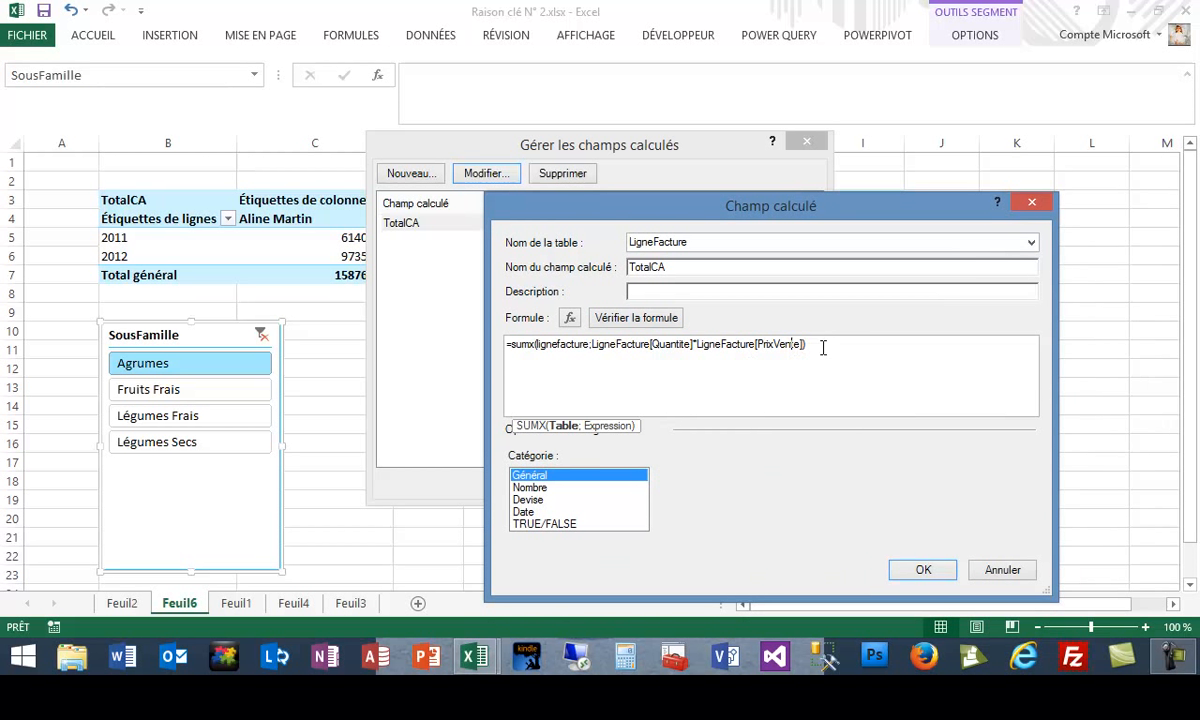
pyautogui.moveTo(808, 345); pyautogui.dragTo(501, 344)
pyautogui.hotkey('ctrl', 'c')
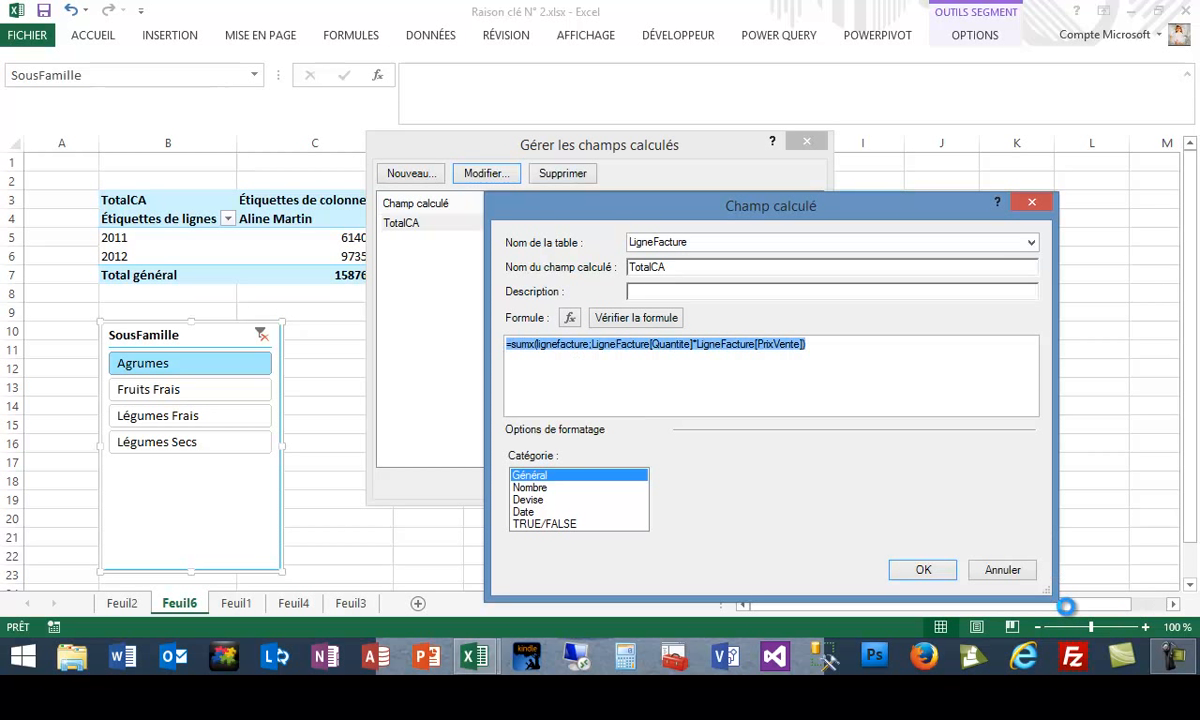
pyautogui.click(1002, 570)
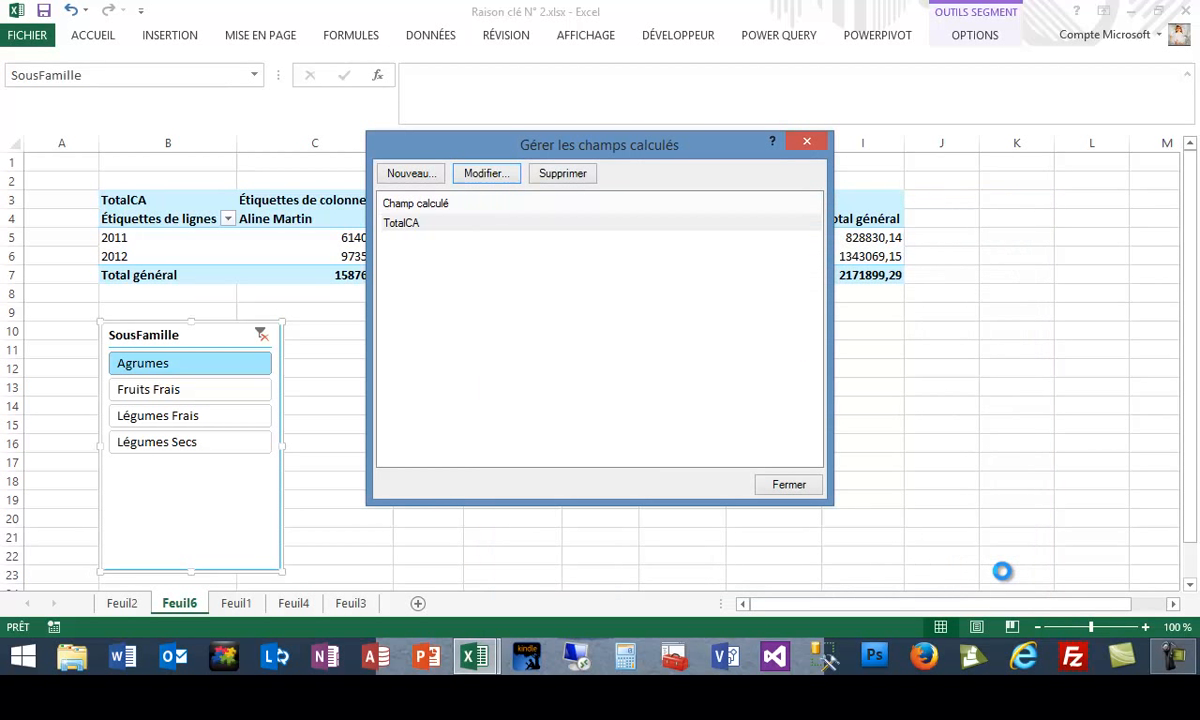
# Create a new calculated field named TotalAchat in the LigneFacture table
pyautogui.click(390, 172)
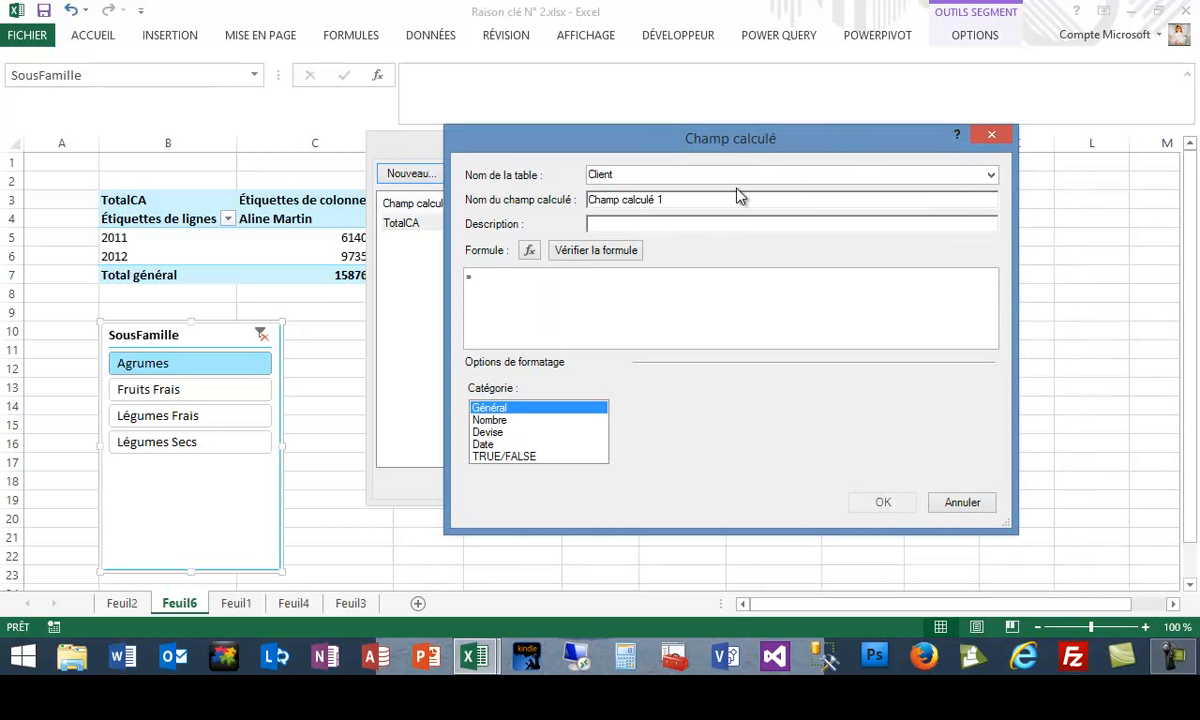
pyautogui.click(991, 175)
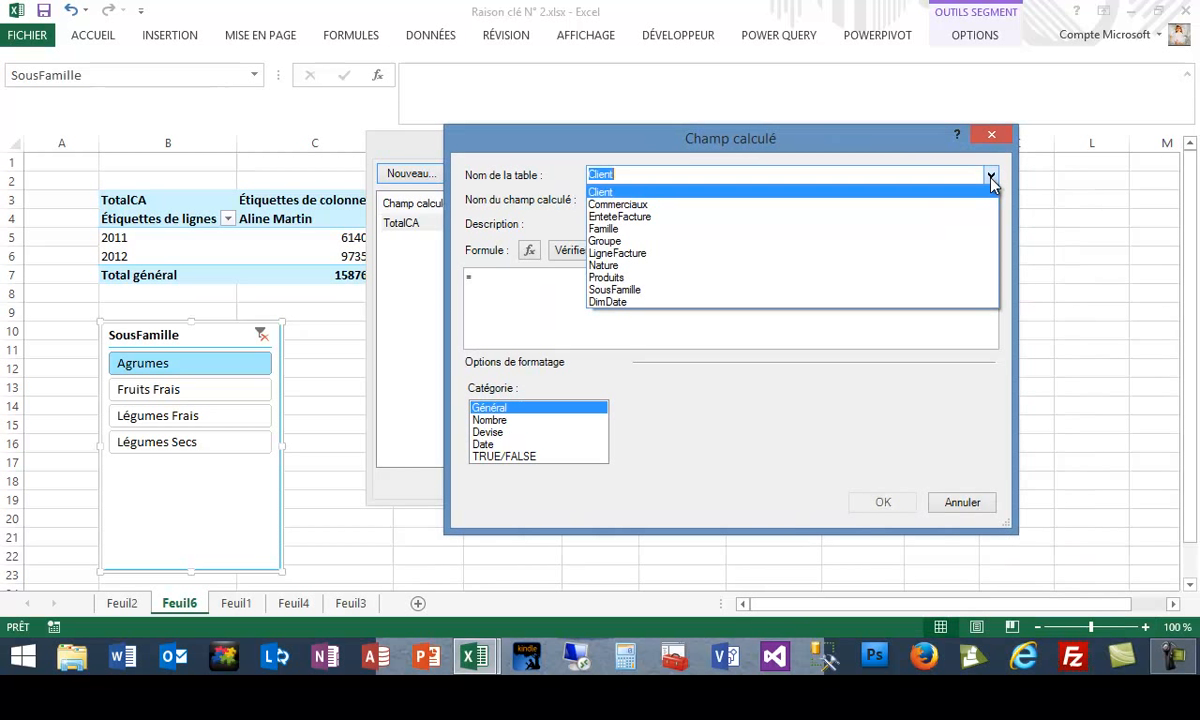
pyautogui.click(630, 254)
pyautogui.press('Tab')
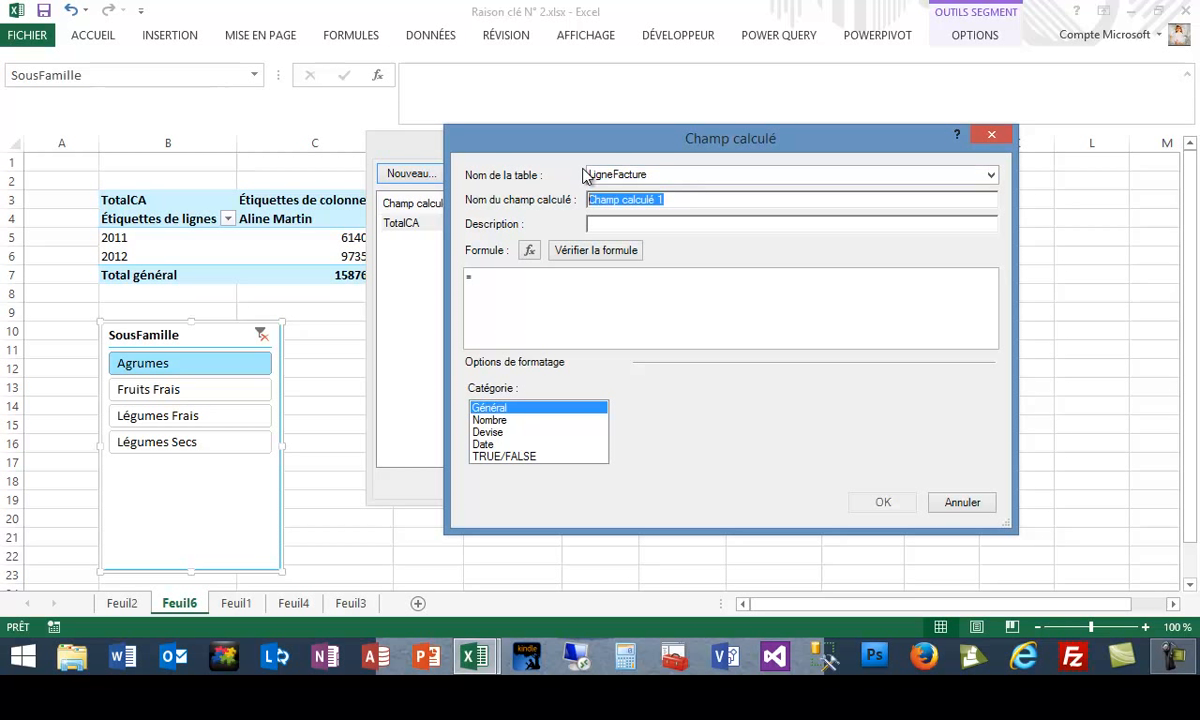
pyautogui.write('TotalAchat')
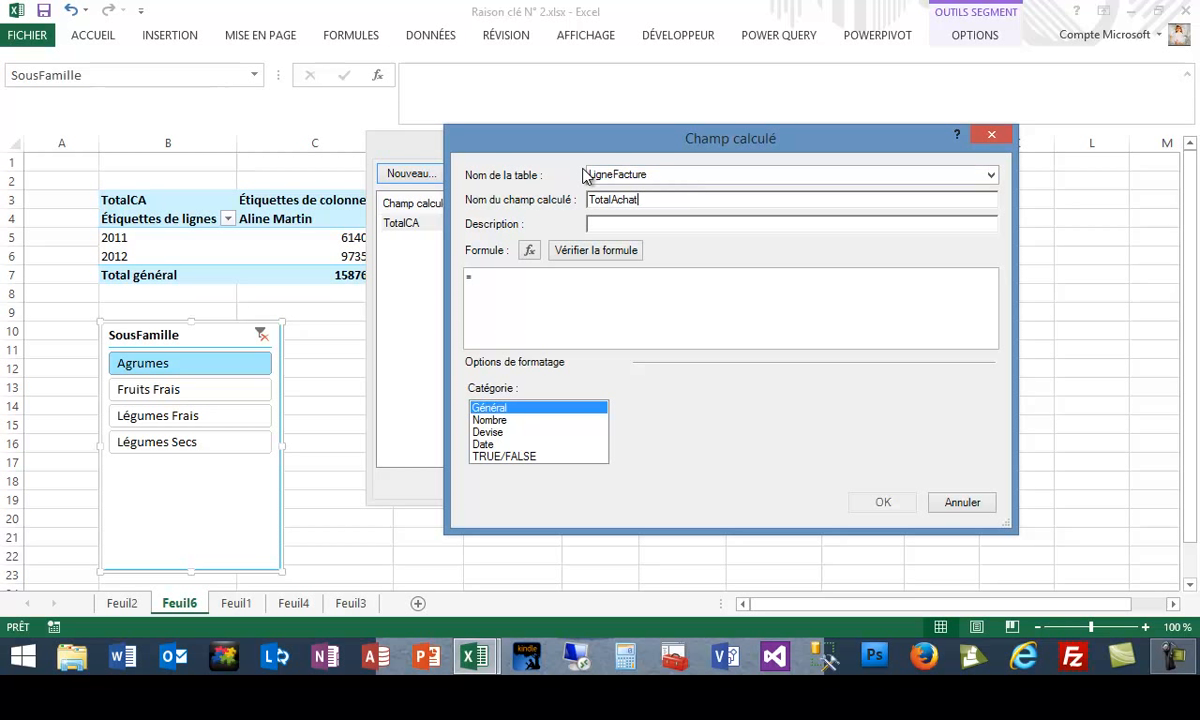
# Enter the TotalAchat formula as =sumx(lignefacture;LigneFacture[Quantite]*LigneFacture[PrixAchat]), reusing the copied TotalCA formula and substituting PrixAchat for the price column
pyautogui.click(560, 285)
pyautogui.hotkey('ctrl', 'v')
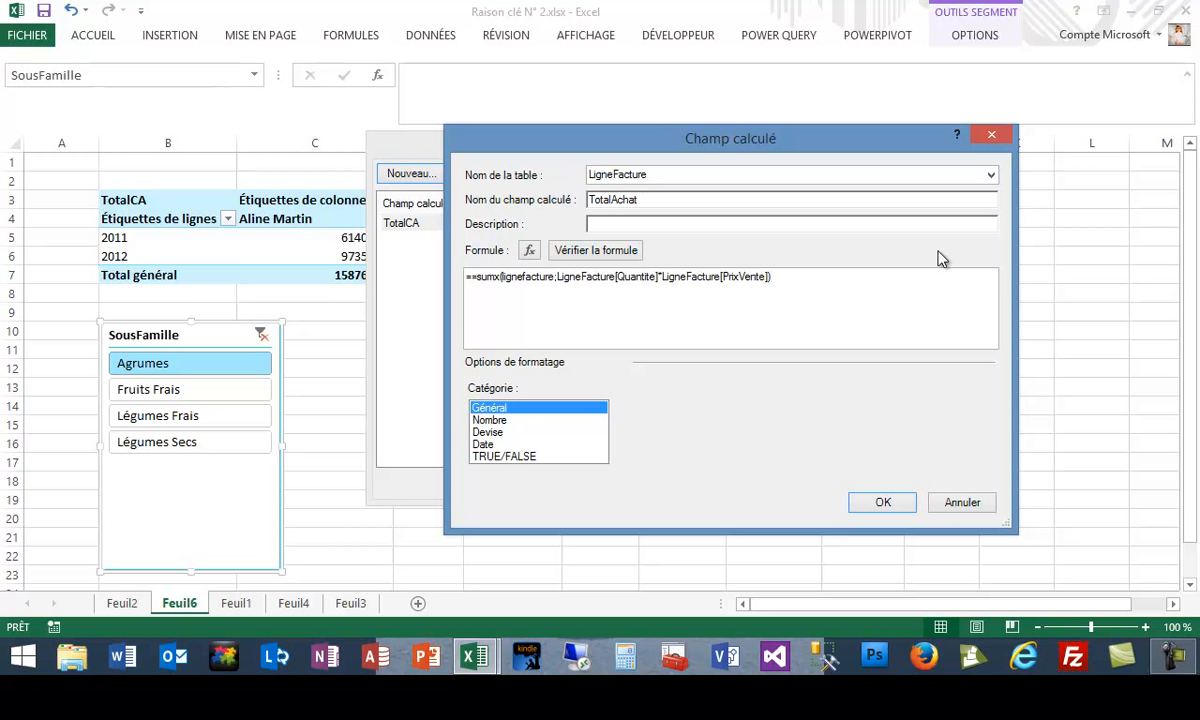
pyautogui.click(764, 276)
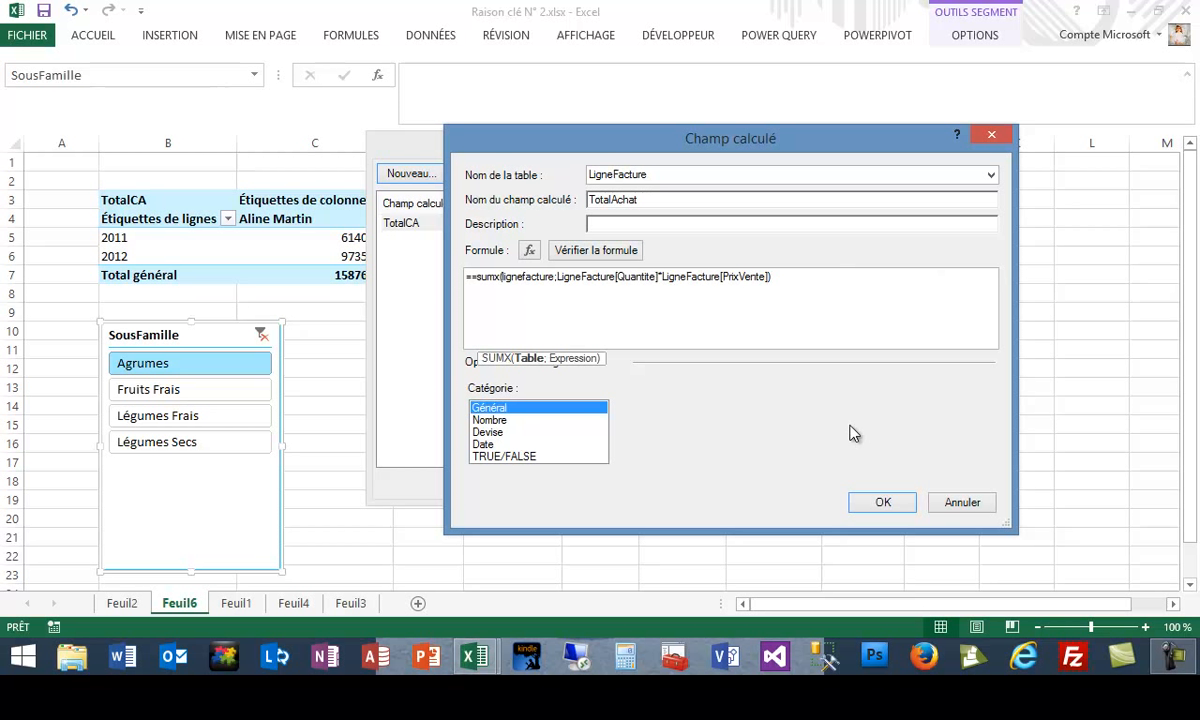
pyautogui.press('BackSpace')
pyautogui.press('BackSpace')
pyautogui.press('BackSpace')
pyautogui.press('BackSpace')
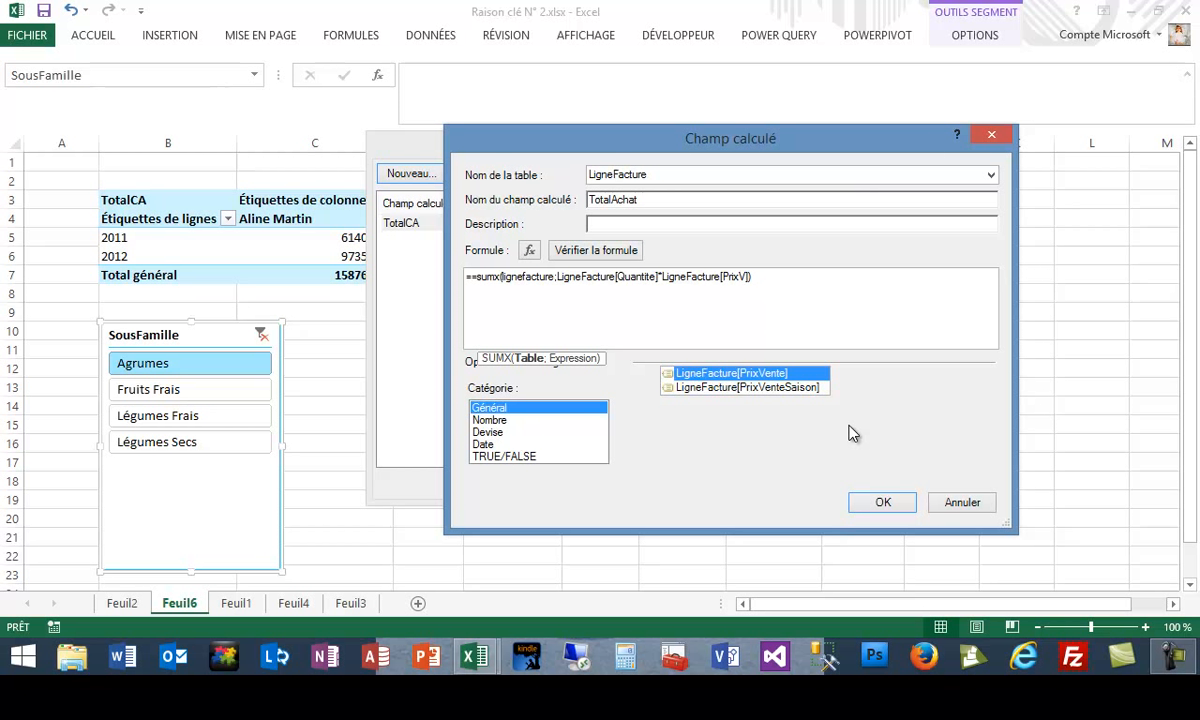
pyautogui.press('BackSpace')
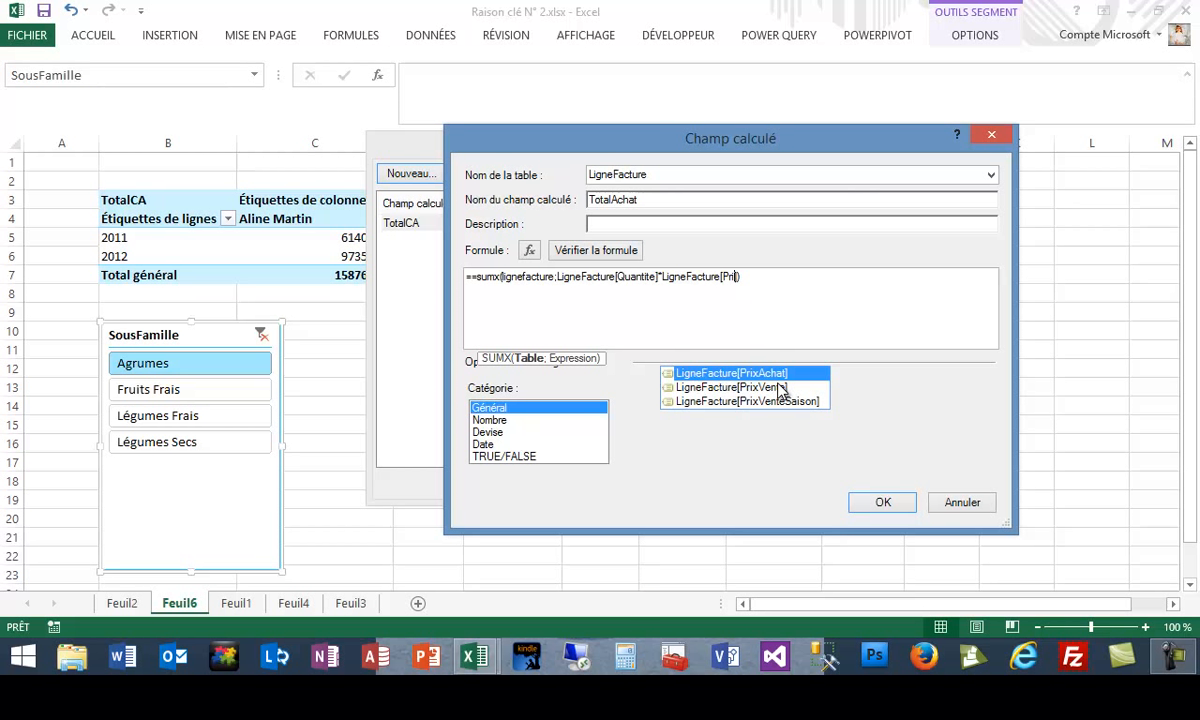
pyautogui.doubleClick(737, 373)
pyautogui.press('BackSpace')
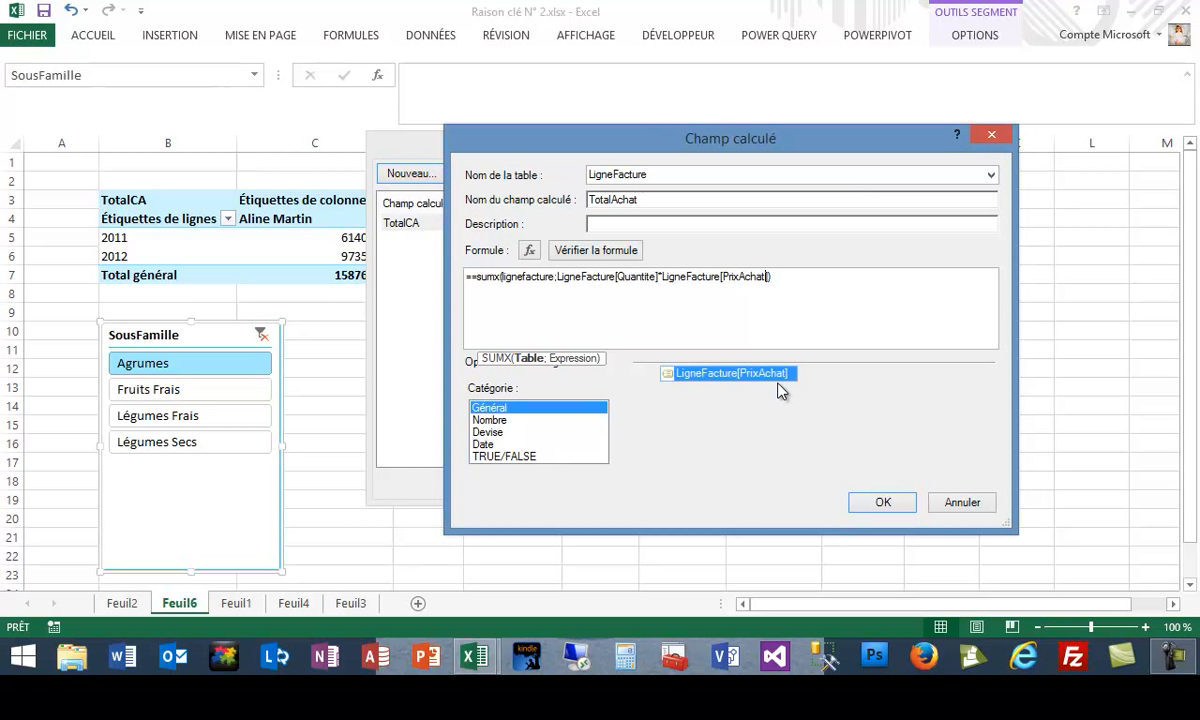
pyautogui.click(472, 282)
pyautogui.press('BackSpace')
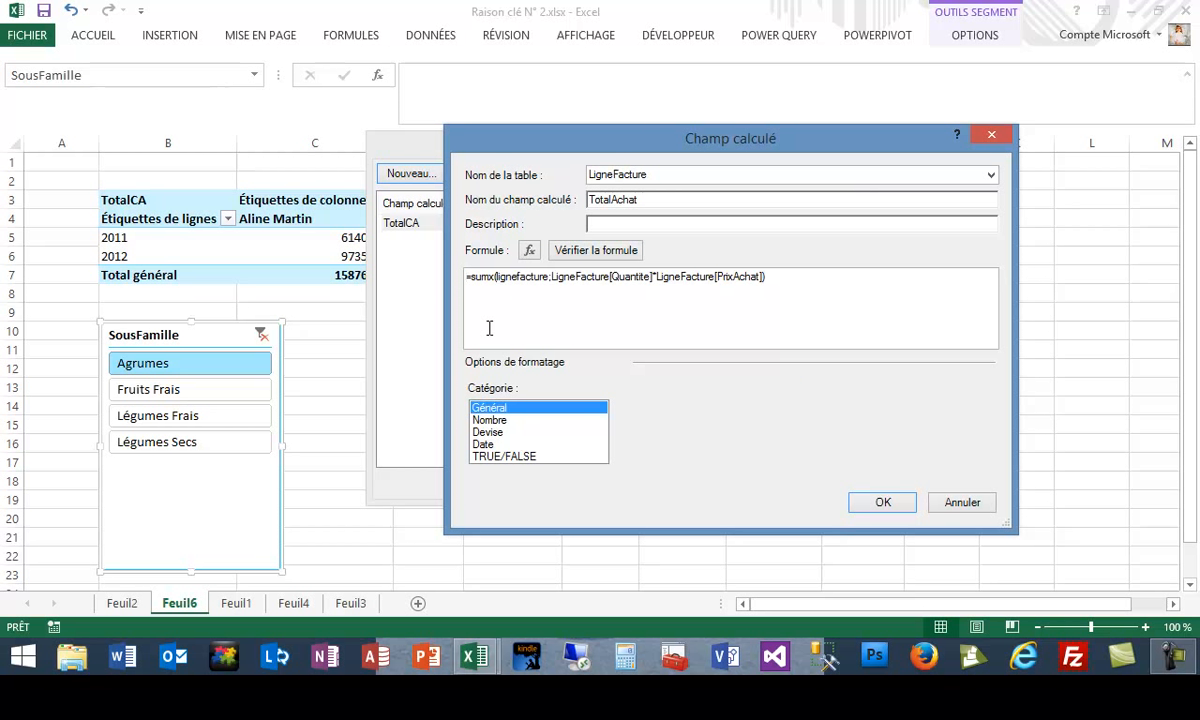
# Check the TotalAchat formula and save the field with the Nombre format and a thousands separator
pyautogui.click(595, 251)
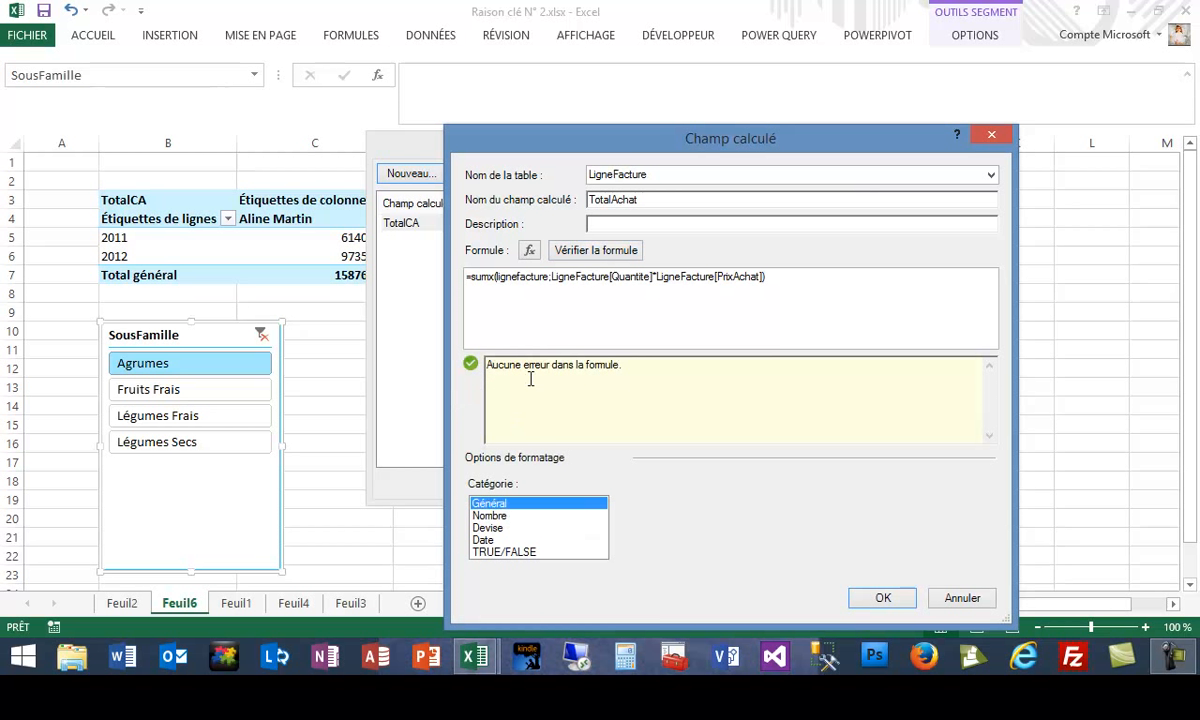
pyautogui.click(505, 516)
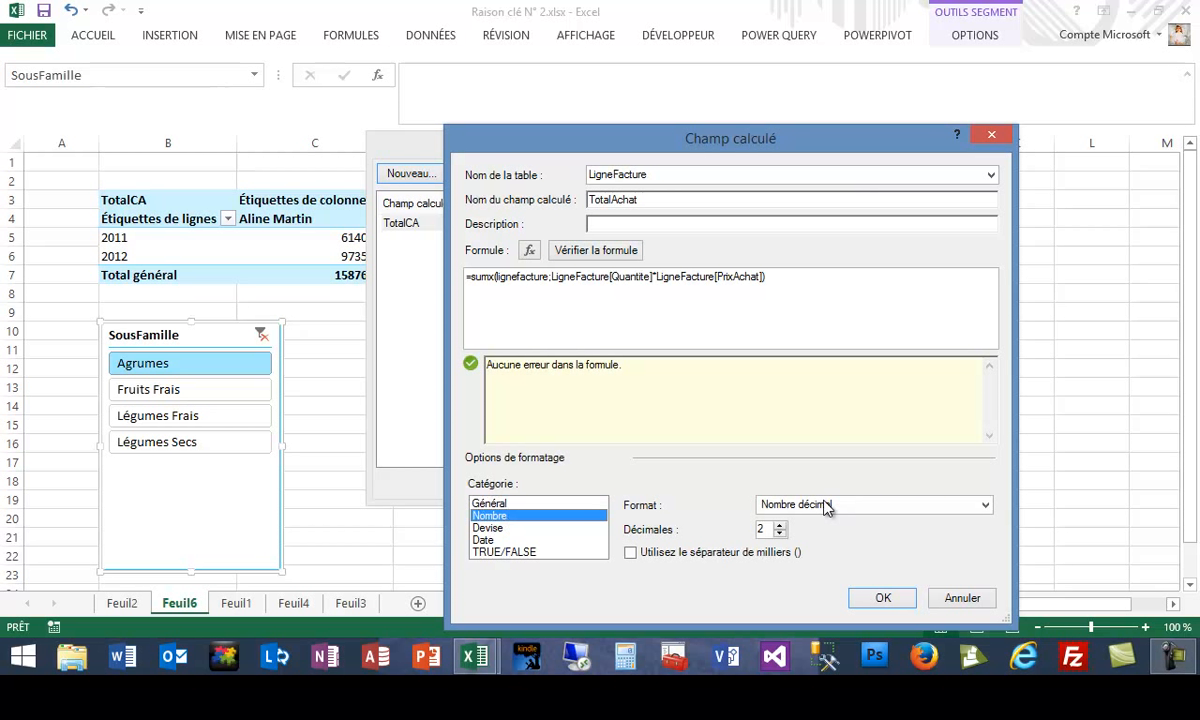
pyautogui.click(630, 554)
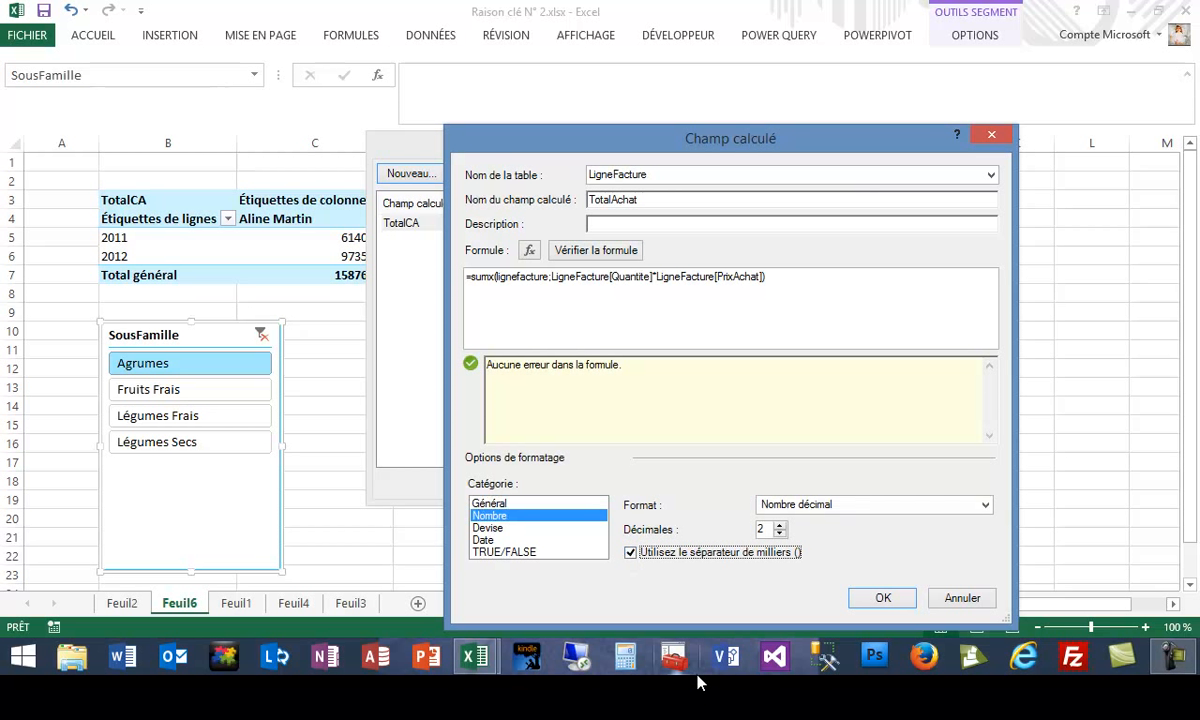
pyautogui.click(885, 598)
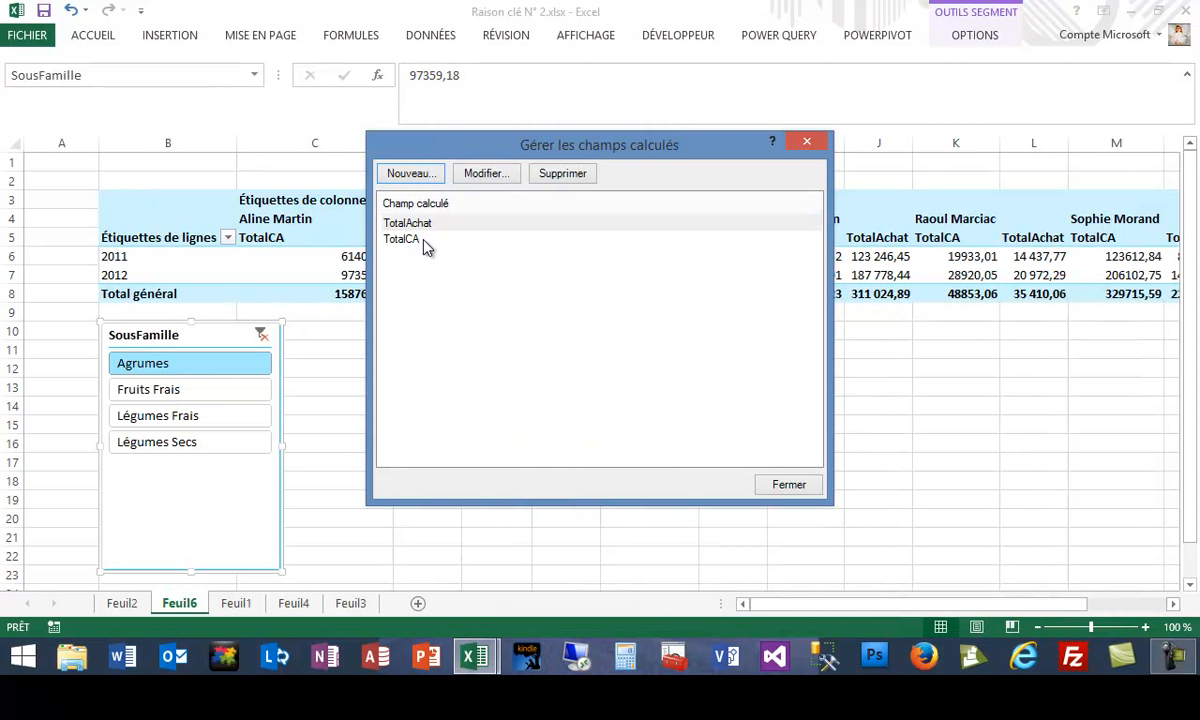
# Create another calculated field named Marge in the LigneFacture table
pyautogui.click(396, 178)
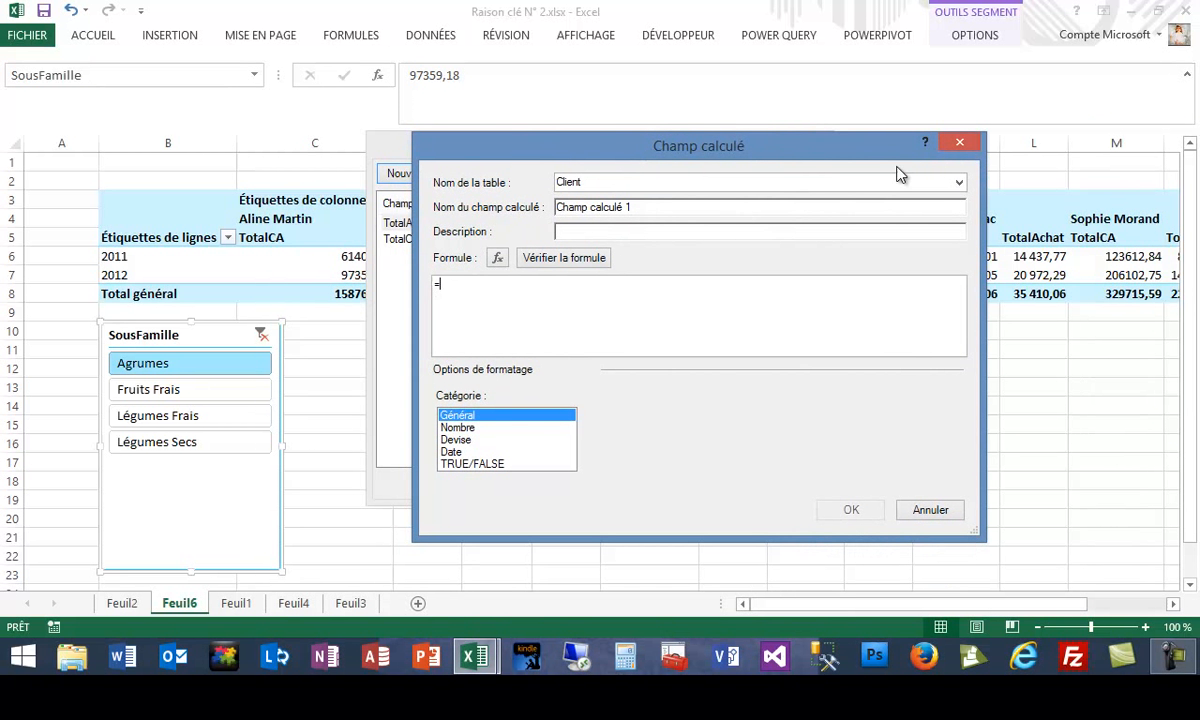
pyautogui.click(958, 182)
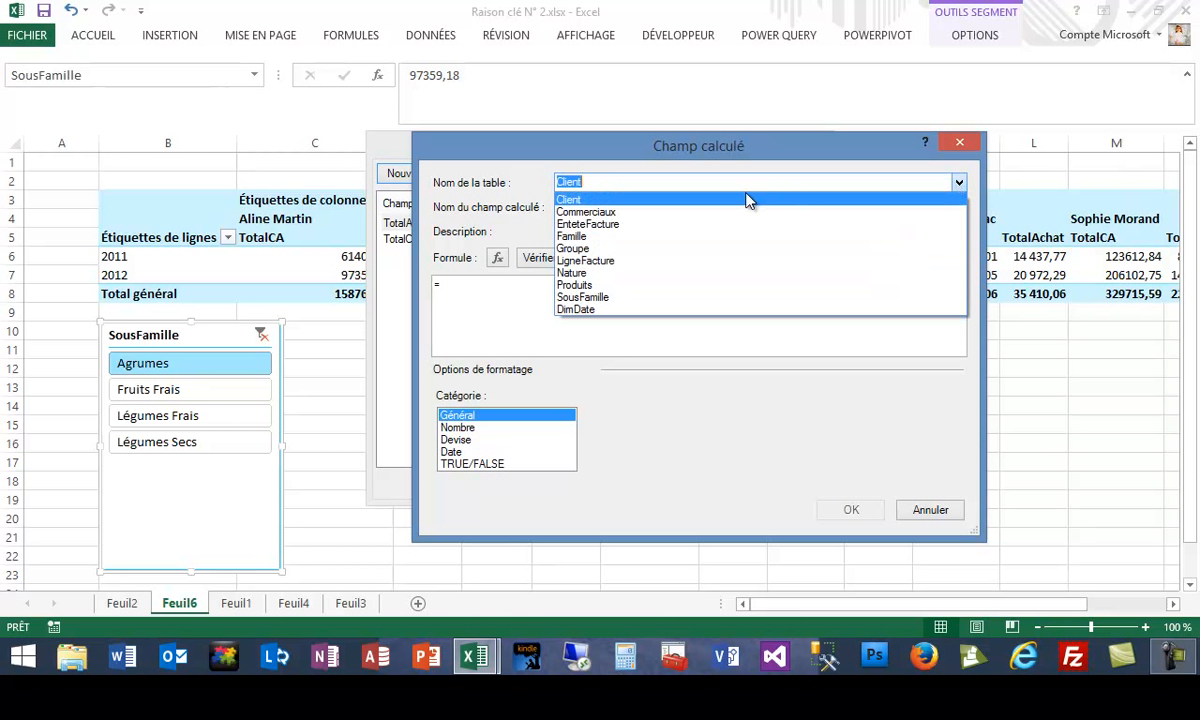
pyautogui.click(588, 262)
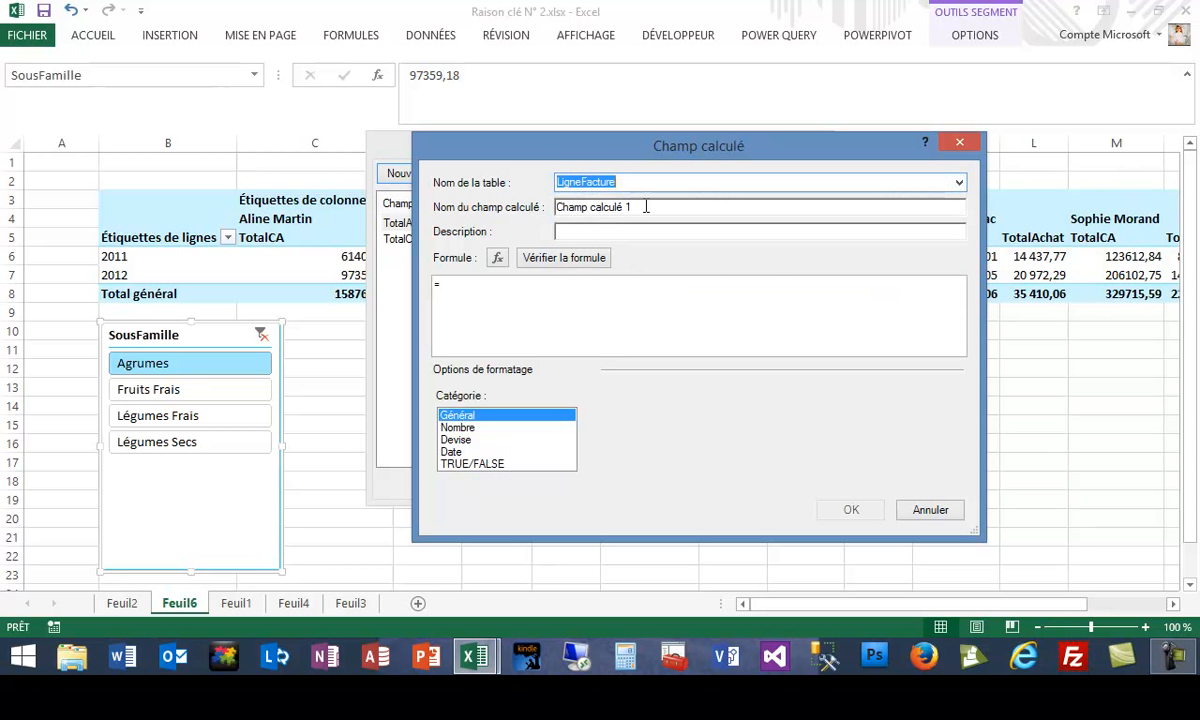
pyautogui.press('Tab')
pyautogui.write('Ma')
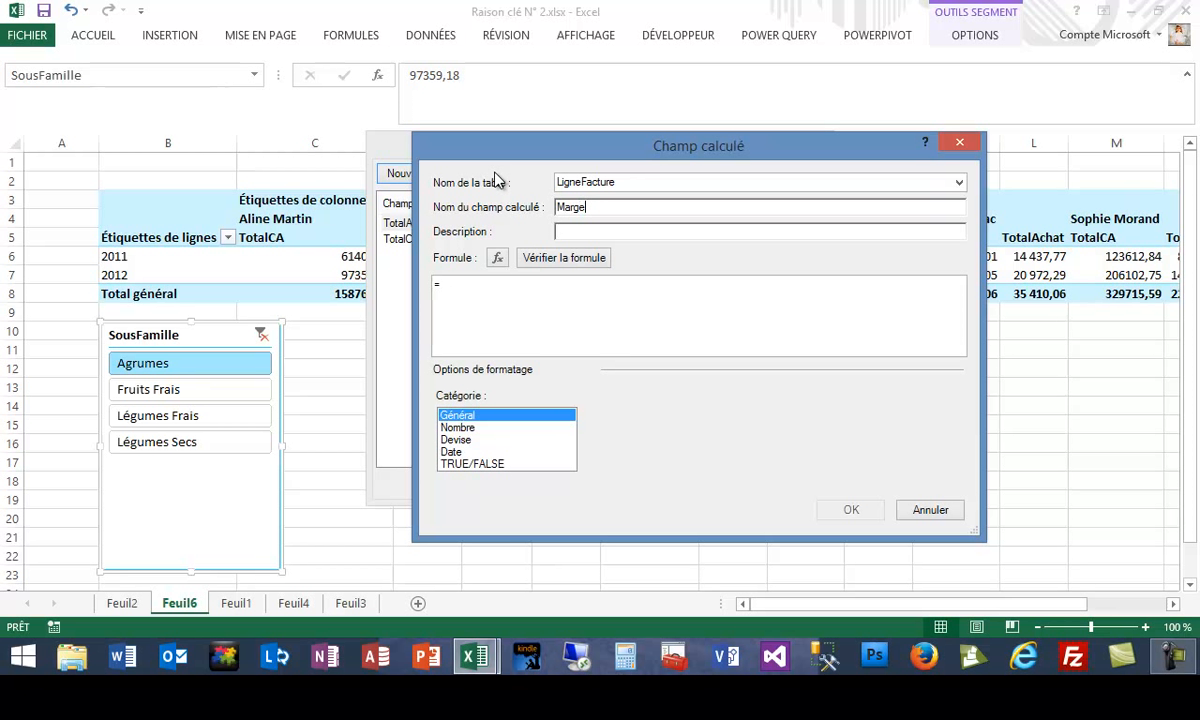
# Enter the Marge formula as =[TotalCA]-[TotalAchat]
pyautogui.click(504, 281)
pyautogui.write('[')
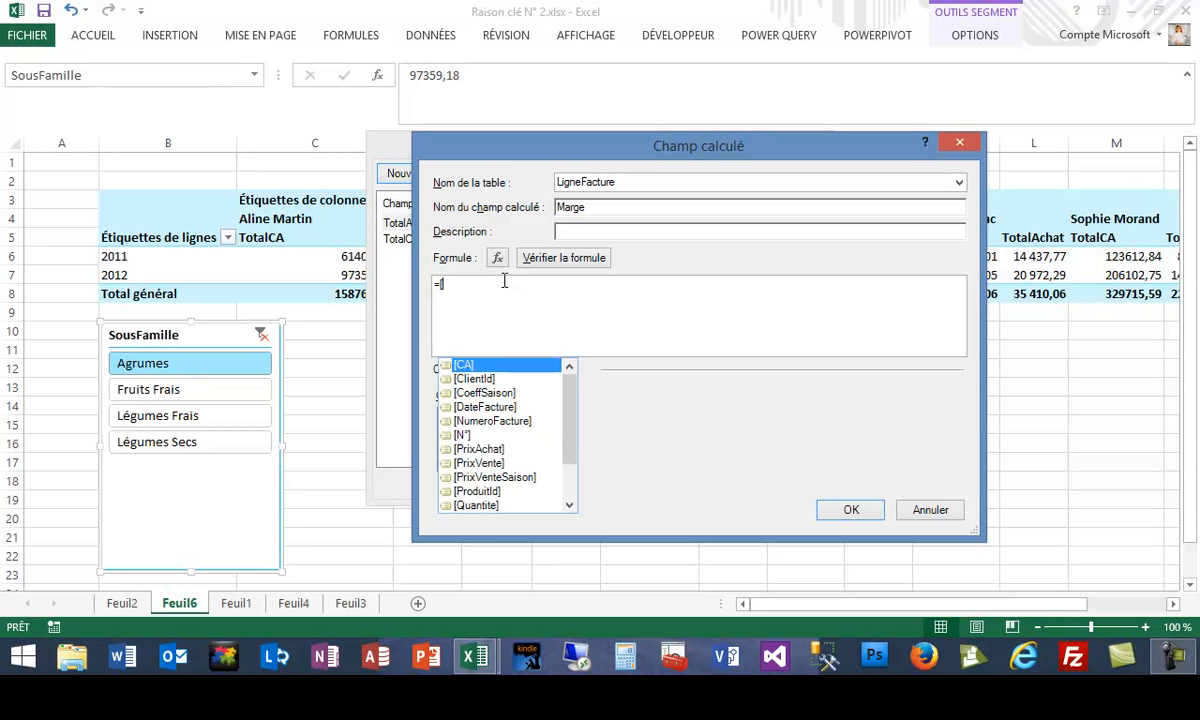
pyautogui.write('T')
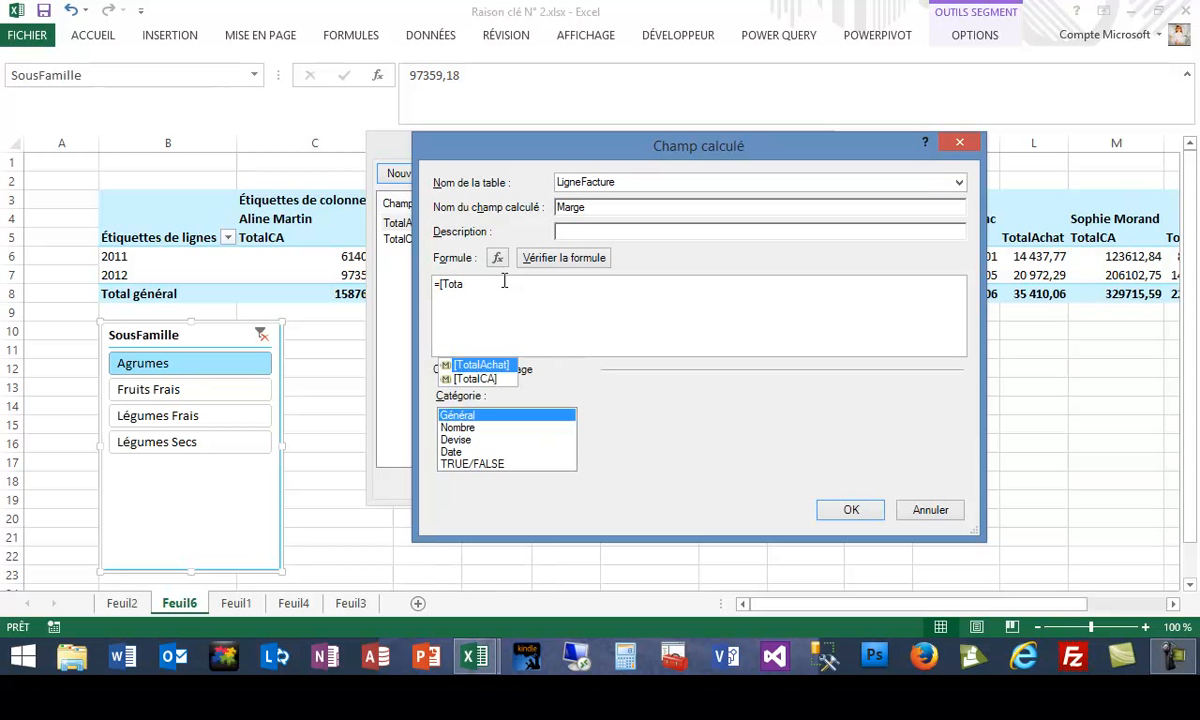
pyautogui.write('ota')
pyautogui.press('Down')
pyautogui.press('Tab')
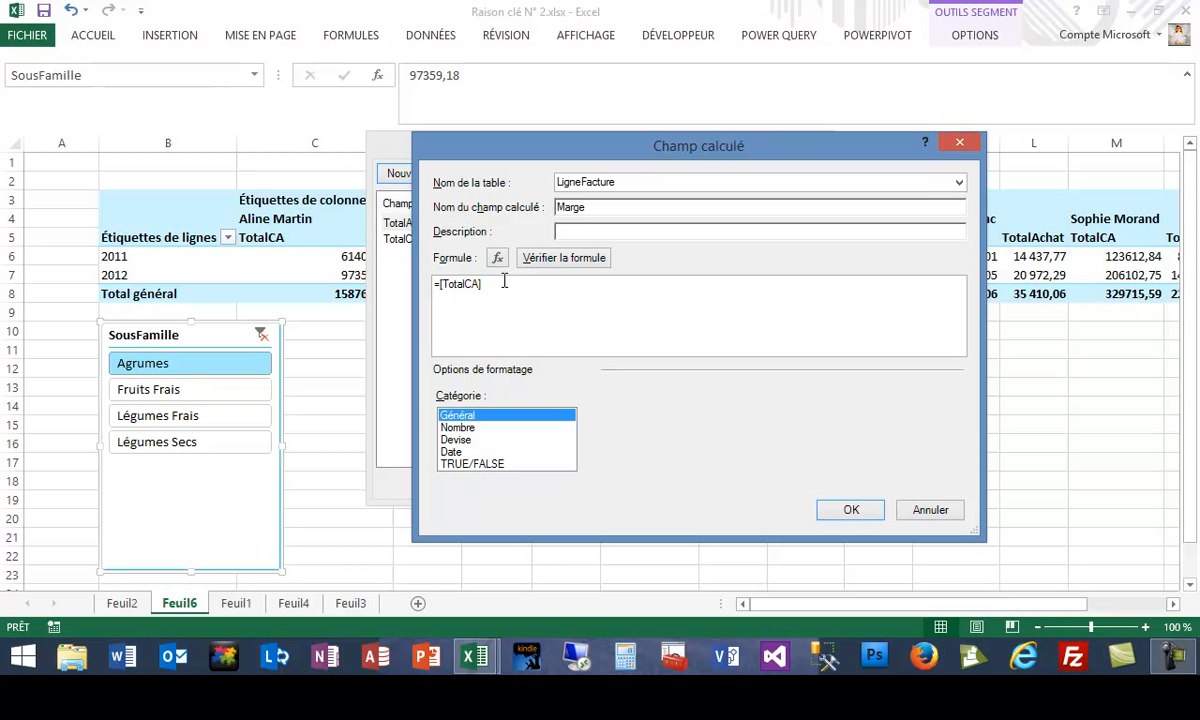
pyautogui.write('-[t')
pyautogui.press('Tab')
# Format Marge as Nombre with a thousands separator, save the field and close the calculated field manager
pyautogui.click(455, 427)
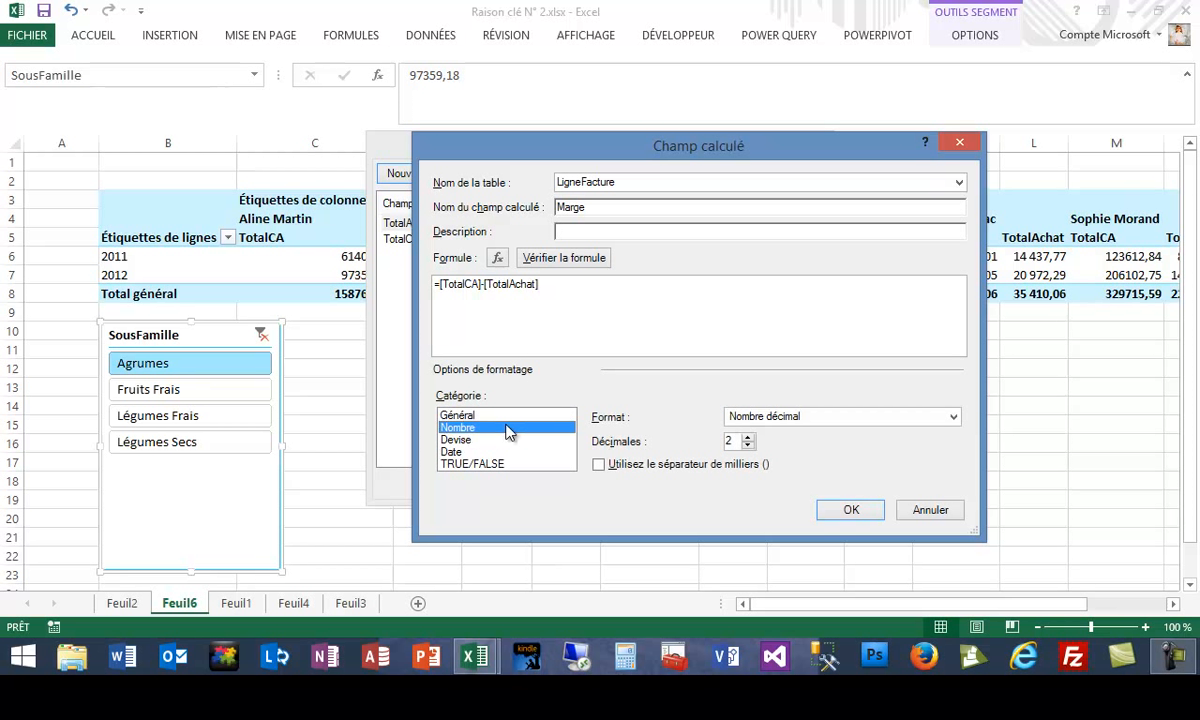
pyautogui.click(600, 465)
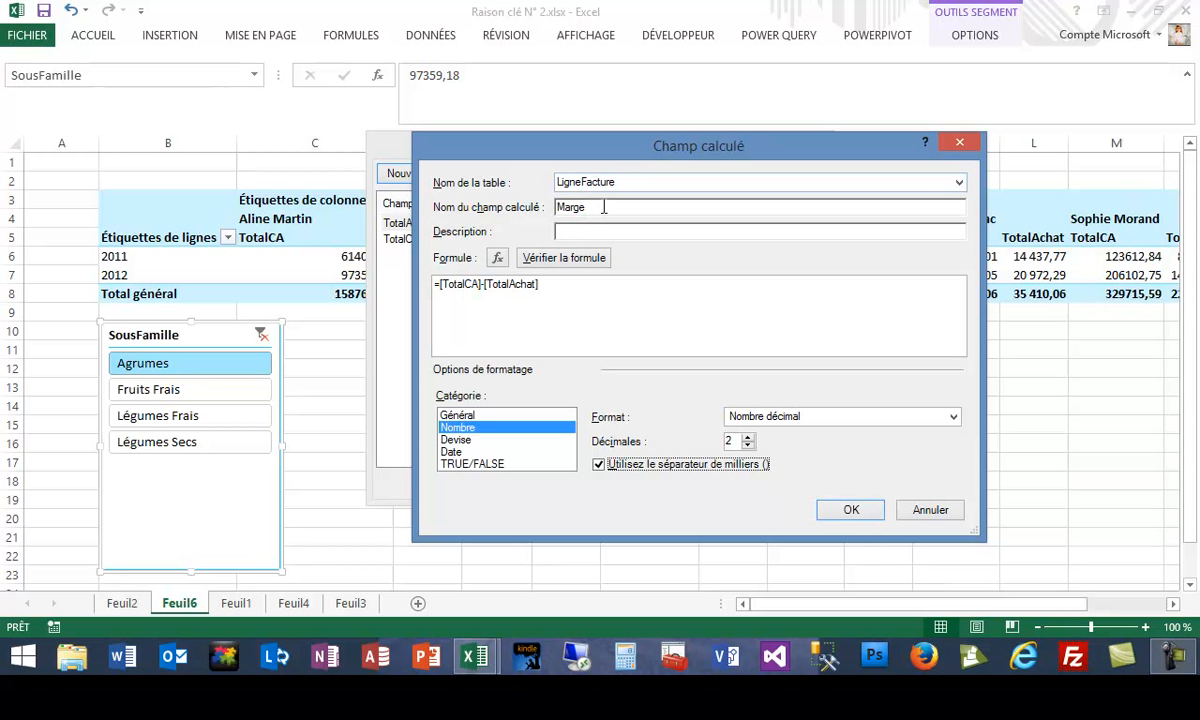
pyautogui.click(862, 516)
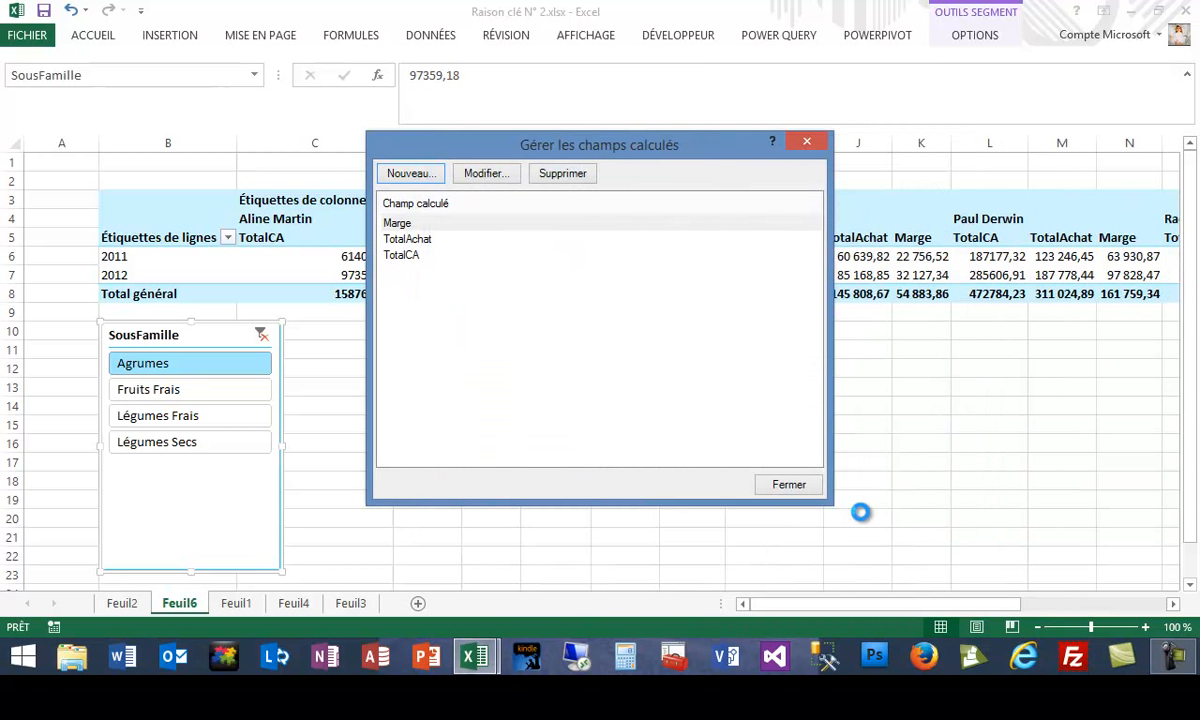
pyautogui.click(788, 485)
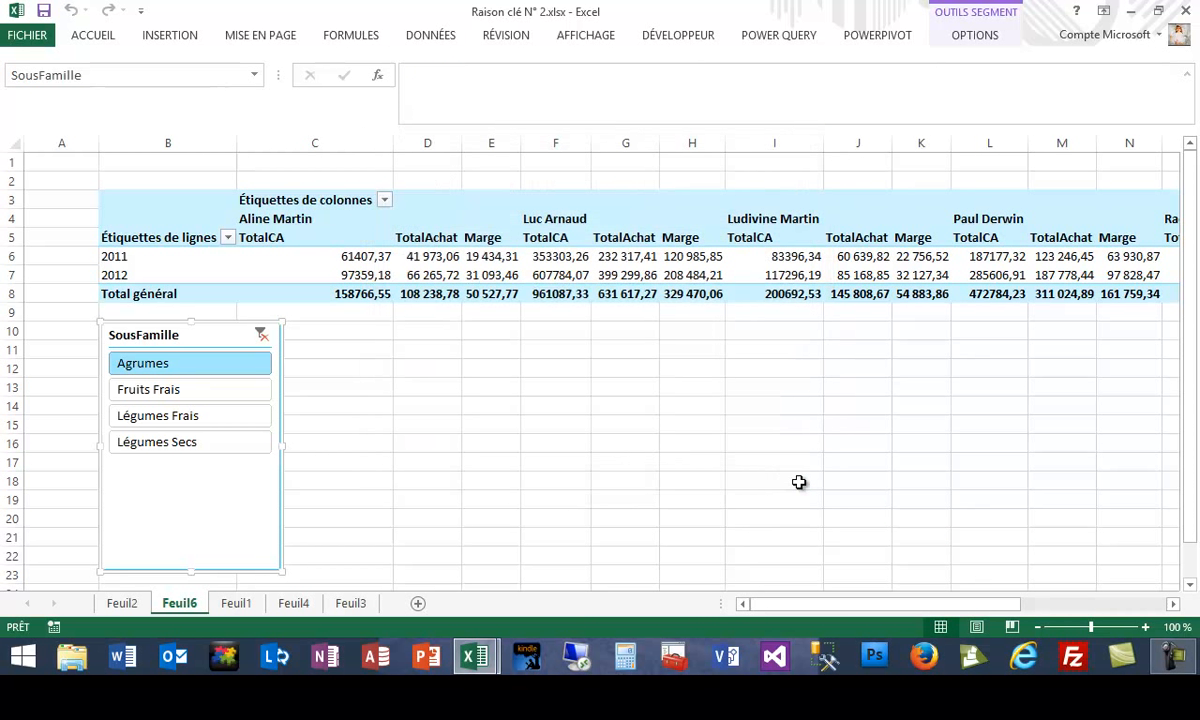
# Move NomCommercial to the pivot table's rows and remove Annee from the layout
pyautogui.click(467, 262)
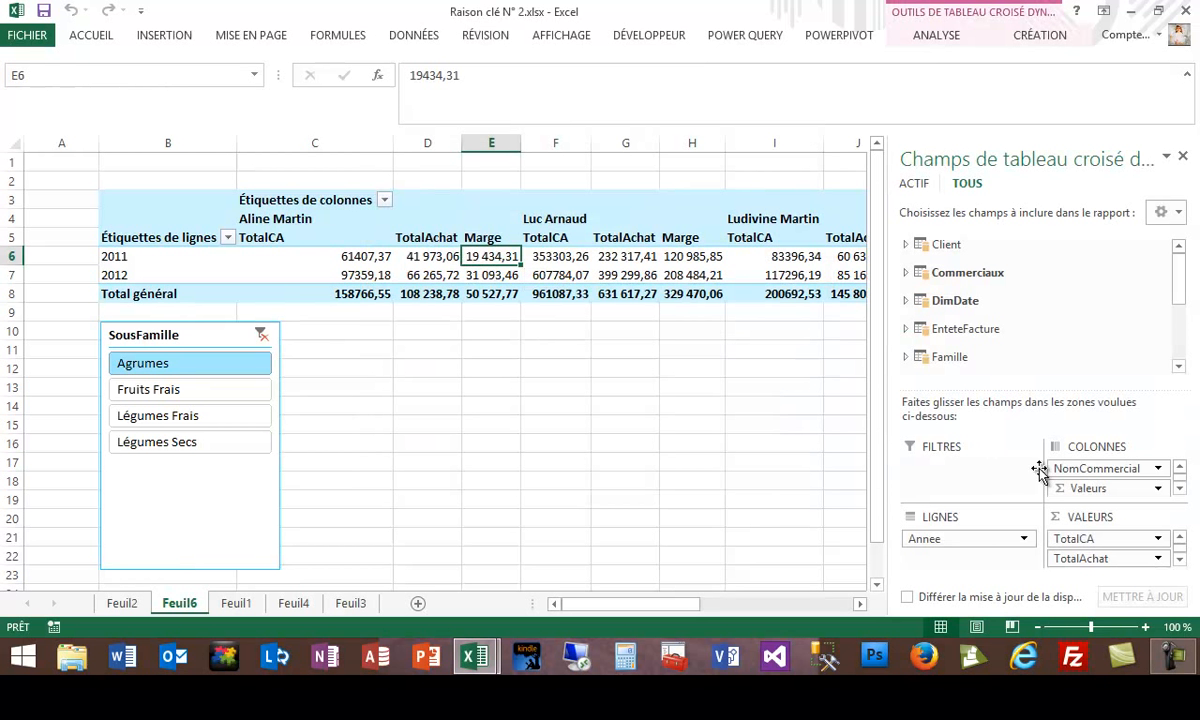
pyautogui.moveTo(1120, 475)
pyautogui.mouseDown()
pyautogui.moveTo(985, 562)
pyautogui.moveTo(960, 560)
pyautogui.moveTo(1099, 467)
pyautogui.mouseUp()
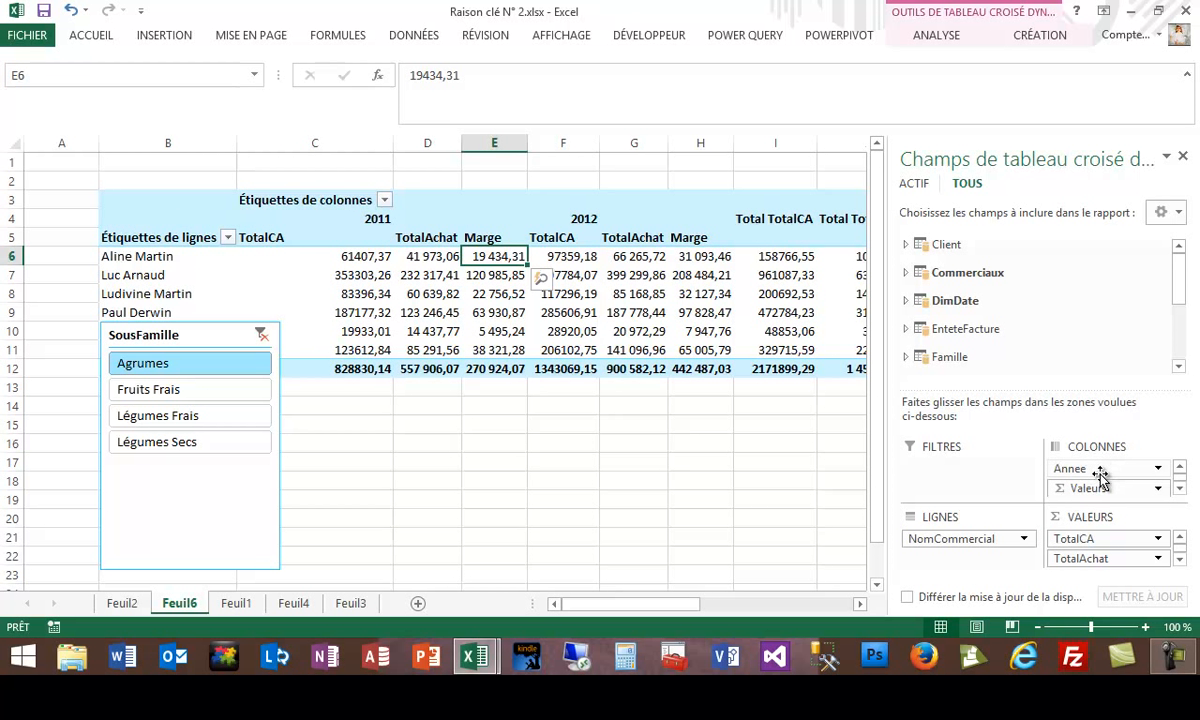
pyautogui.scroll(-2, 1103, 367)
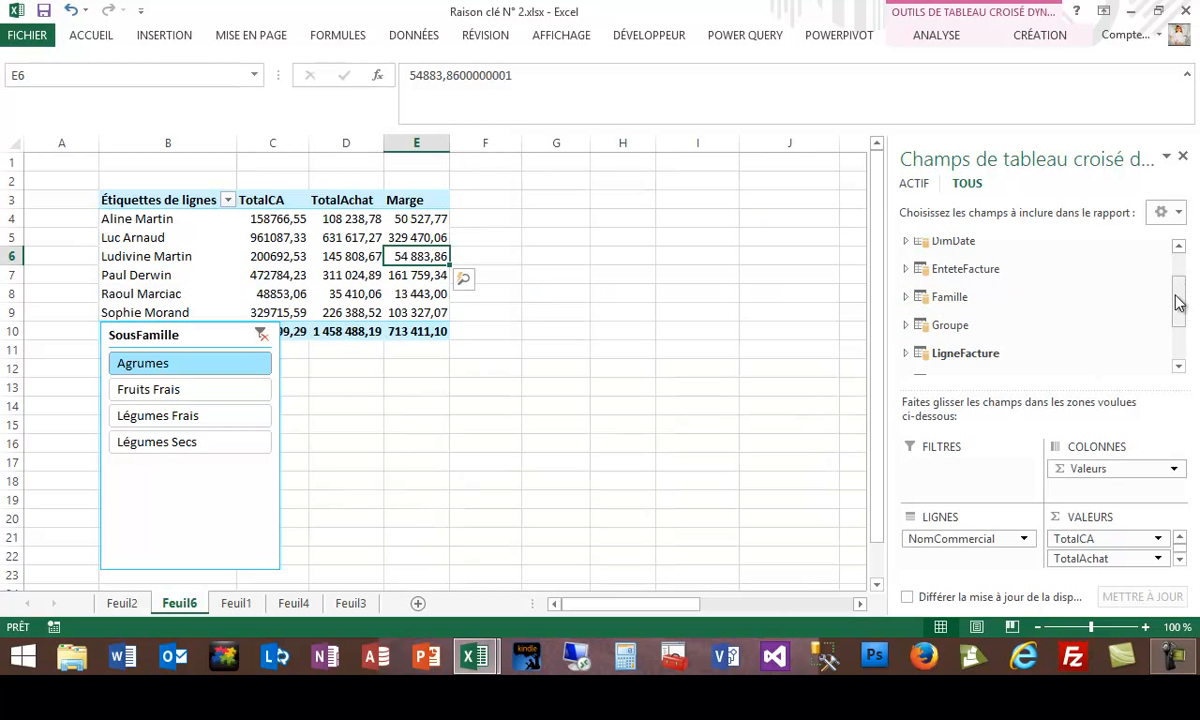
# Insert a slicer for the DimDate table's Annee field and place it side by side with the SousFamille slicer, to the right of the pivot table
pyautogui.scroll(2, 957, 307)
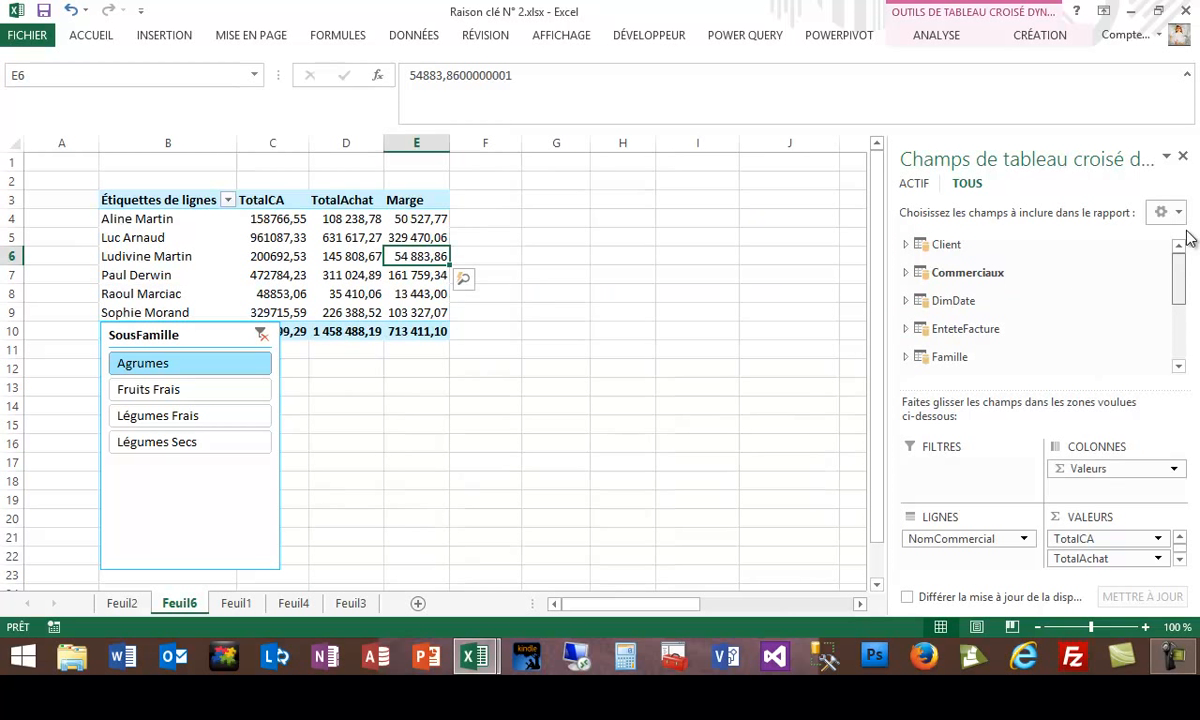
pyautogui.click(957, 303)
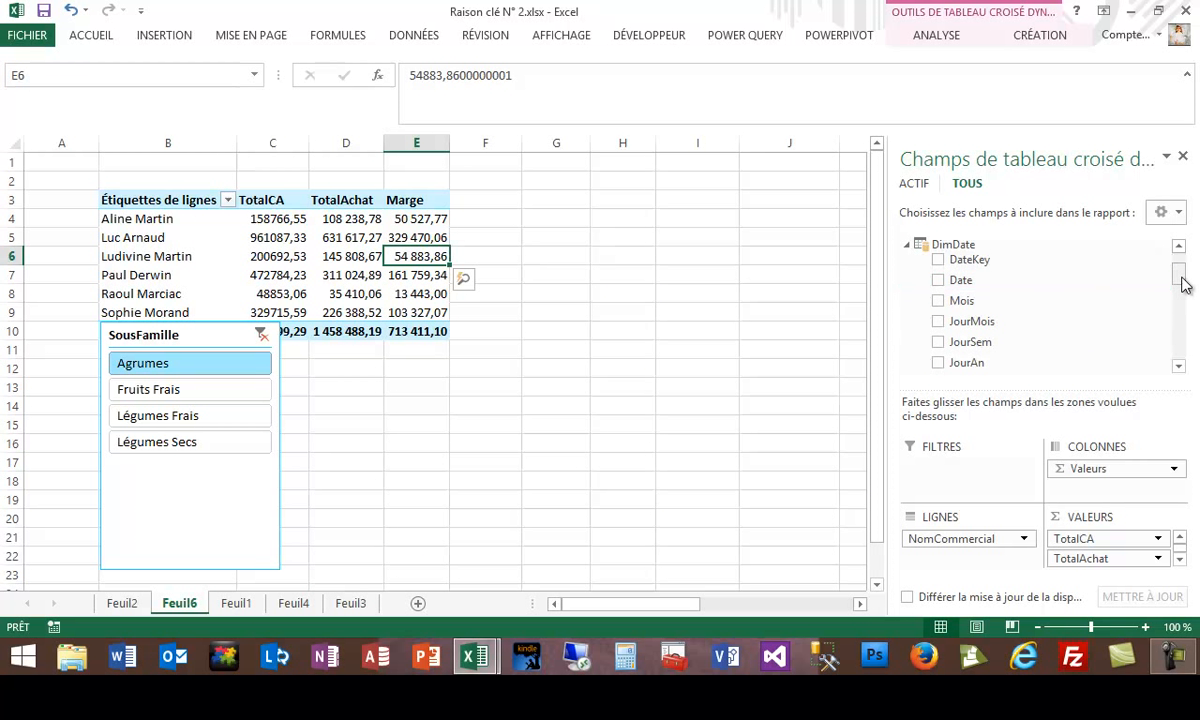
pyautogui.moveTo(1180, 276); pyautogui.dragTo(1186, 297)
pyautogui.rightClick(972, 307)
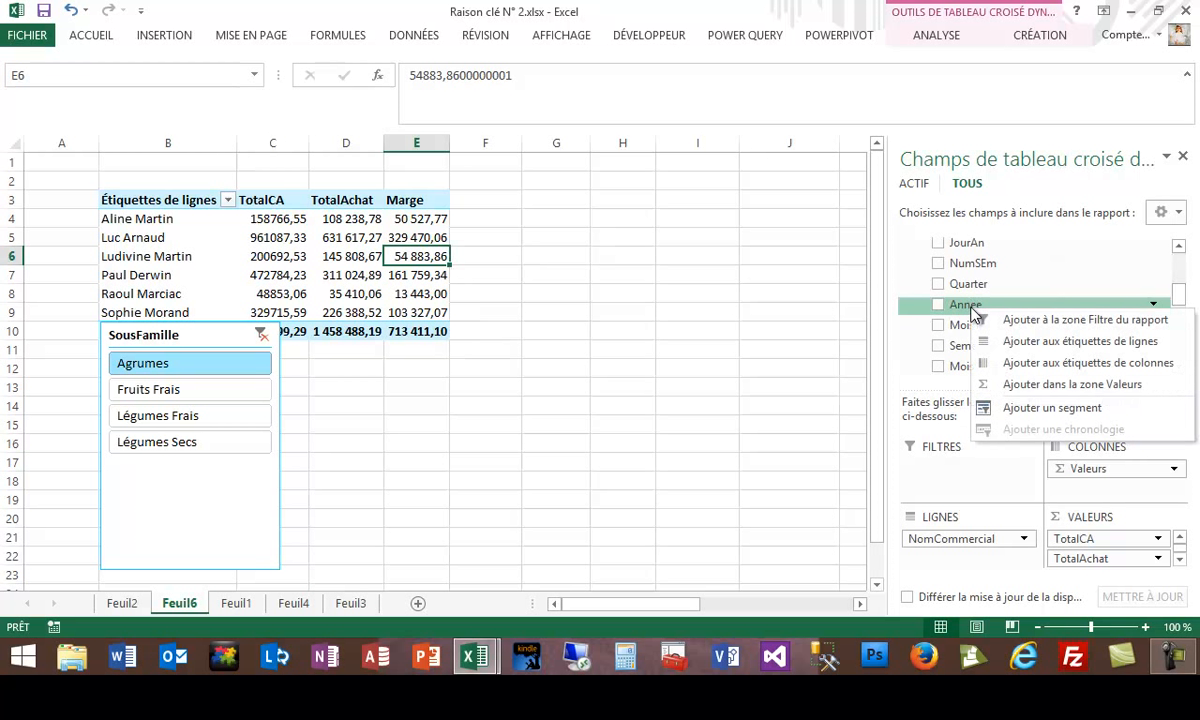
pyautogui.click(985, 408)
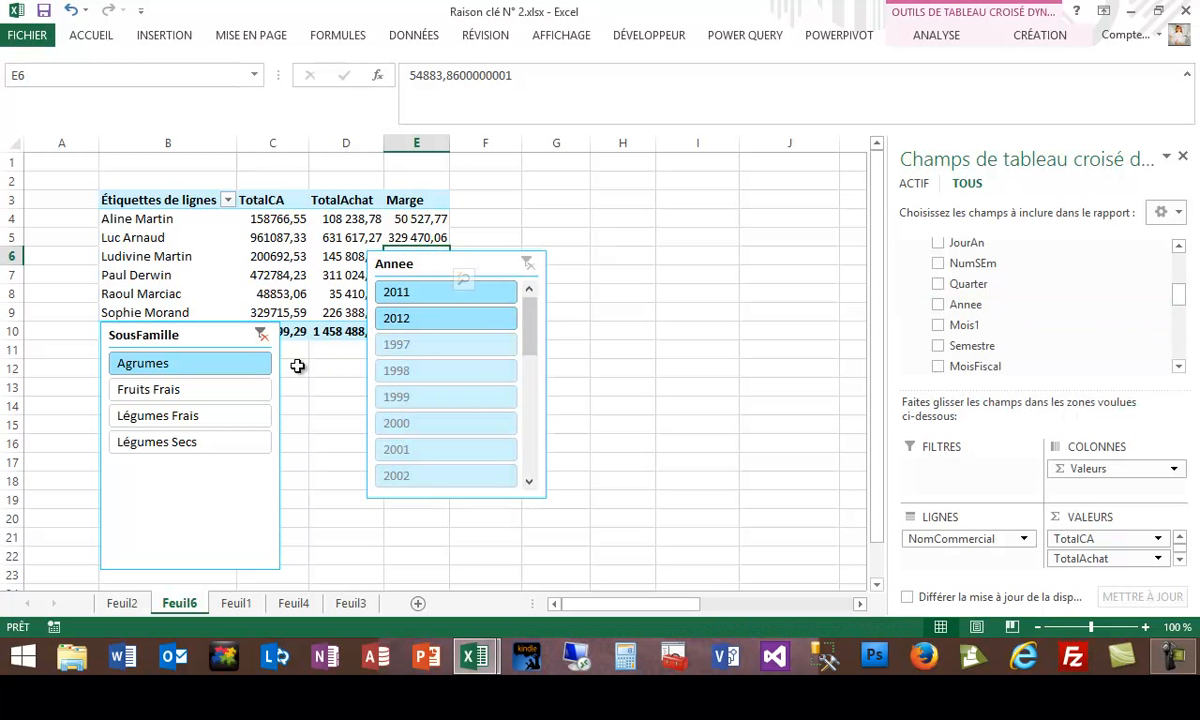
pyautogui.moveTo(484, 253); pyautogui.dragTo(734, 170)
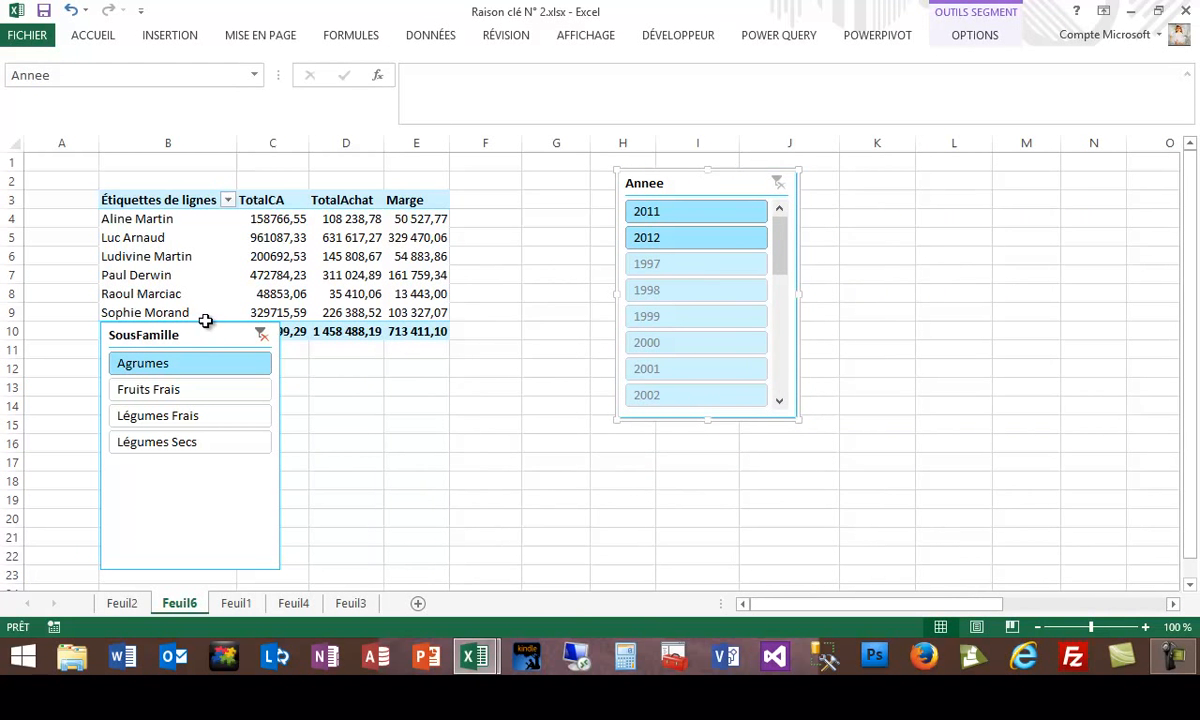
pyautogui.moveTo(206, 325); pyautogui.dragTo(910, 171)
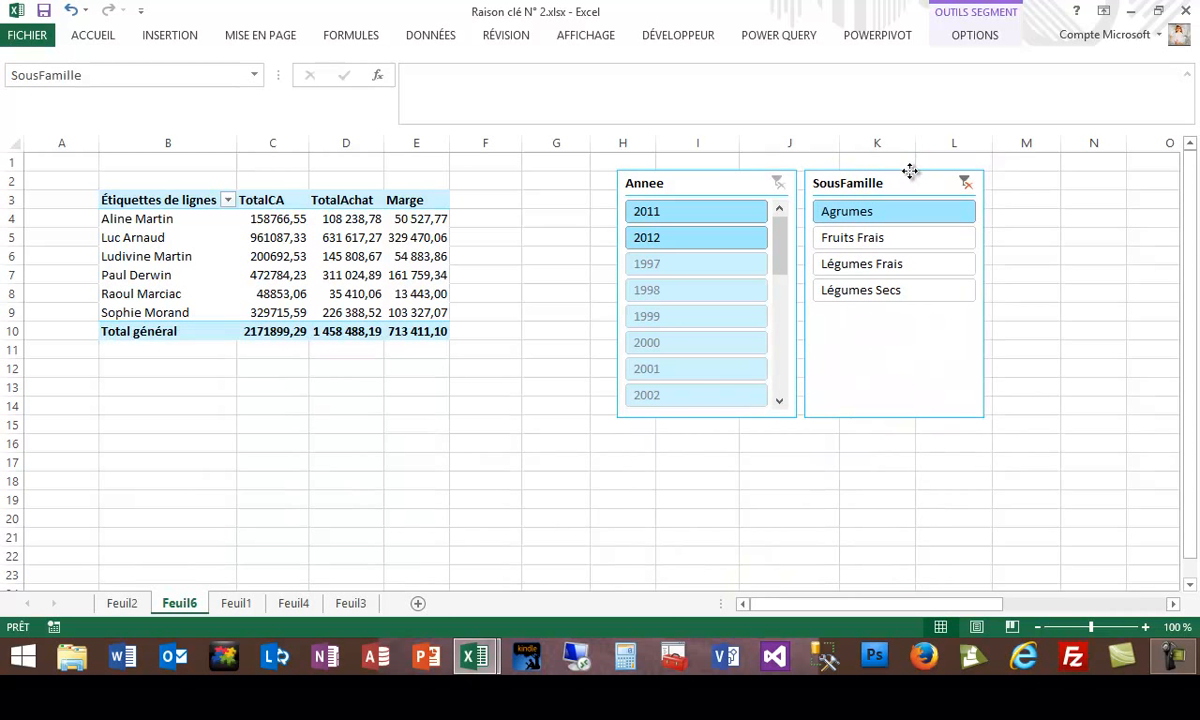
# Filter the pivot table on the year 2012 and the Fruits Frais subfamily using the slicers
pyautogui.click(668, 245)
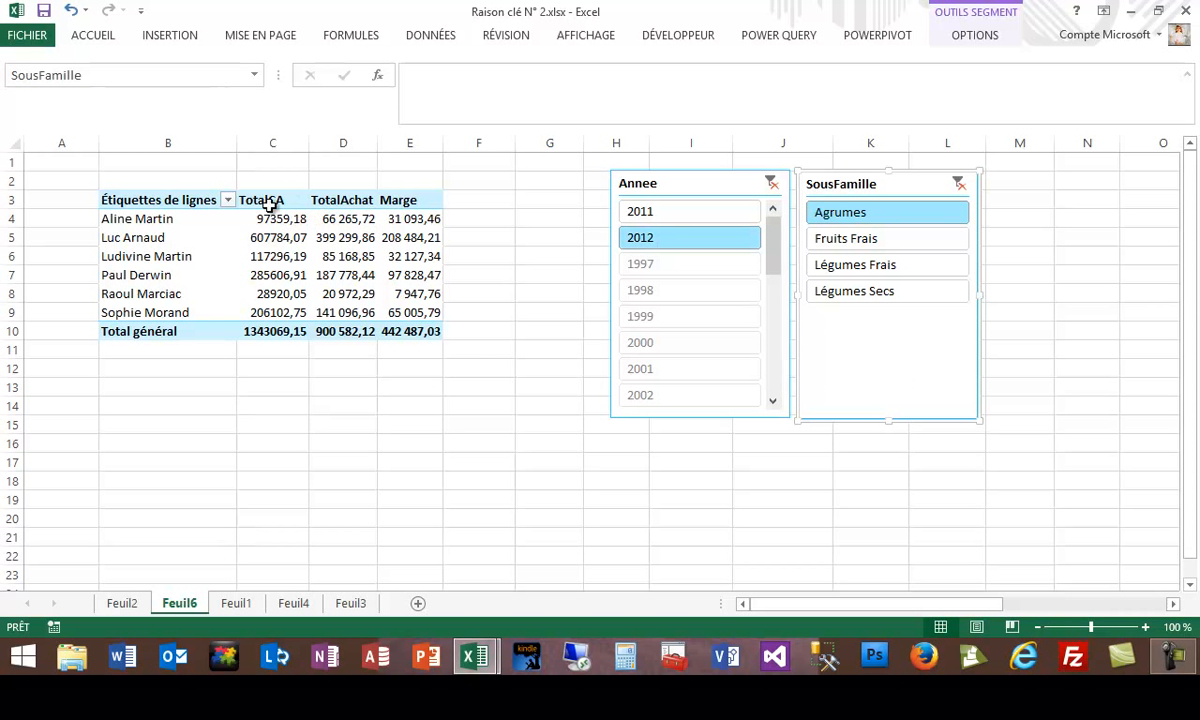
pyautogui.click(332, 274)
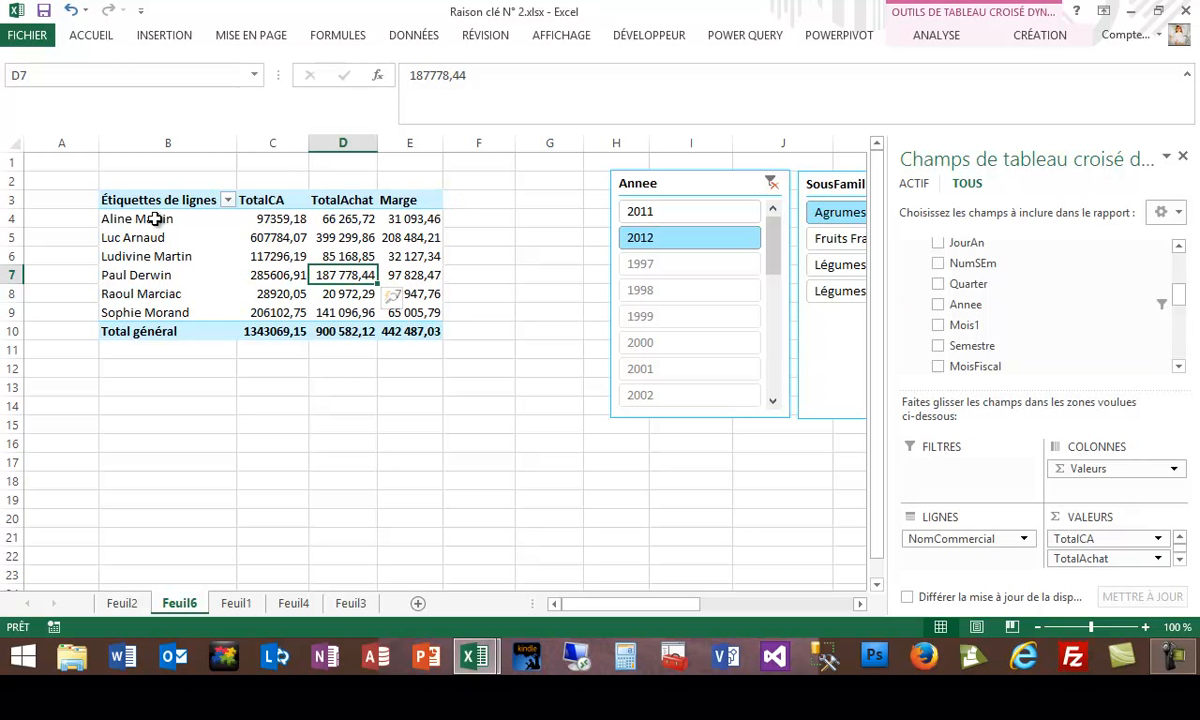
pyautogui.click(847, 240)
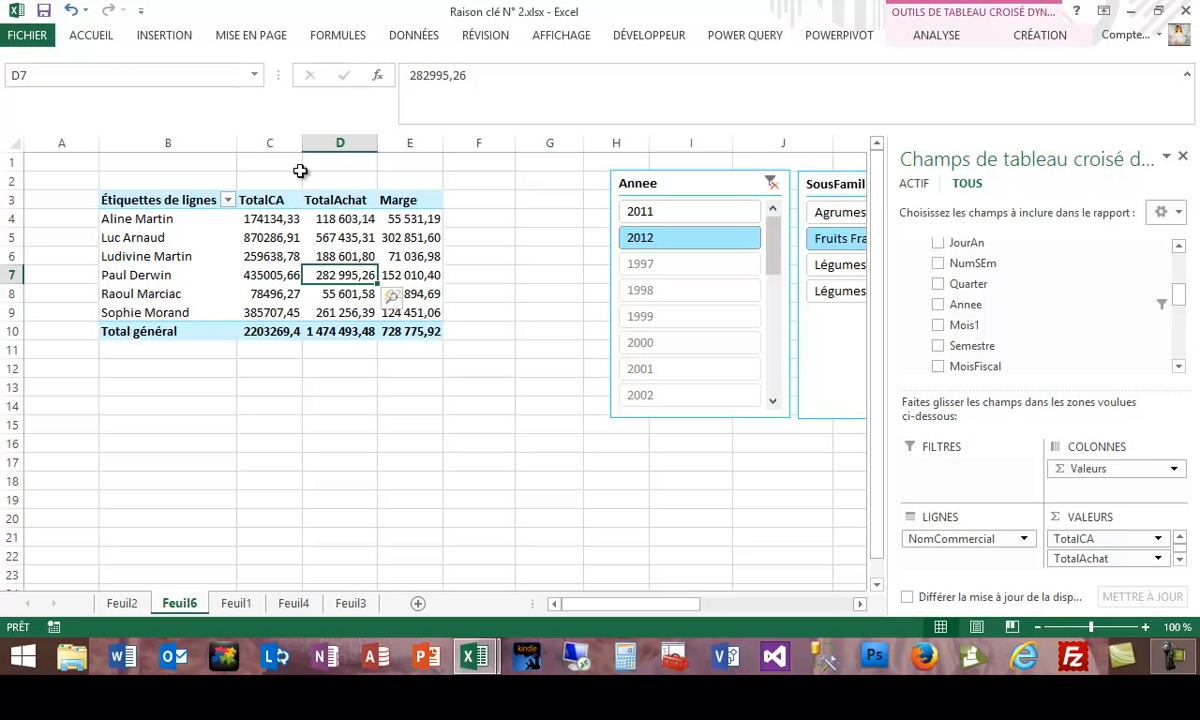
# Start a new calculated field named TotalCAPrec in the LigneFacture table
pyautogui.moveTo(273, 233)
pyautogui.click(840, 36)
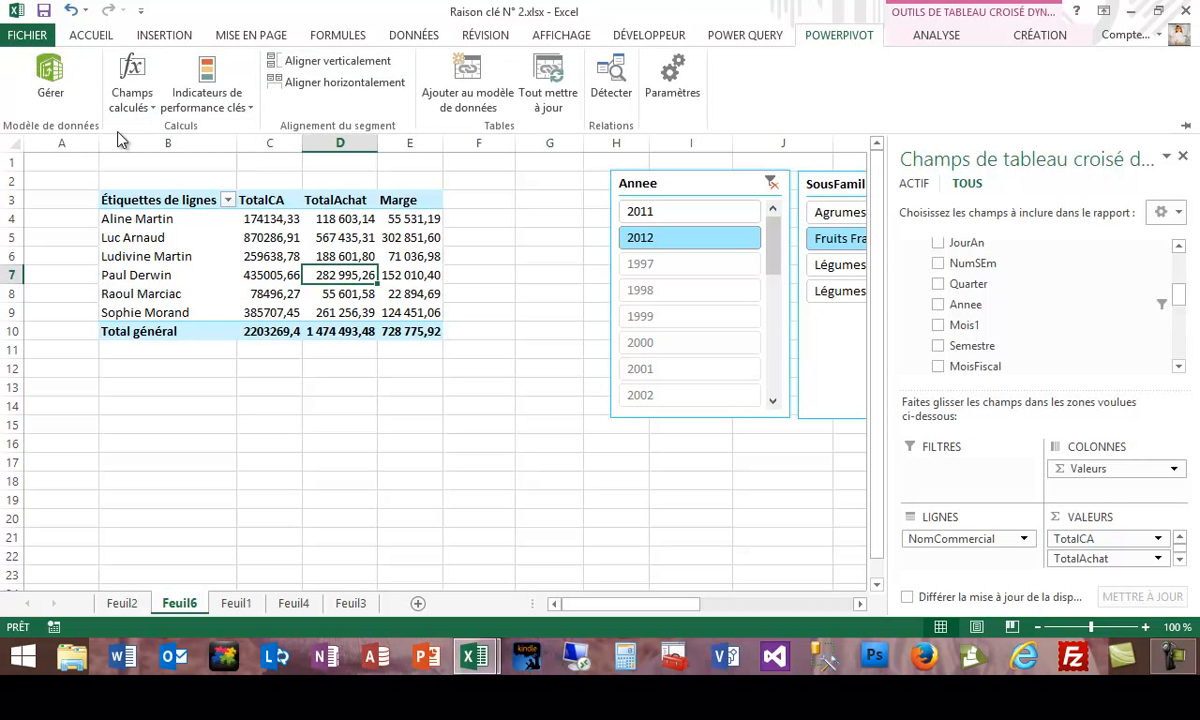
pyautogui.click(131, 104)
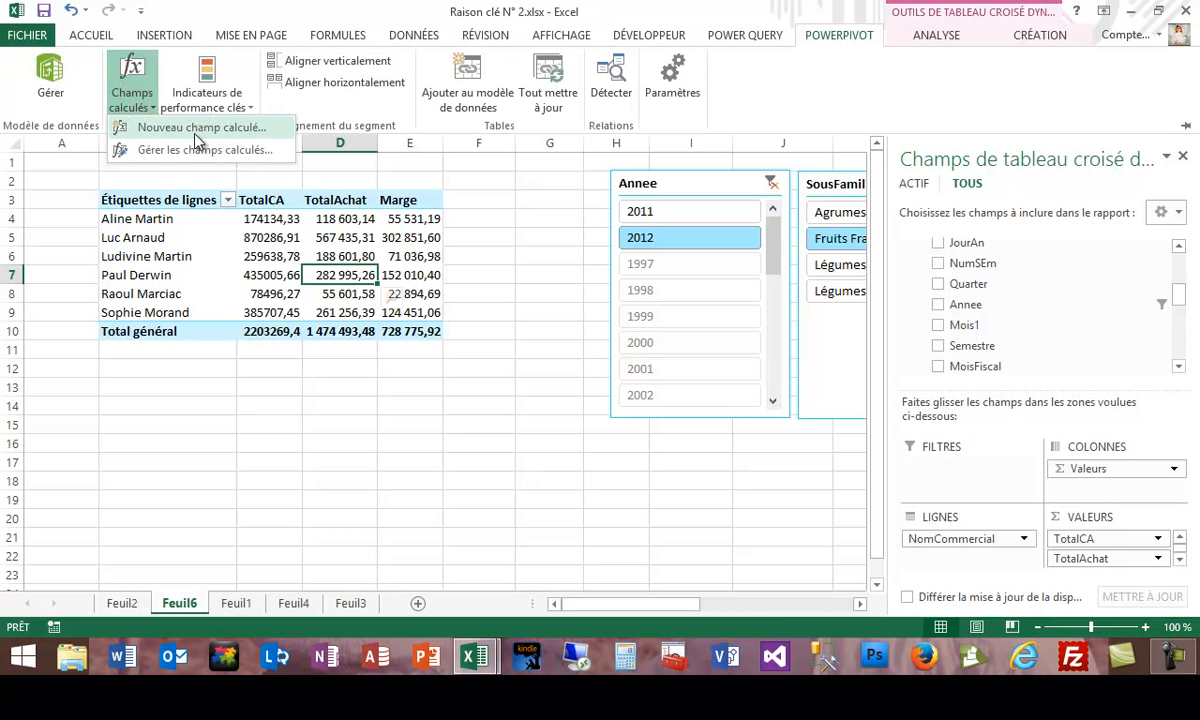
pyautogui.click(155, 149)
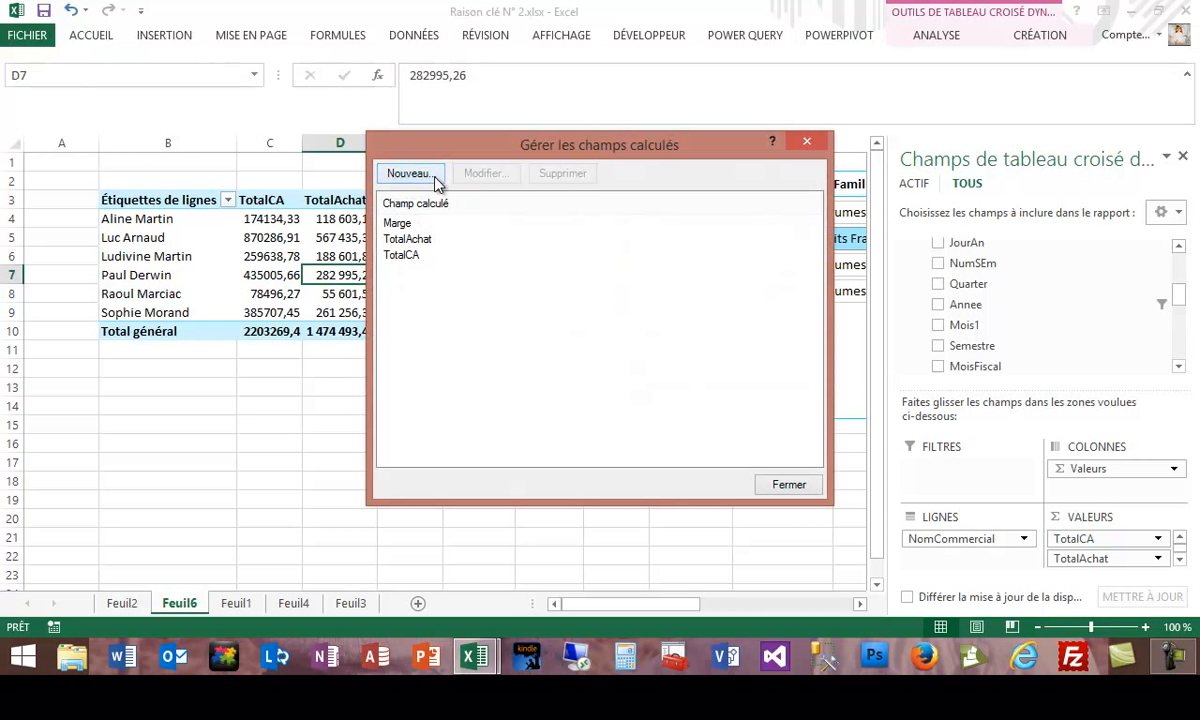
pyautogui.click(419, 175)
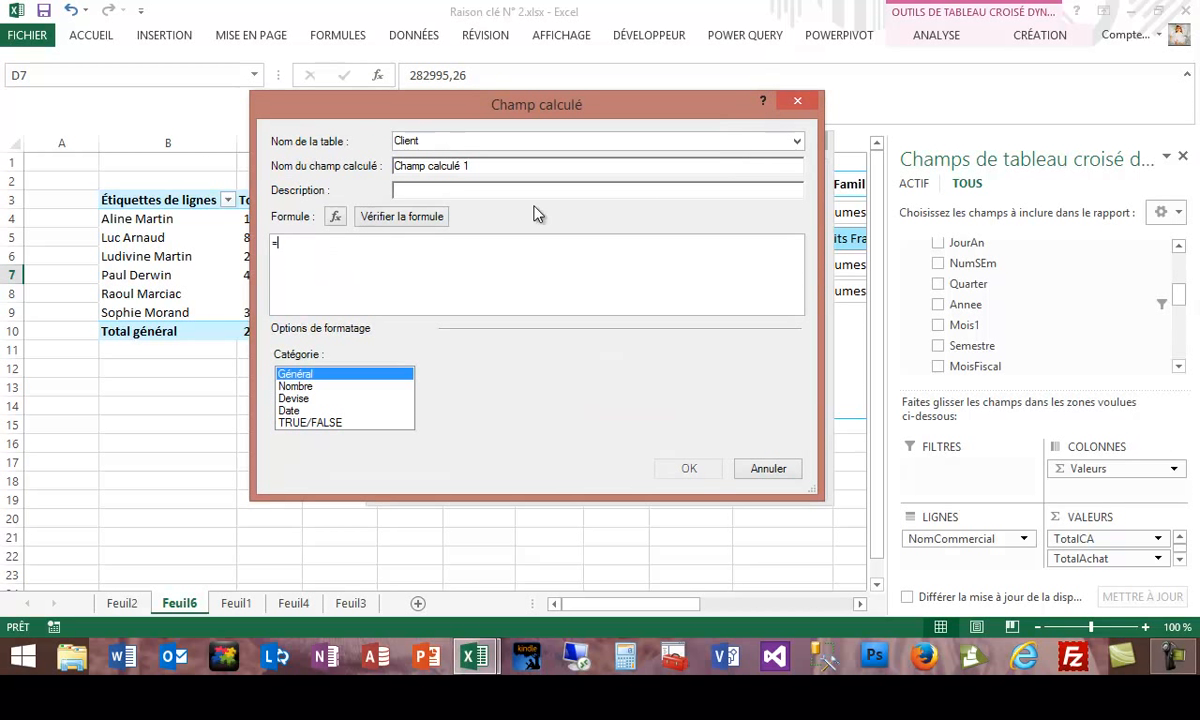
pyautogui.click(796, 142)
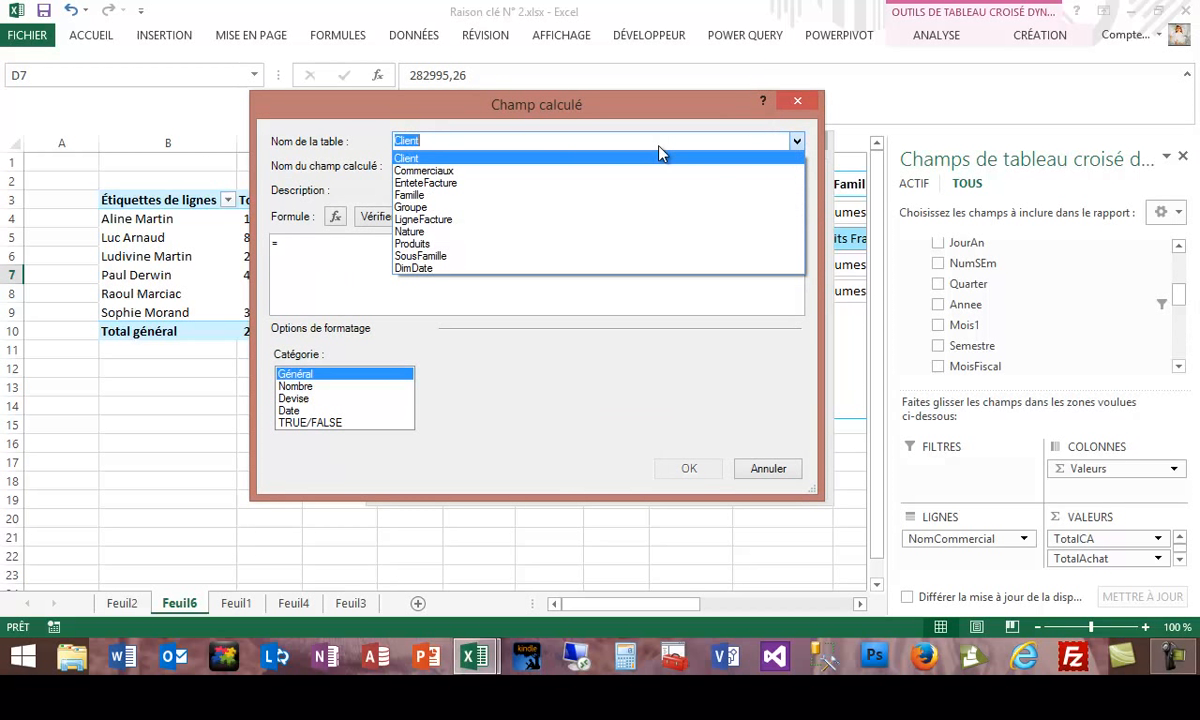
pyautogui.click(475, 224)
pyautogui.moveTo(477, 164); pyautogui.dragTo(343, 163)
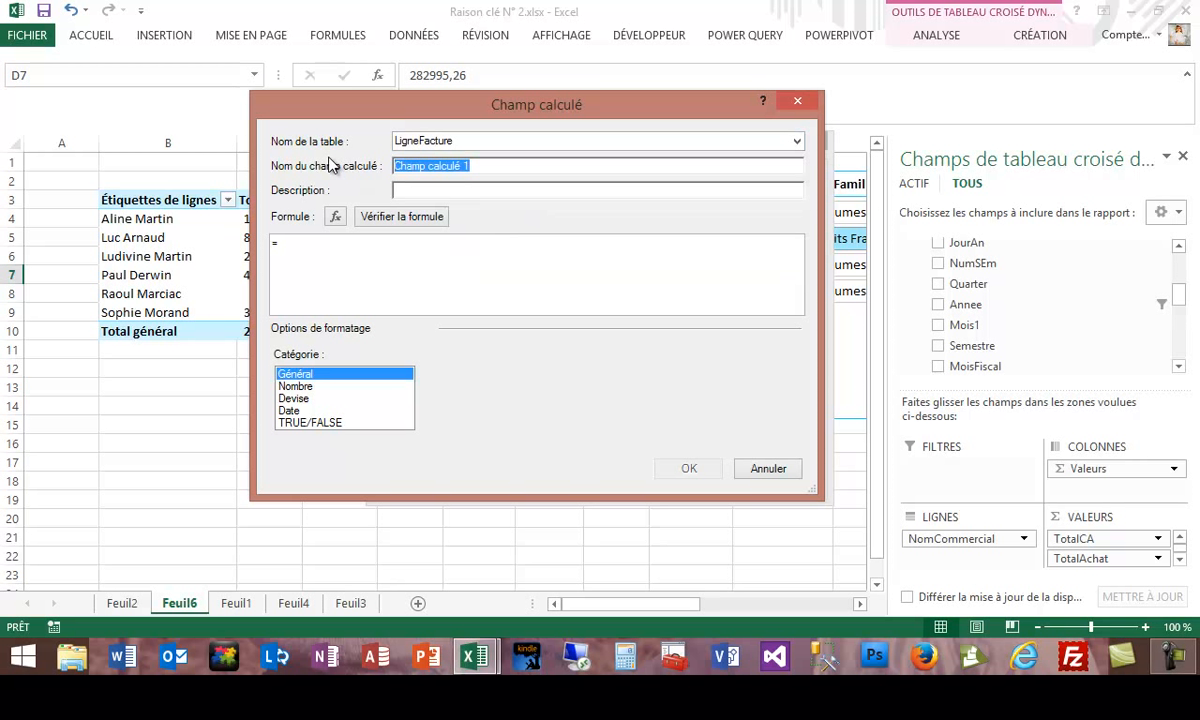
pyautogui.write('TotalCAPrec')
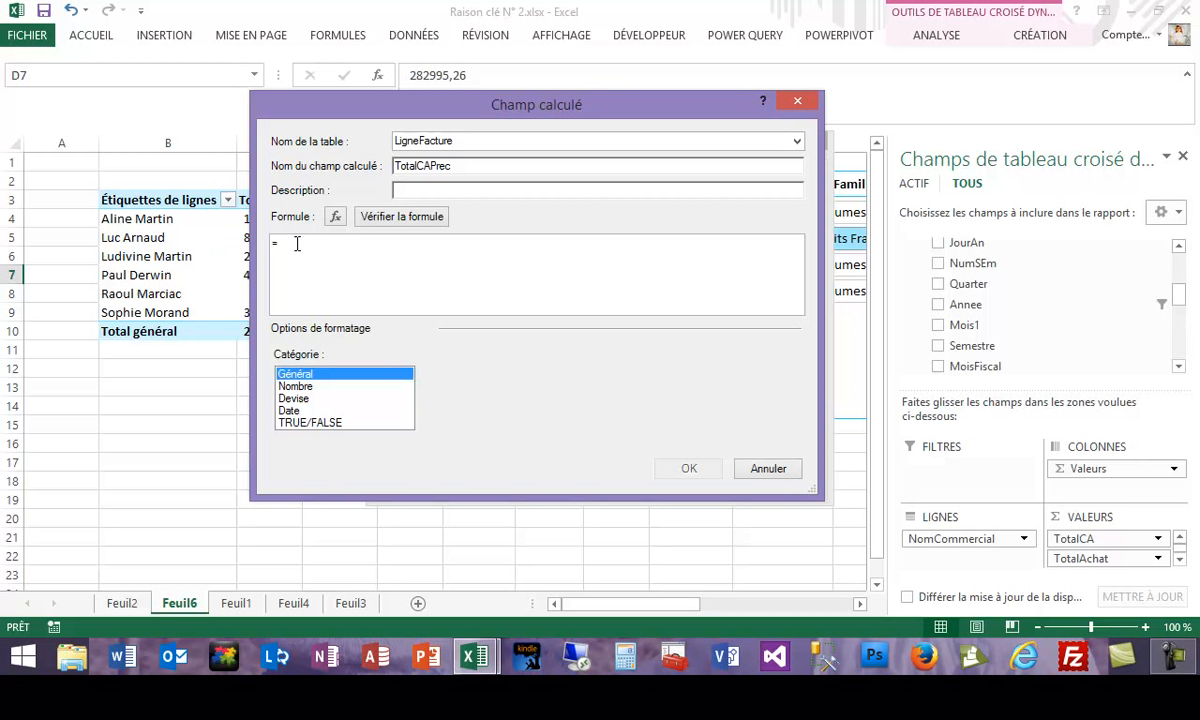
# Begin the TotalCAPrec formula with the calculate function, using the [TotalCA] field as its expression
pyautogui.write('[')
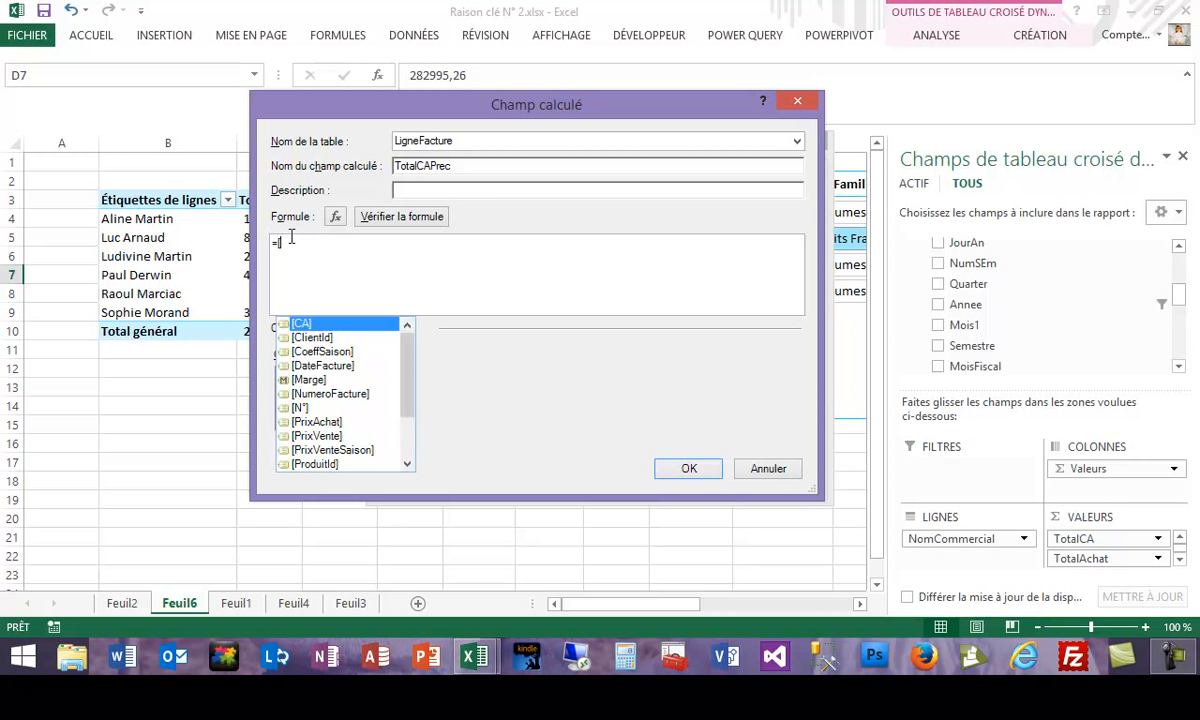
pyautogui.write('Tota')
pyautogui.doubleClick(316, 337)
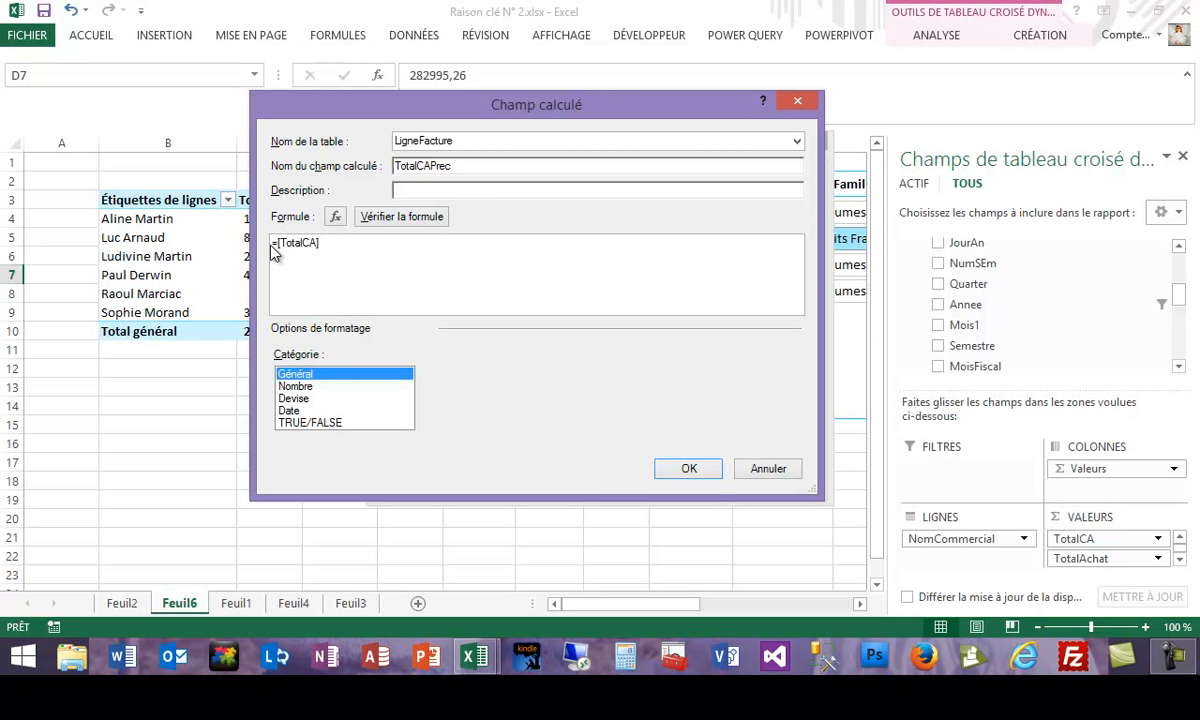
pyautogui.write('calculate')
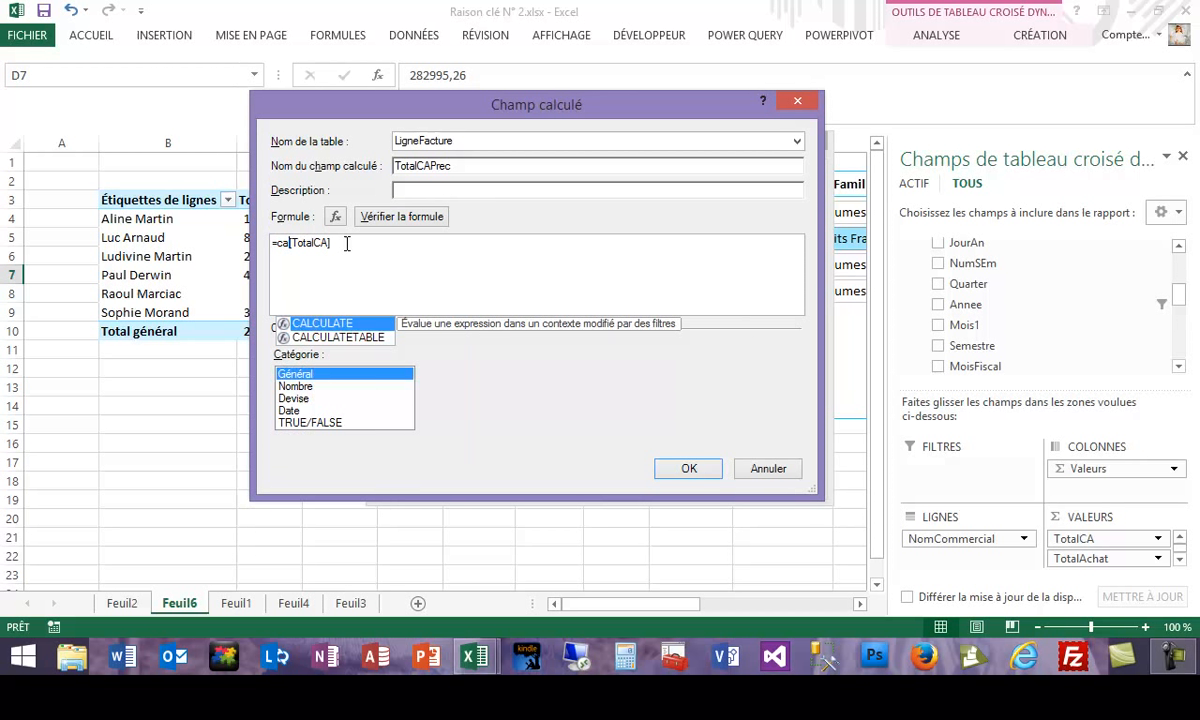
pyautogui.write('(')
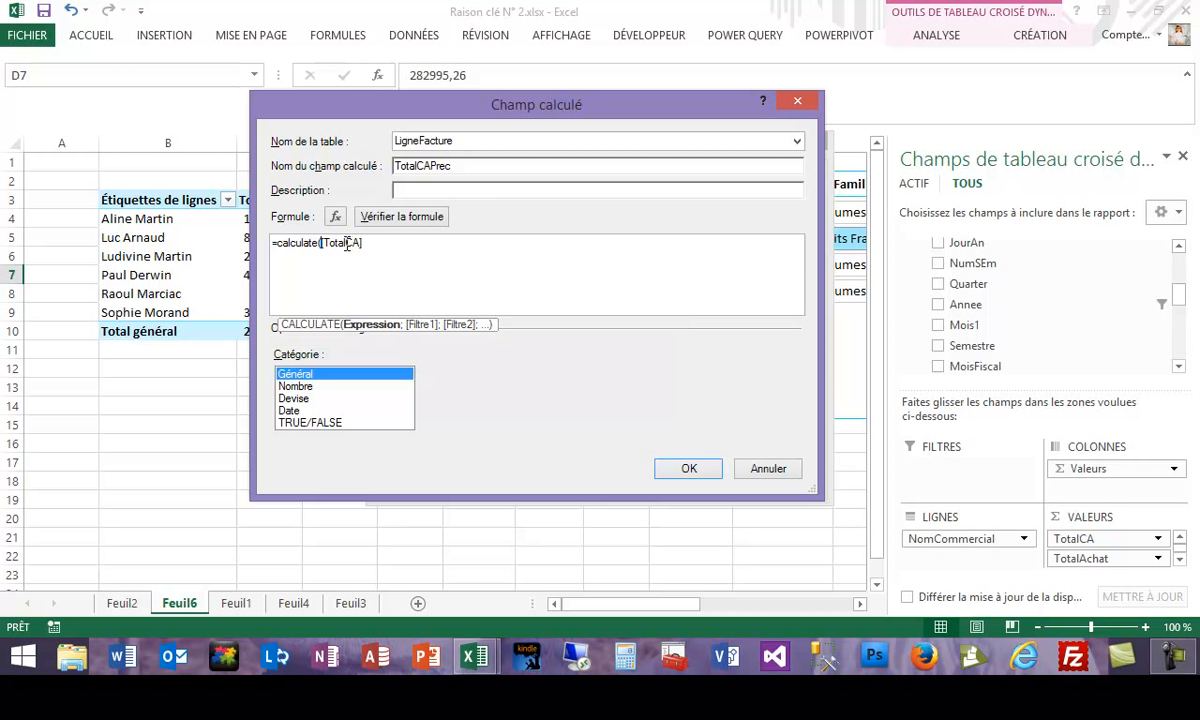
# Complete the formula with the filter SAMEPERIODLASTYEAR(DimDate[Date]), close the parentheses and verify the formula
pyautogui.click(370, 239)
pyautogui.write(';same')
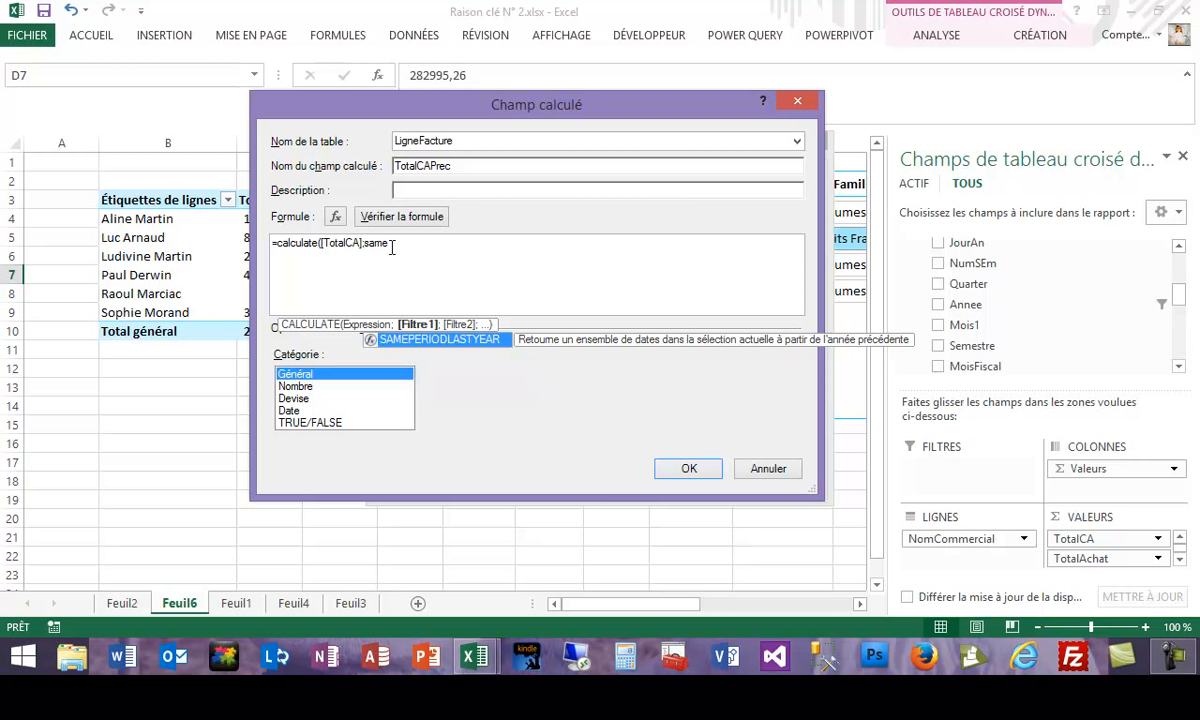
pyautogui.doubleClick(430, 339)
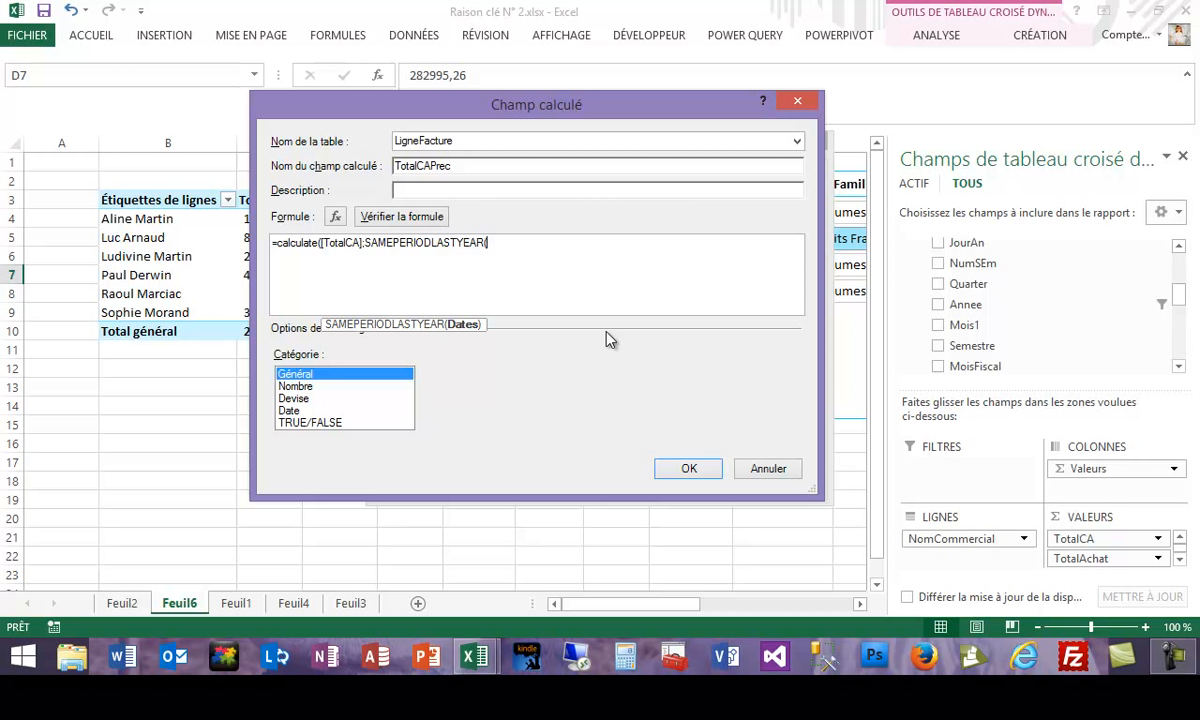
pyautogui.write('l')
pyautogui.press('BackSpace')
pyautogui.write('dim')
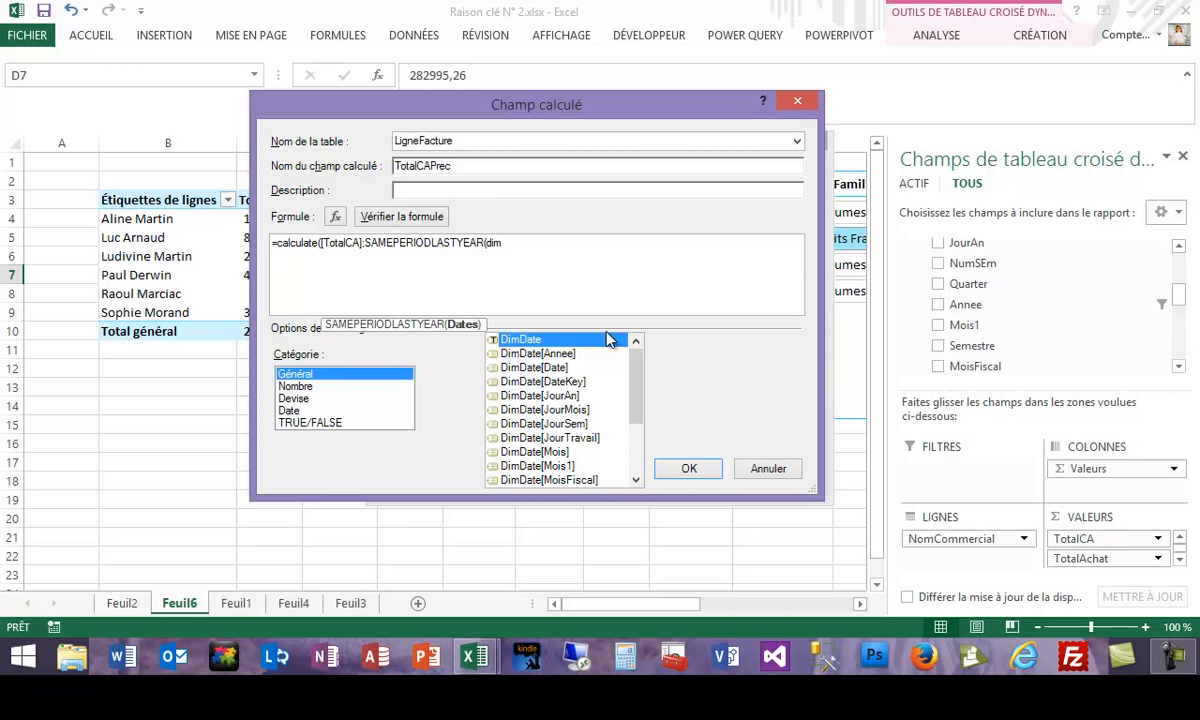
pyautogui.doubleClick(535, 367)
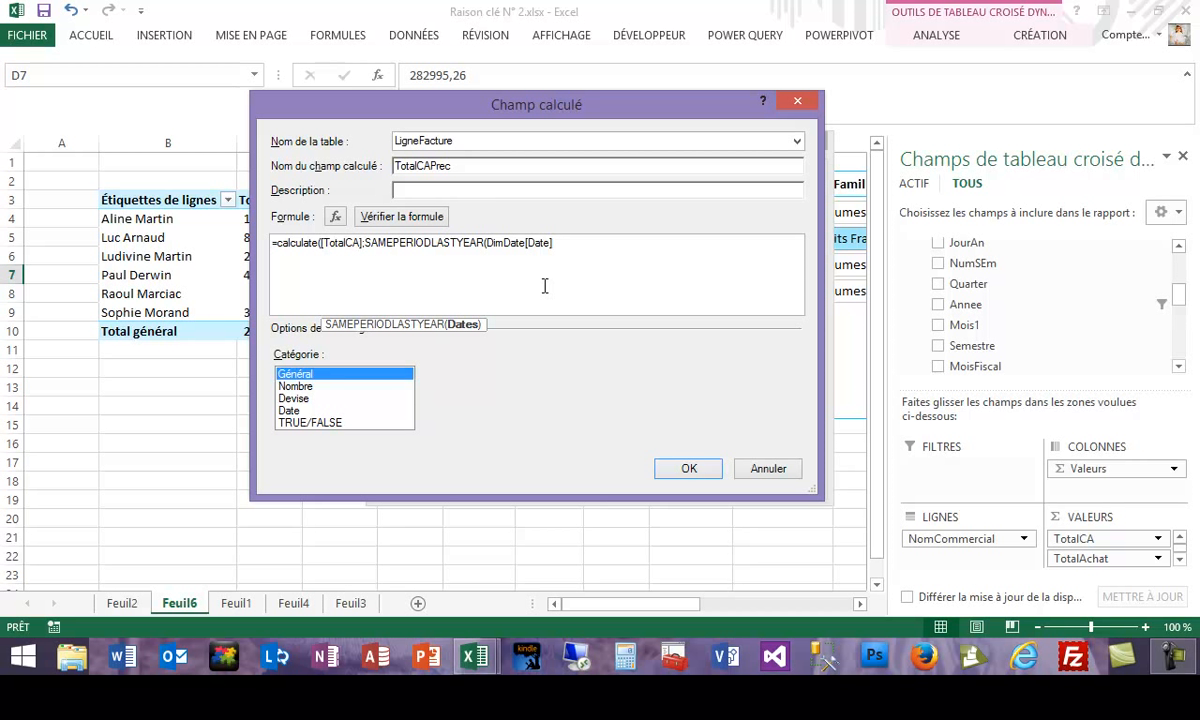
pyautogui.write(')))')
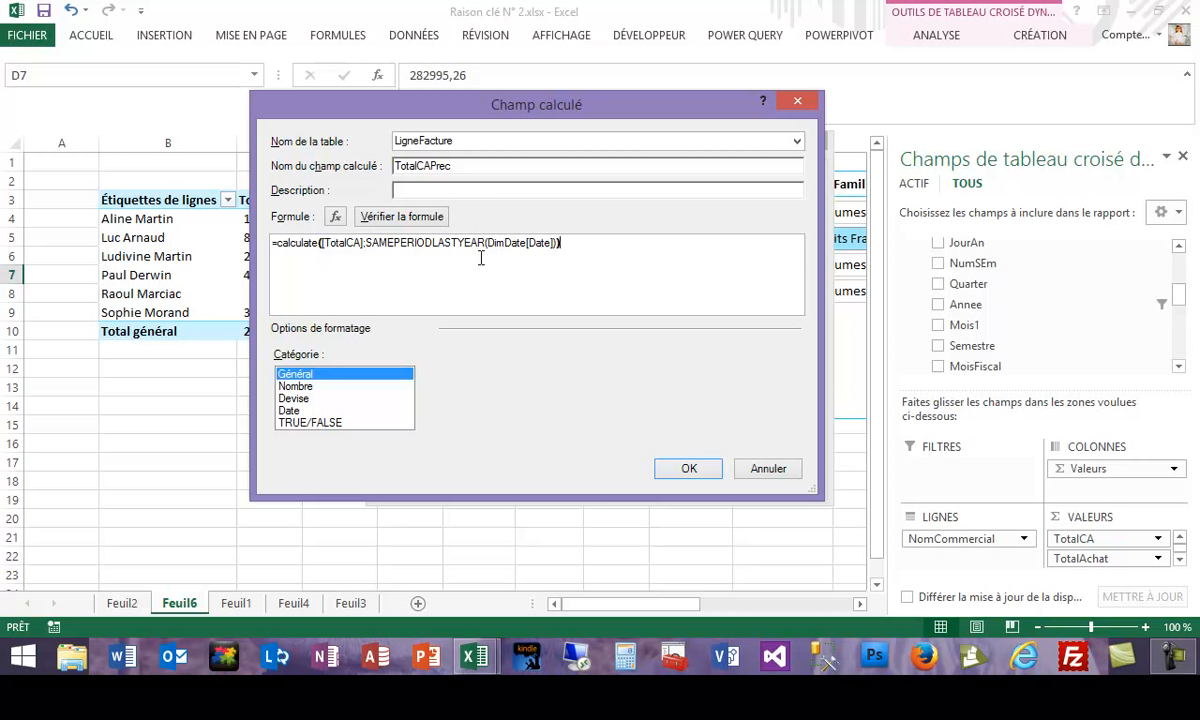
pyautogui.click(410, 219)
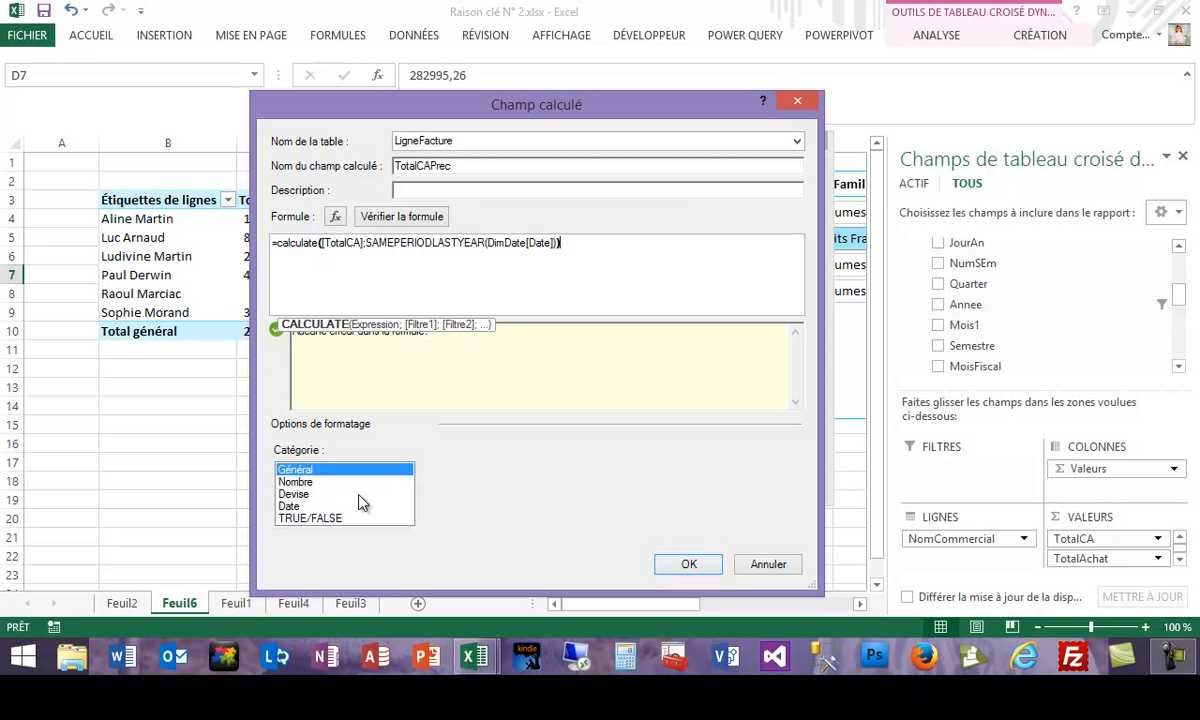
# Format TotalCAPrec as Nombre with a thousands separator, save the field and close the calculated field manager
pyautogui.click(299, 483)
pyautogui.click(436, 518)
pyautogui.click(690, 565)
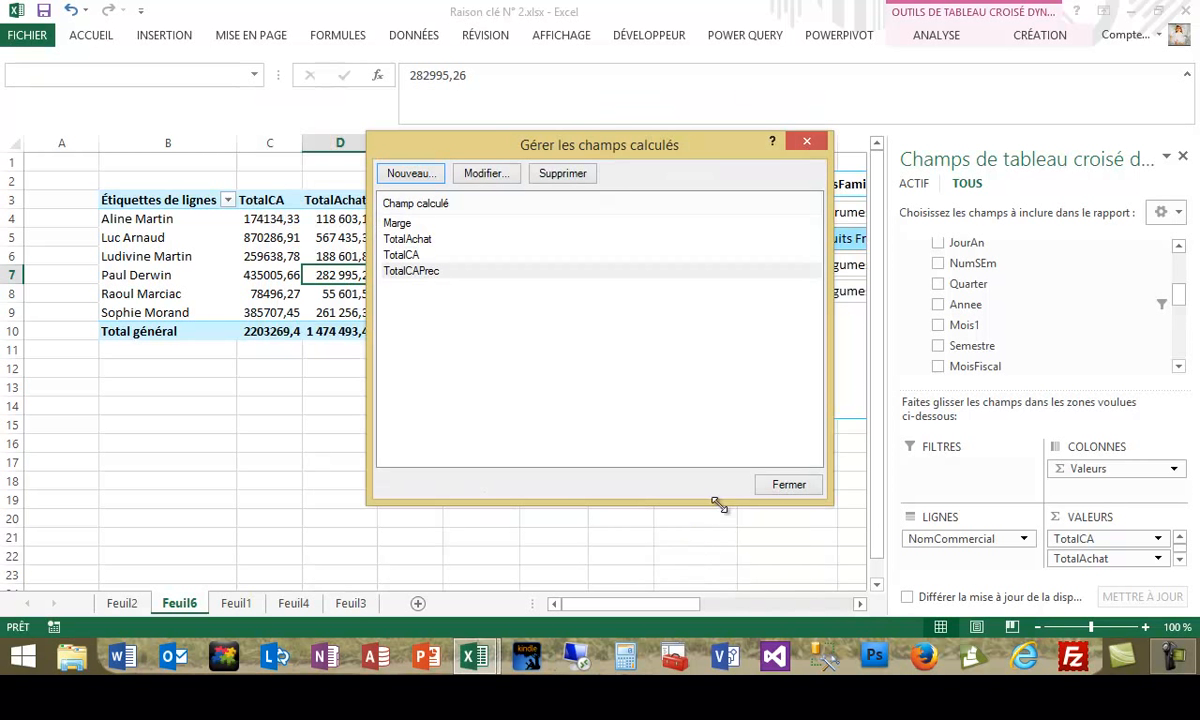
pyautogui.click(800, 487)
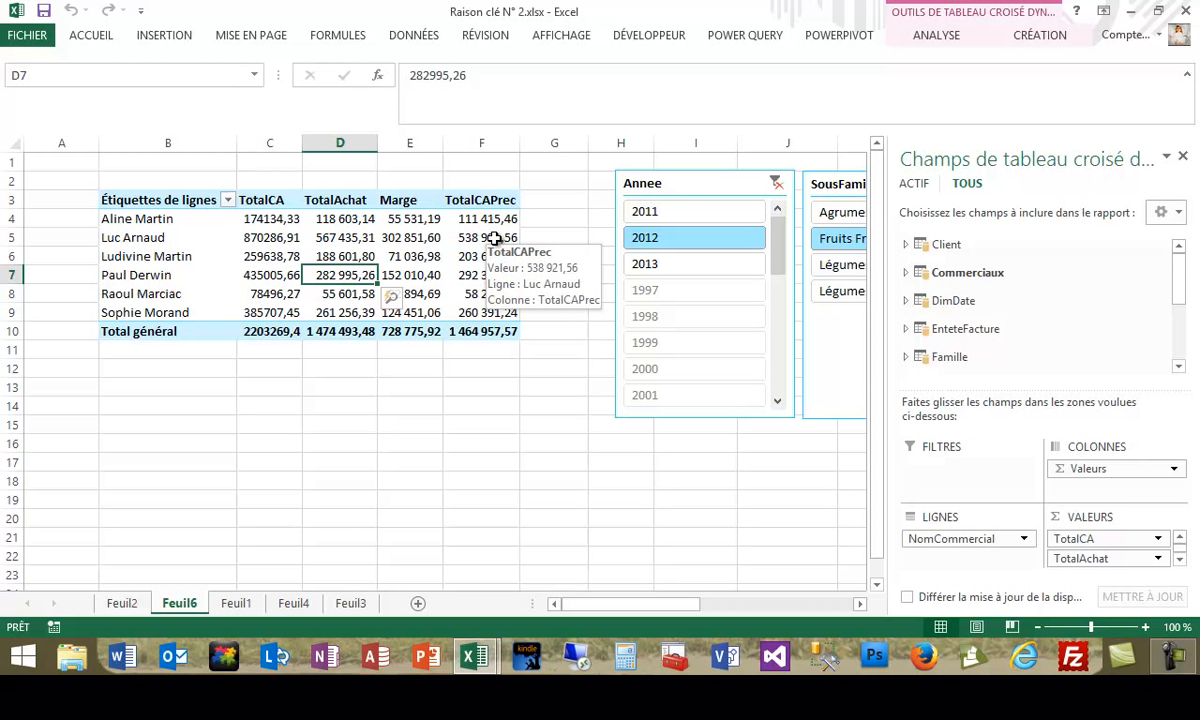
# Compare TotalCA and TotalCAPrec for 2011, 2012 and 2013 with the Annee slicer, ending on 2012
pyautogui.click(674, 218)
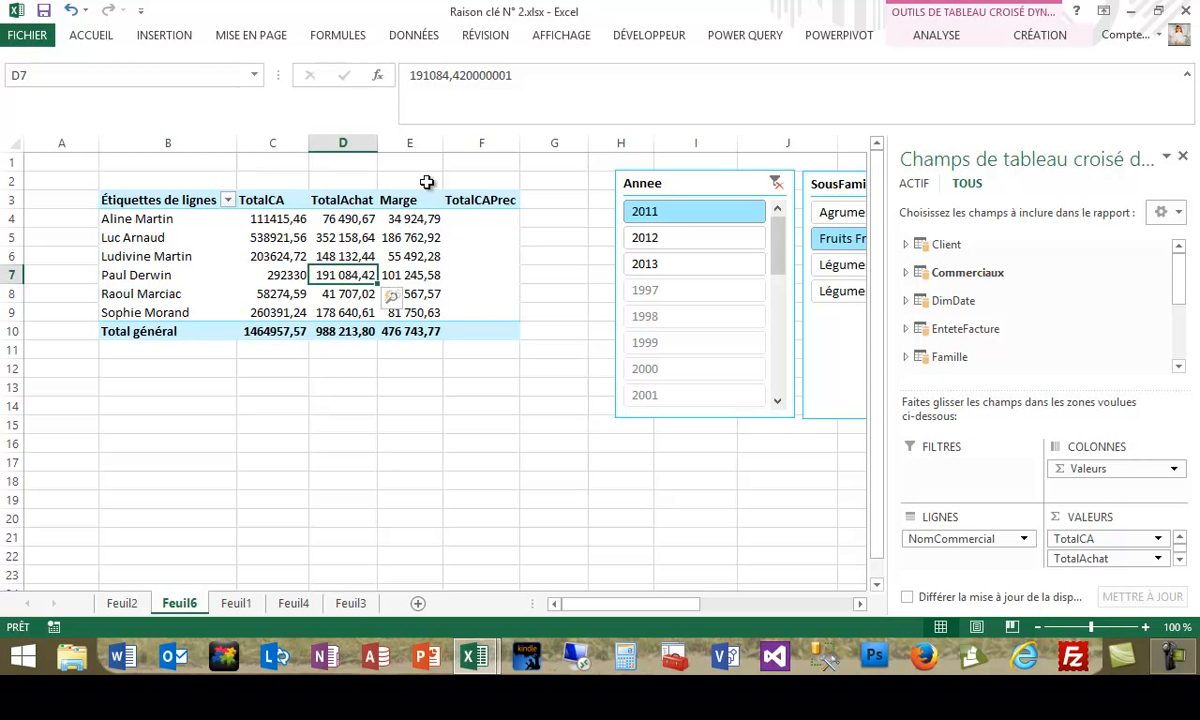
pyautogui.click(666, 240)
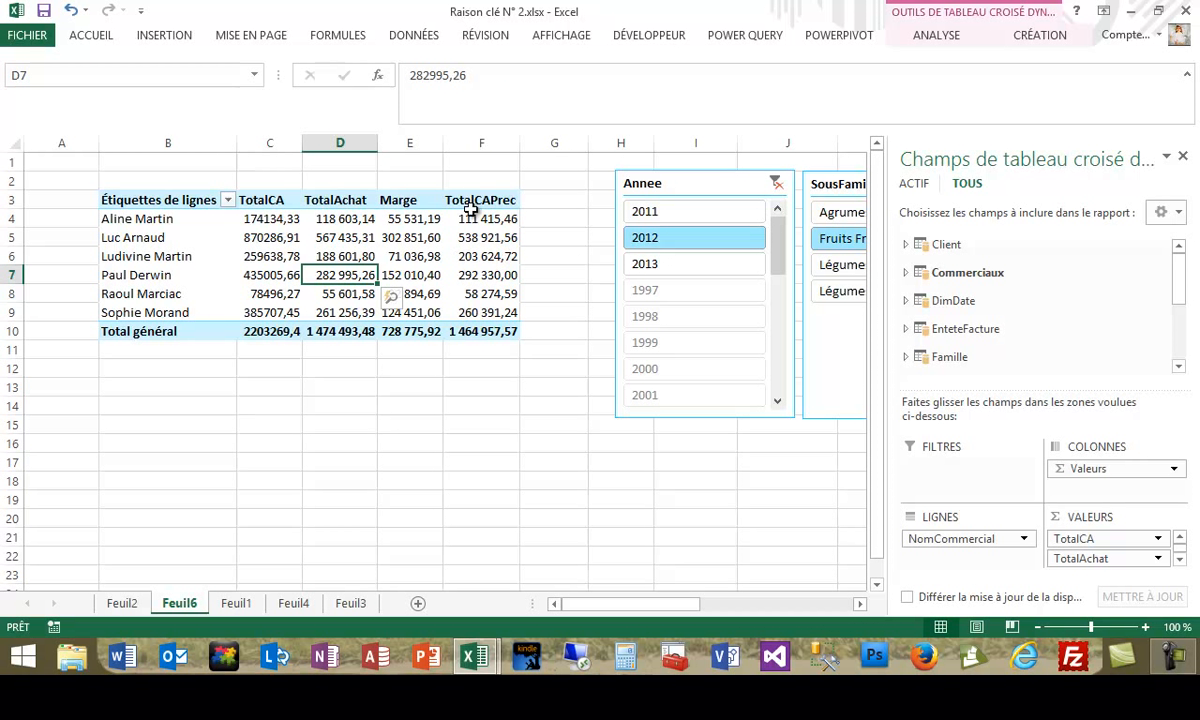
pyautogui.click(640, 264)
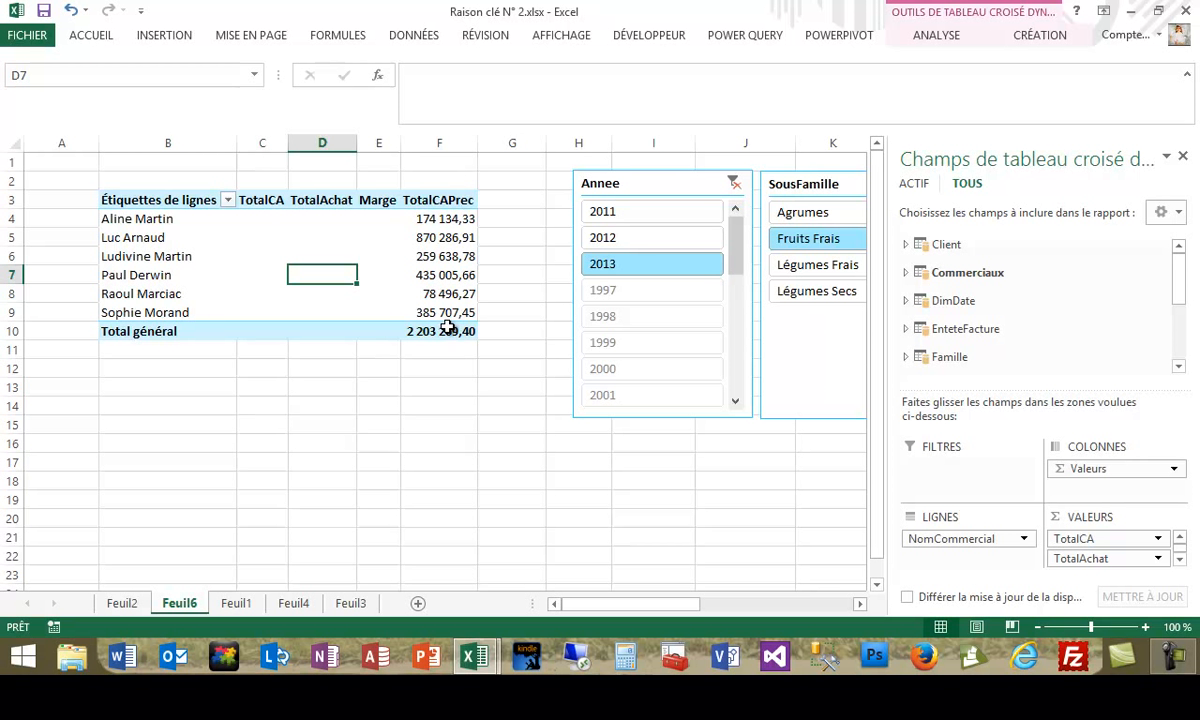
pyautogui.click(688, 237)
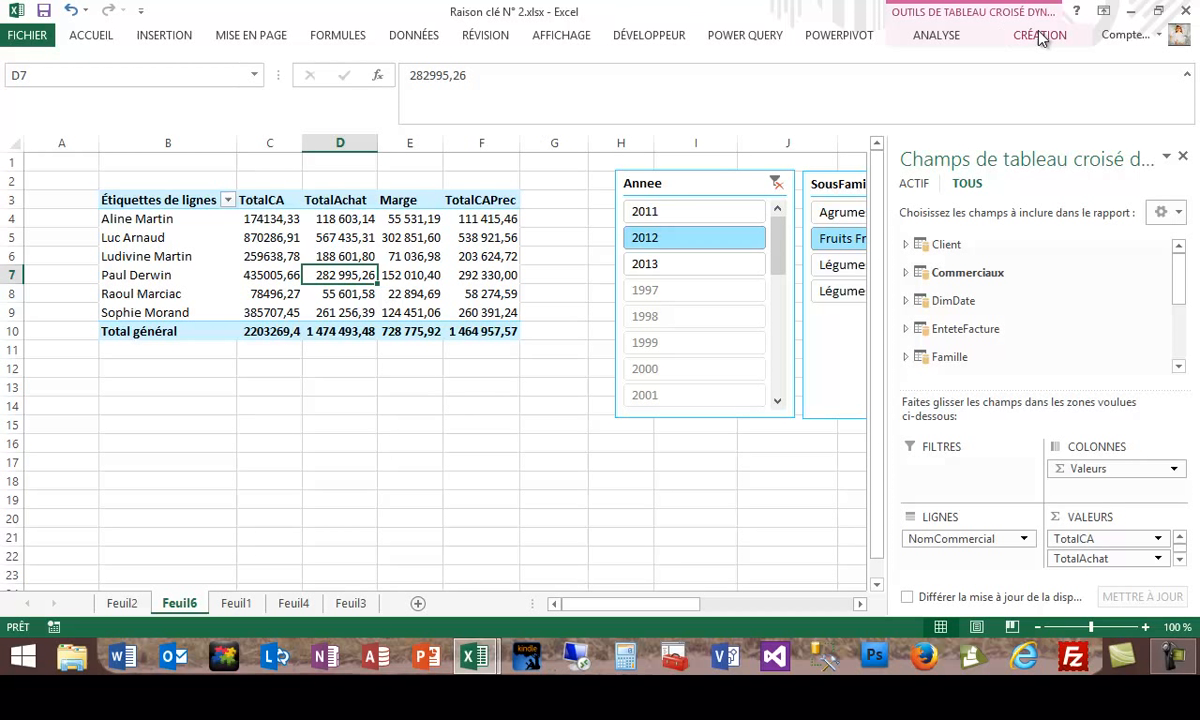
# Start another calculated field from the calculated field manager and assign it to the LigneFacture table
pyautogui.click(840, 38)
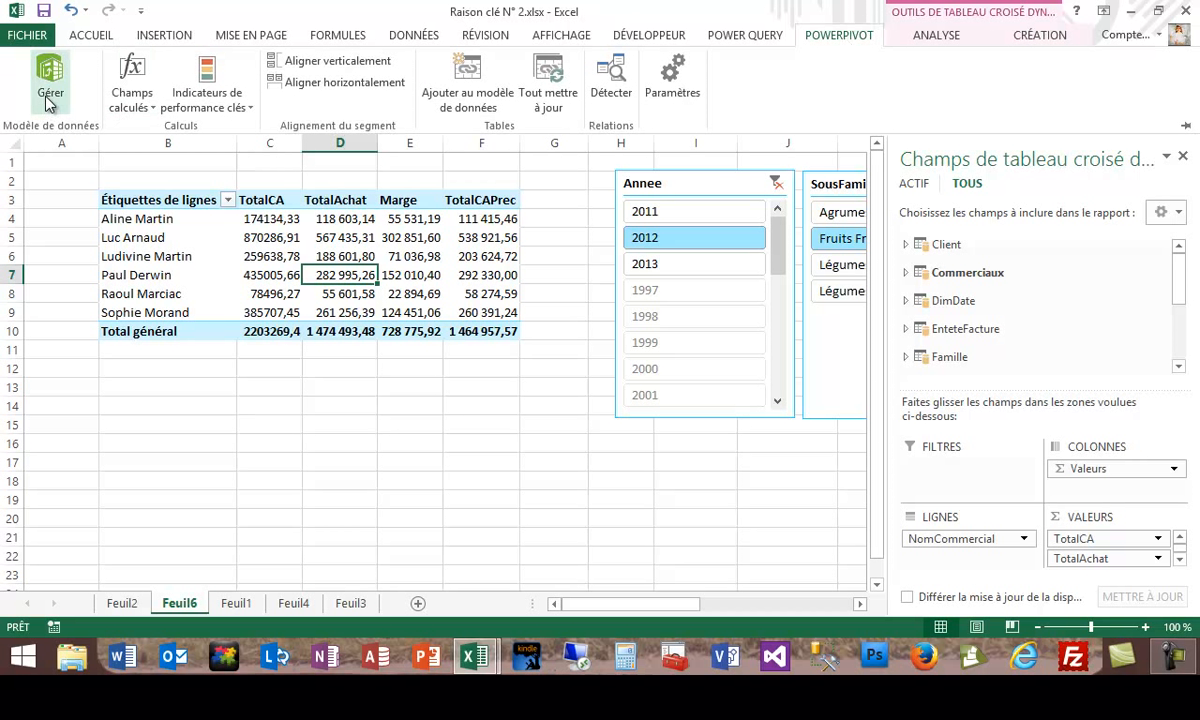
pyautogui.click(133, 95)
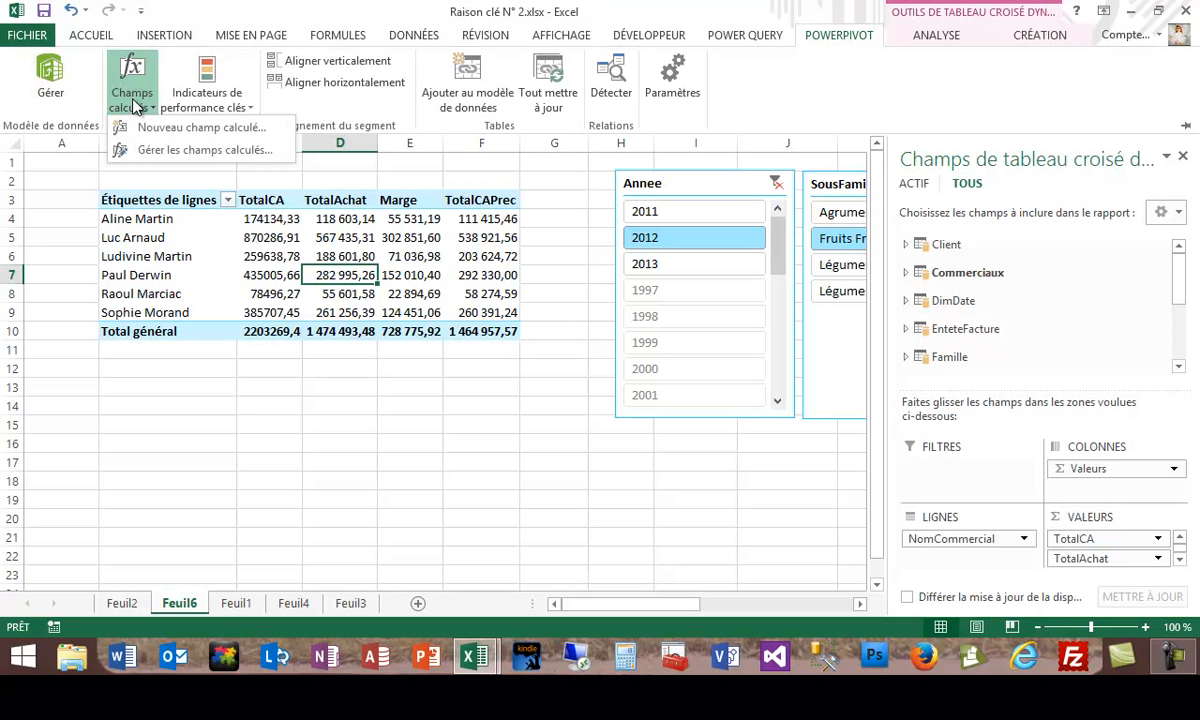
pyautogui.click(160, 150)
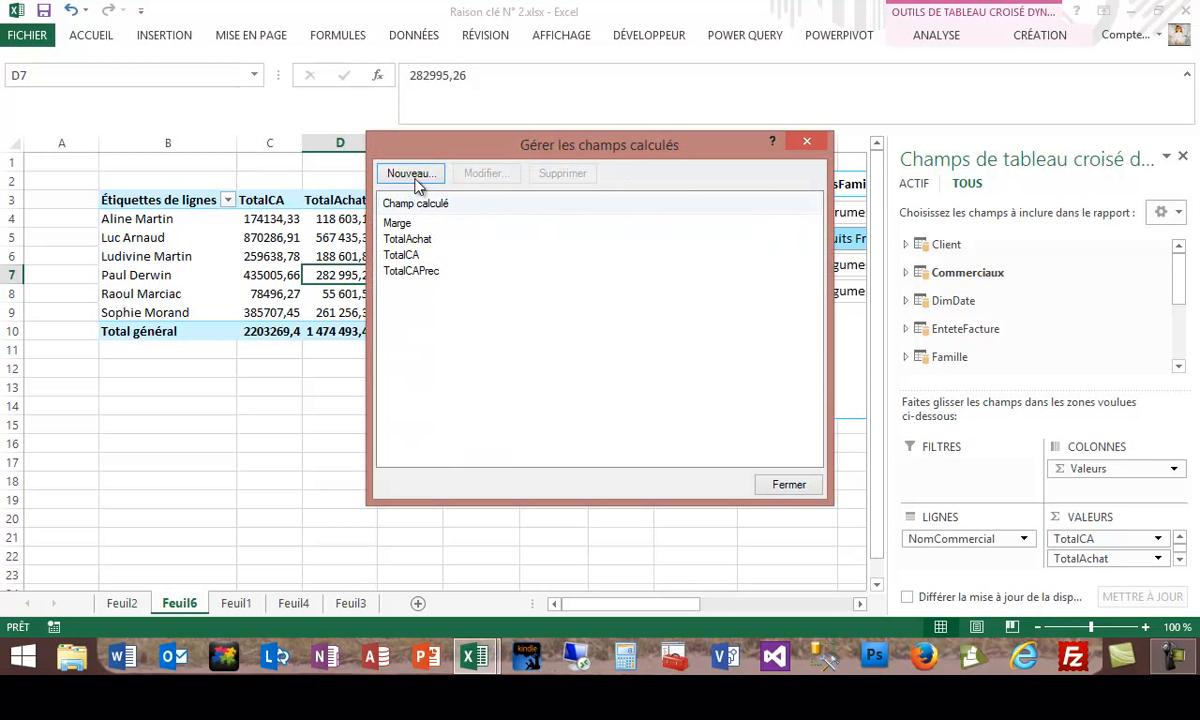
pyautogui.click(411, 174)
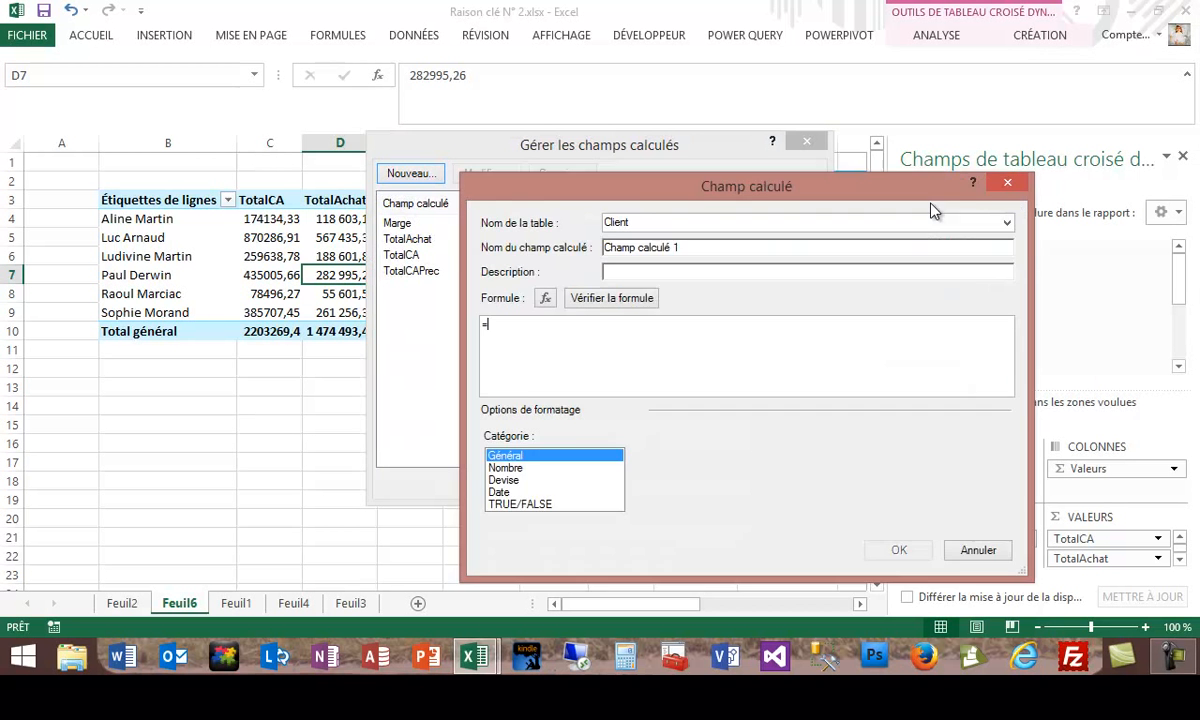
pyautogui.moveTo(943, 191); pyautogui.dragTo(798, 86)
pyautogui.click(860, 117)
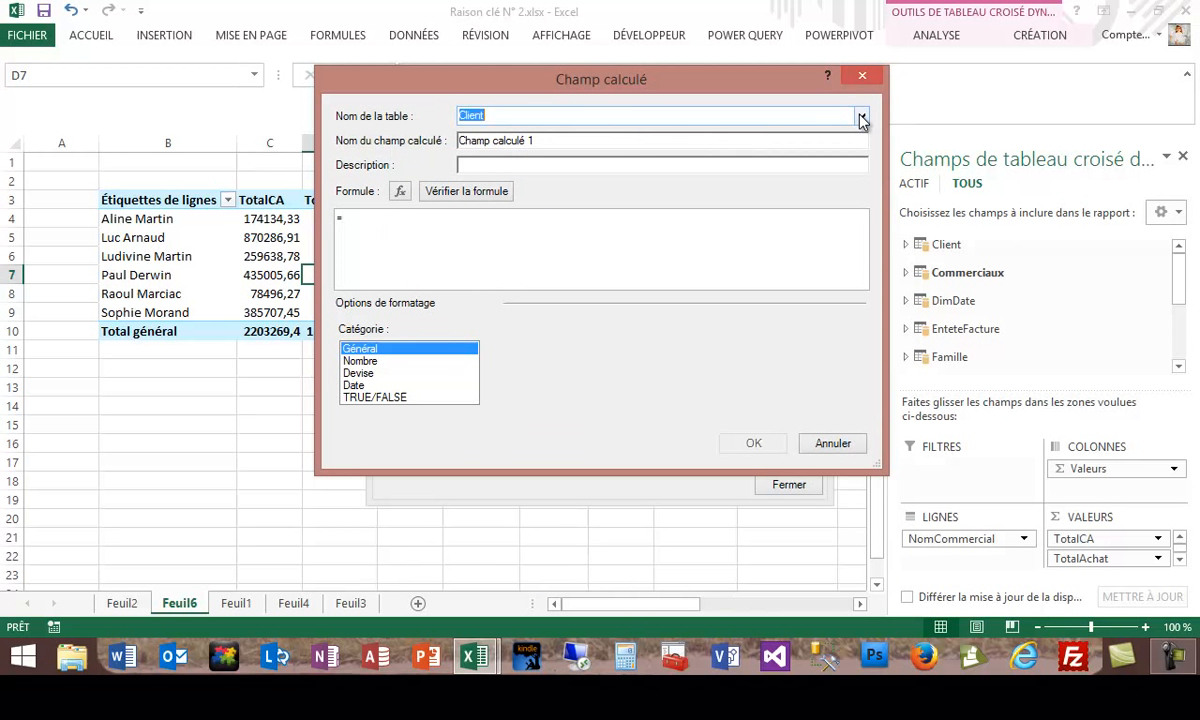
pyautogui.click(535, 196)
# Replace the default name of the new calculated field with Ecart
pyautogui.moveTo(533, 141); pyautogui.dragTo(430, 145)
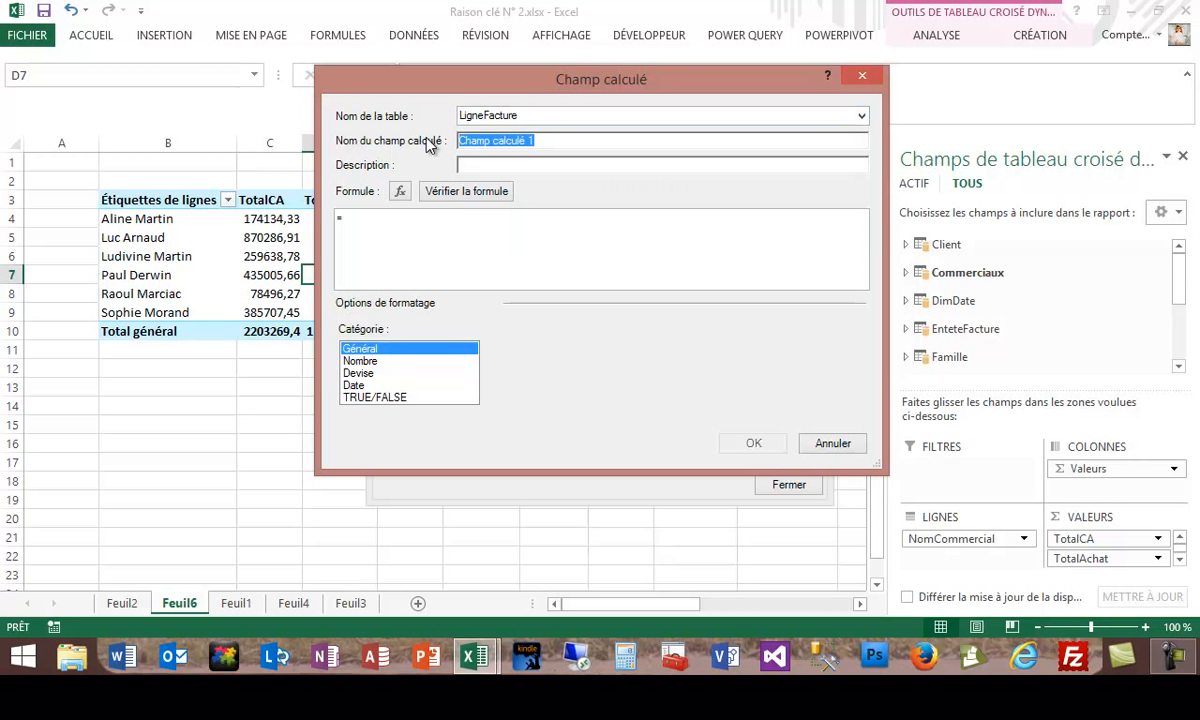
pyautogui.write('TotalAc')
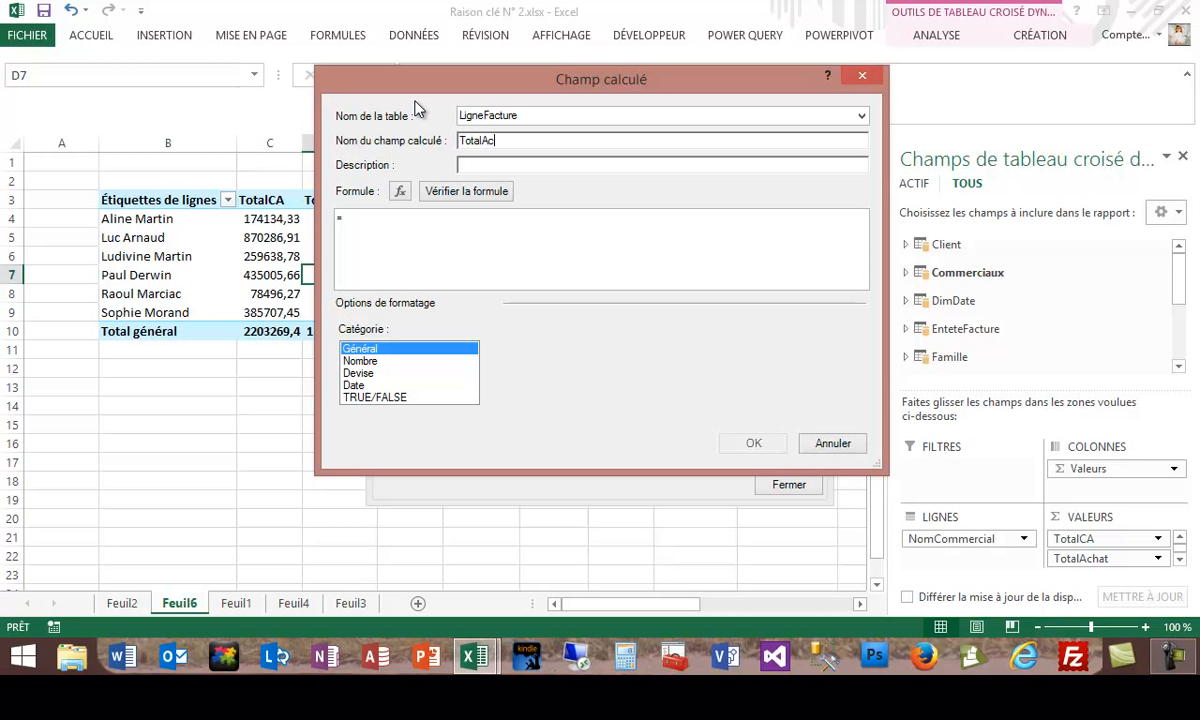
pyautogui.press('BackSpace')
pyautogui.press('BackSpace')
pyautogui.press('BackSpace')
pyautogui.press('BackSpace')
pyautogui.press('BackSpace')
pyautogui.press('BackSpace')
pyautogui.press('BackSpace')
# Enter the formula =[TotalCA]-[TotalCAPrec] for the Ecart field
pyautogui.write('[')
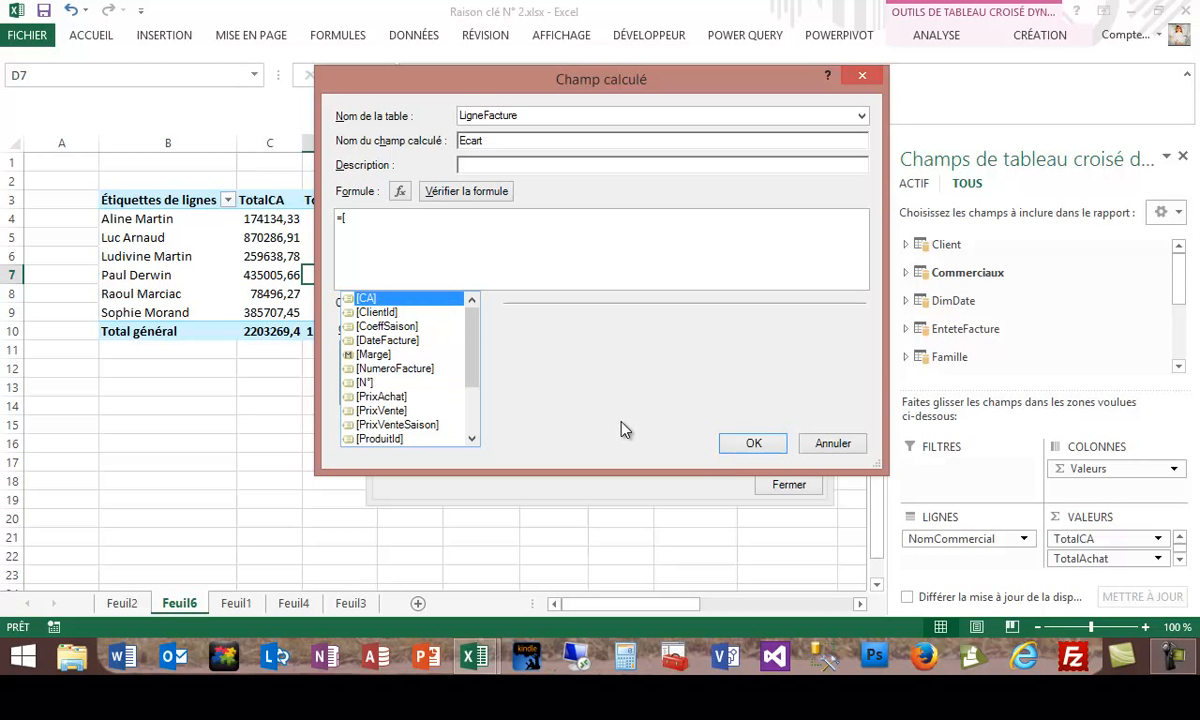
pyautogui.write('To')
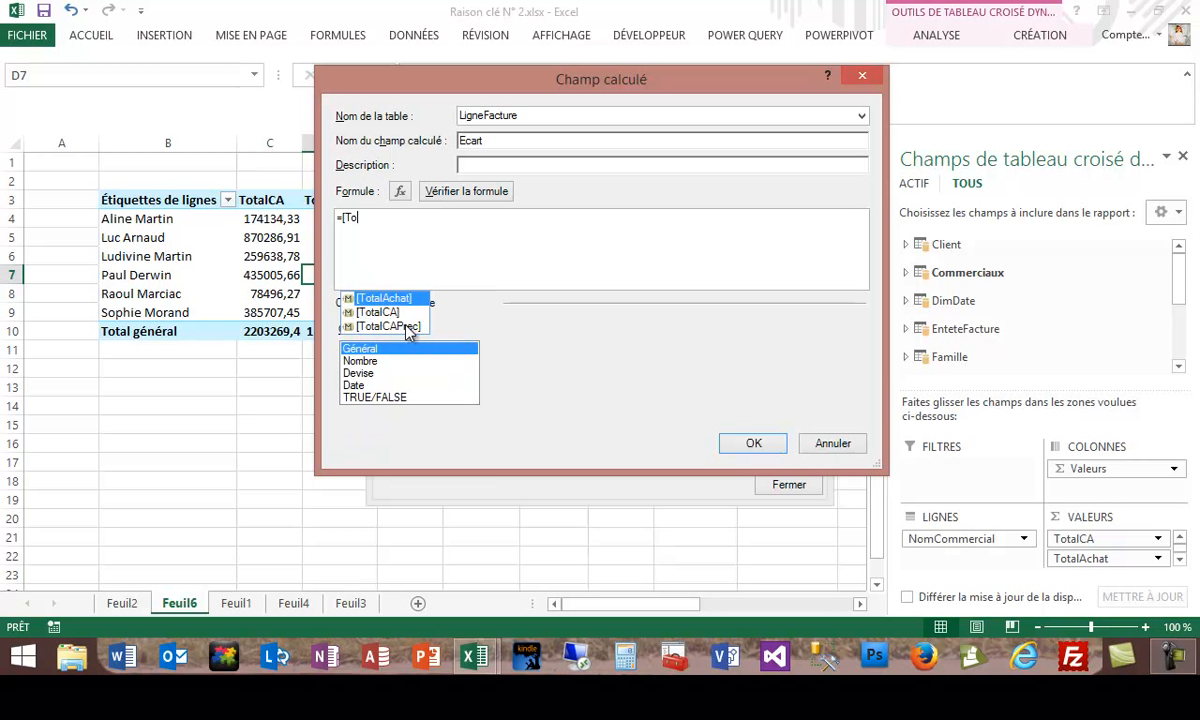
pyautogui.doubleClick(392, 313)
pyautogui.write('-[')
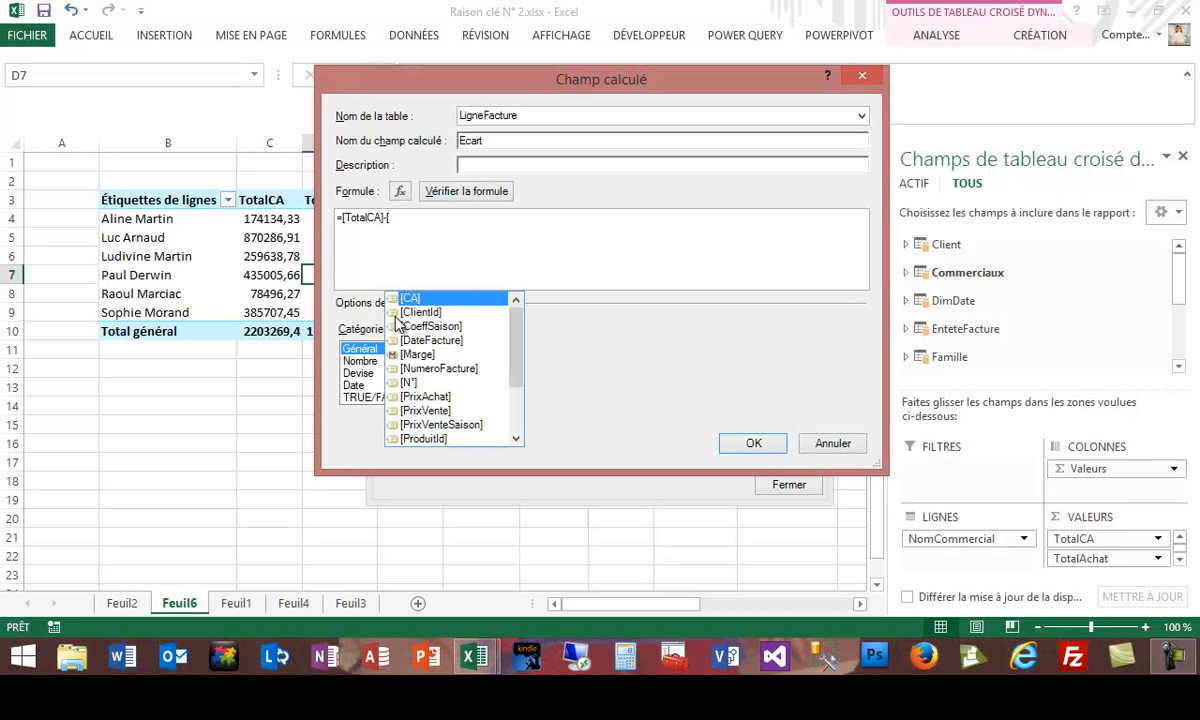
pyautogui.moveTo(520, 369); pyautogui.dragTo(521, 415)
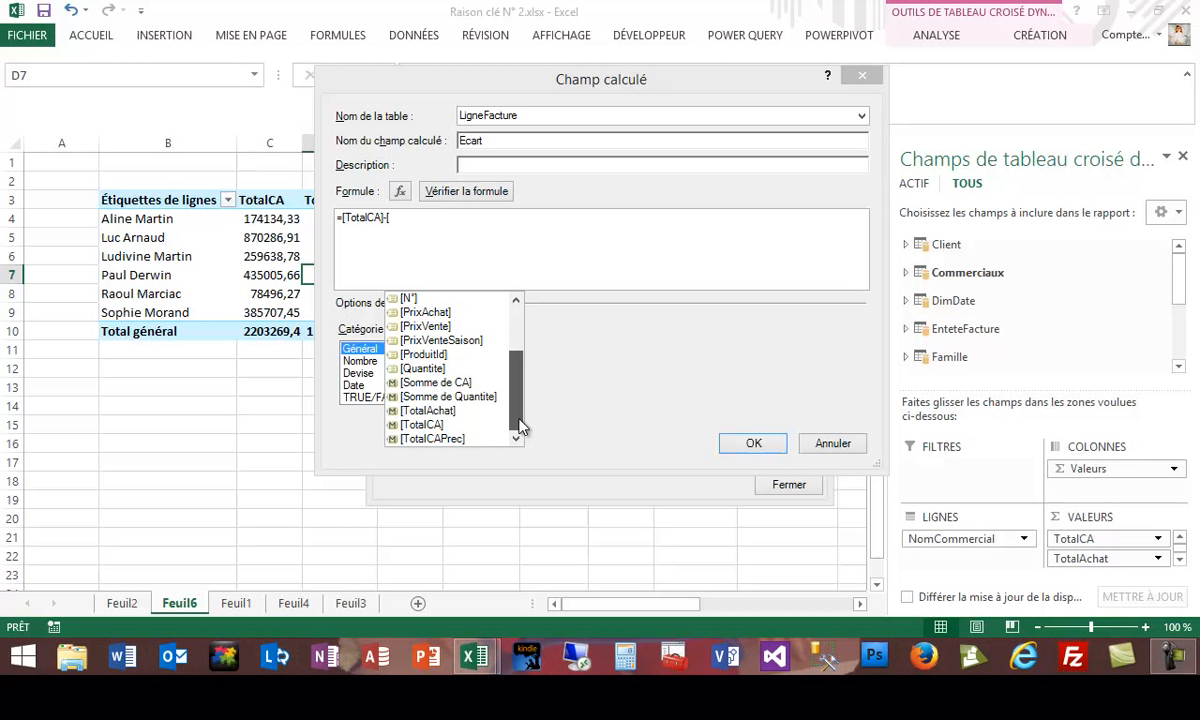
pyautogui.doubleClick(455, 438)
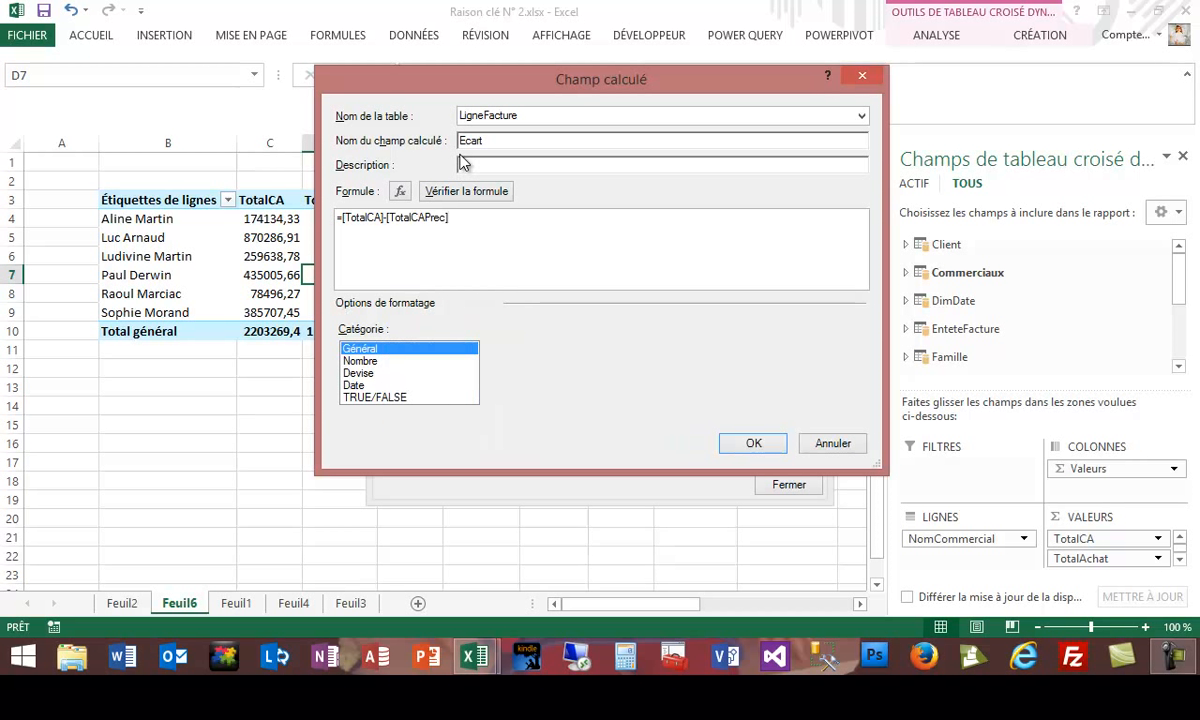
# Format the Ecart field as a decimal number with a thousands separator, then check its formula and save it
pyautogui.click(360, 361)
pyautogui.click(499, 399)
pyautogui.click(467, 192)
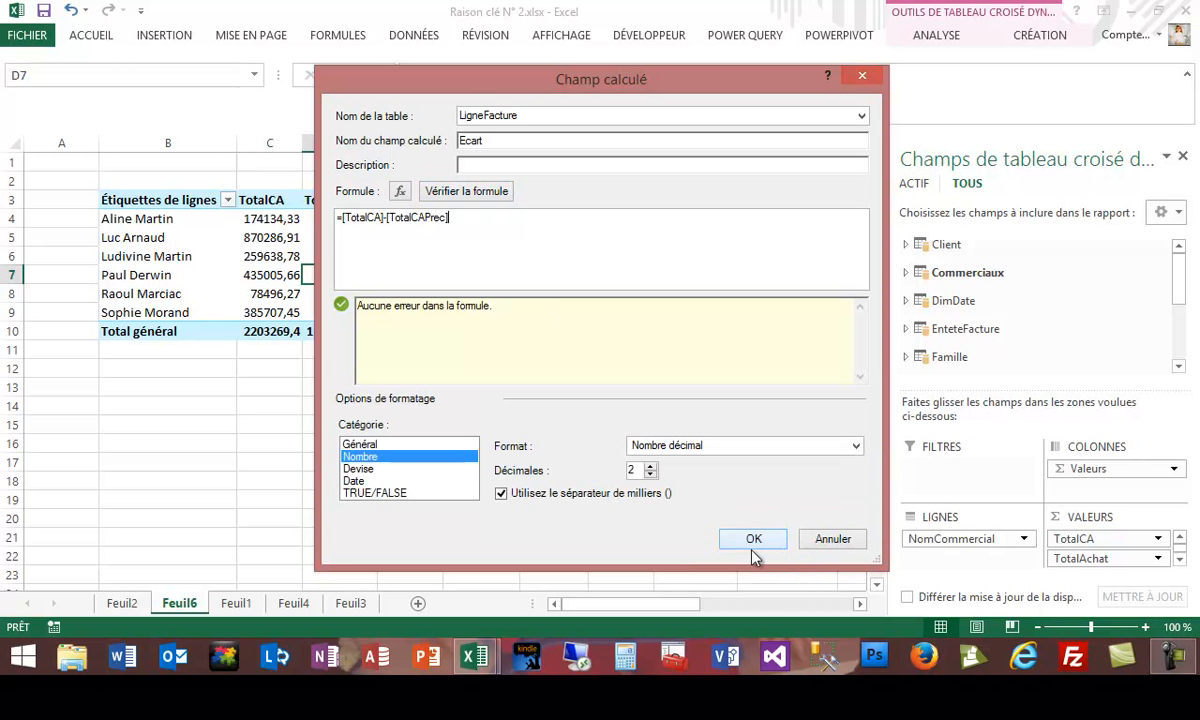
pyautogui.click(753, 540)
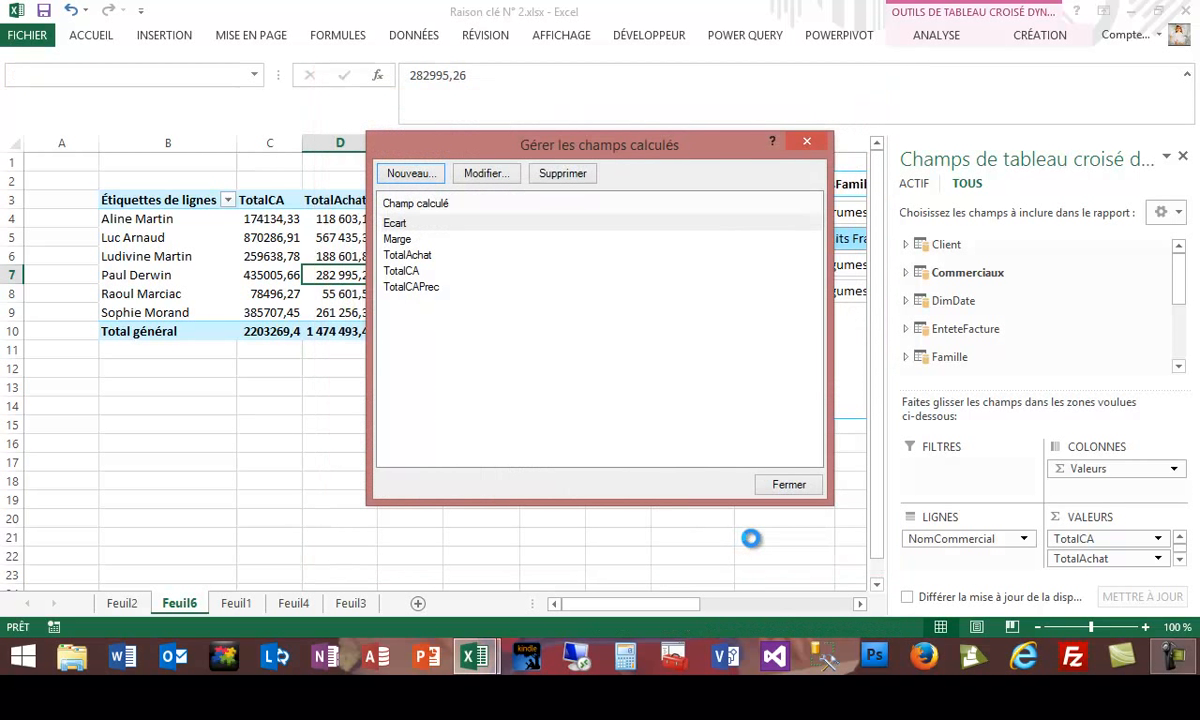
# Start another calculated field assigned to the LigneFacture table and name it Ecart%
pyautogui.click(405, 175)
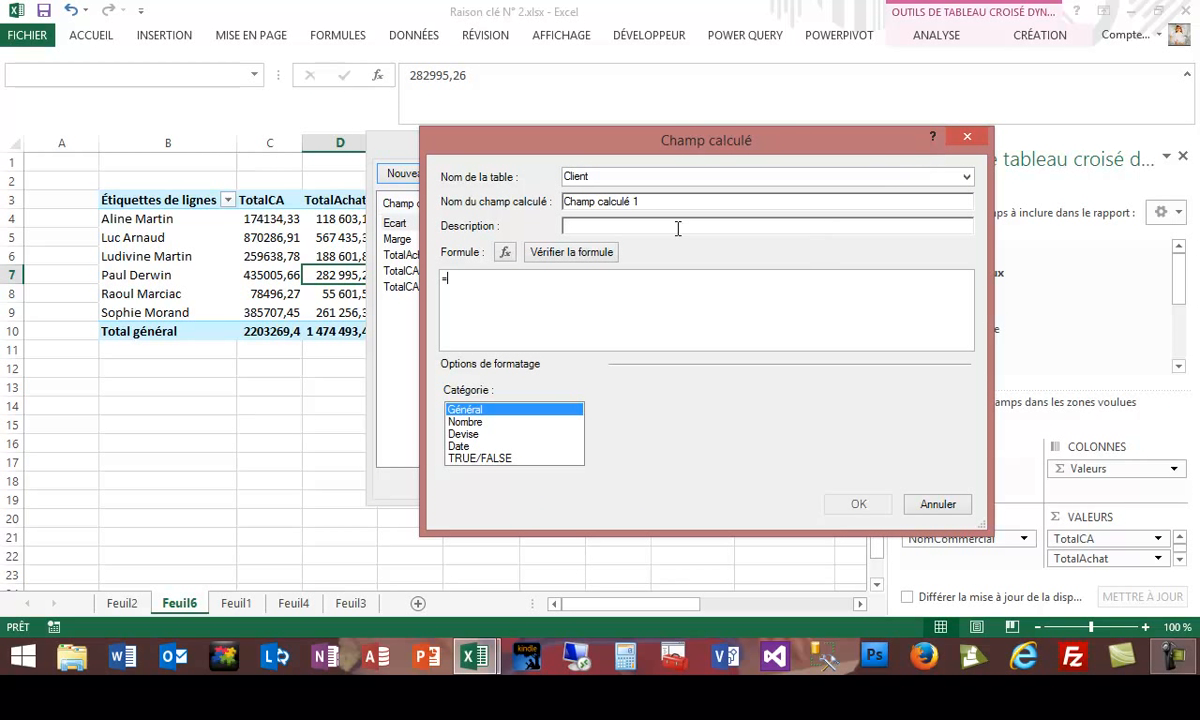
pyautogui.click(890, 177)
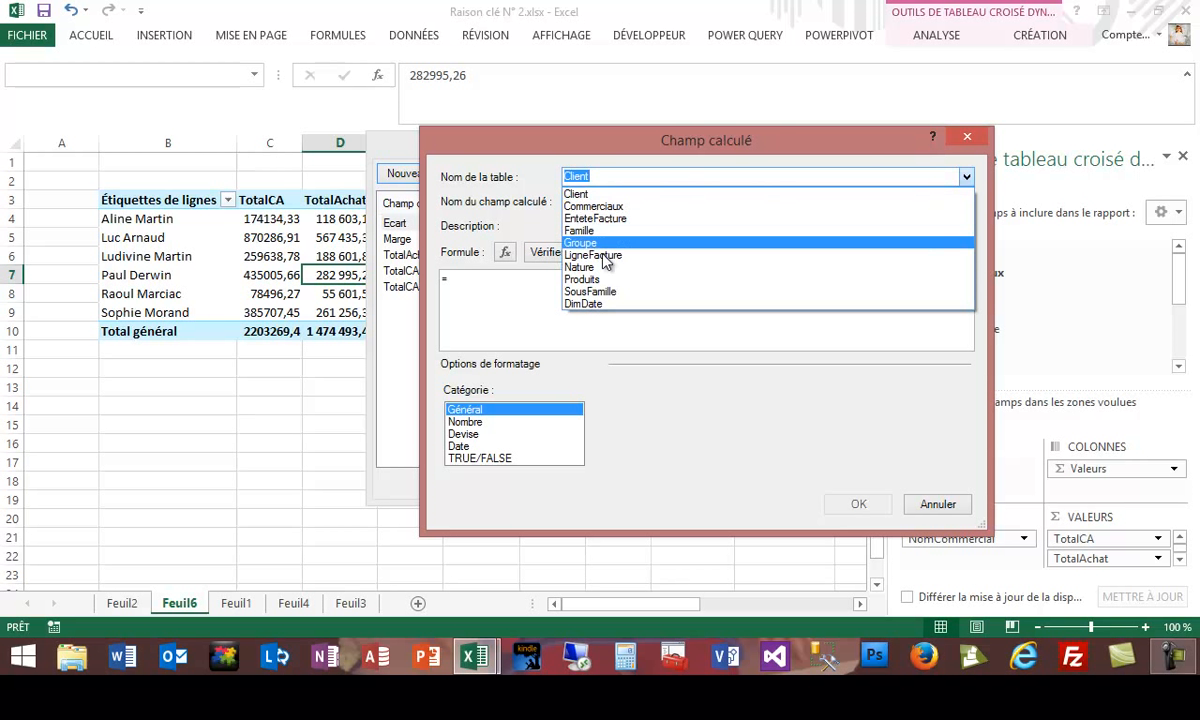
pyautogui.click(610, 256)
pyautogui.press('Tab')
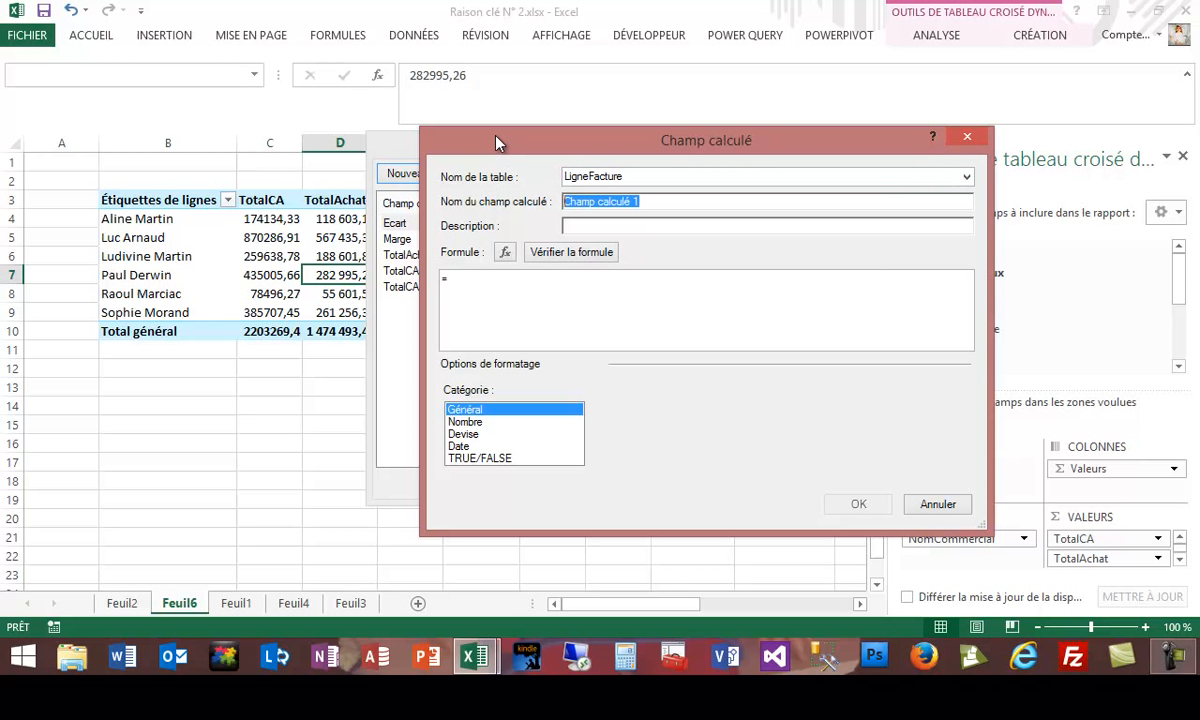
pyautogui.write('Ecart%')
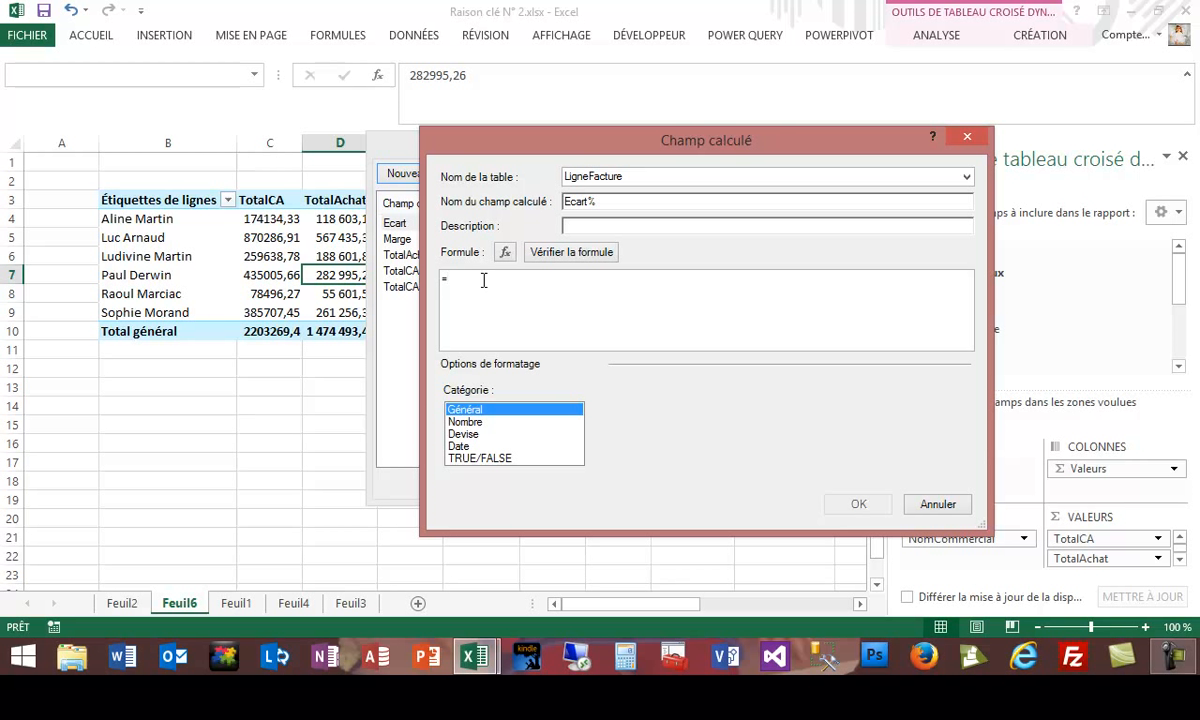
# Enter the formula =[Ecart]/[TotalCAPrec] for the Ecart% field
pyautogui.write('[e')
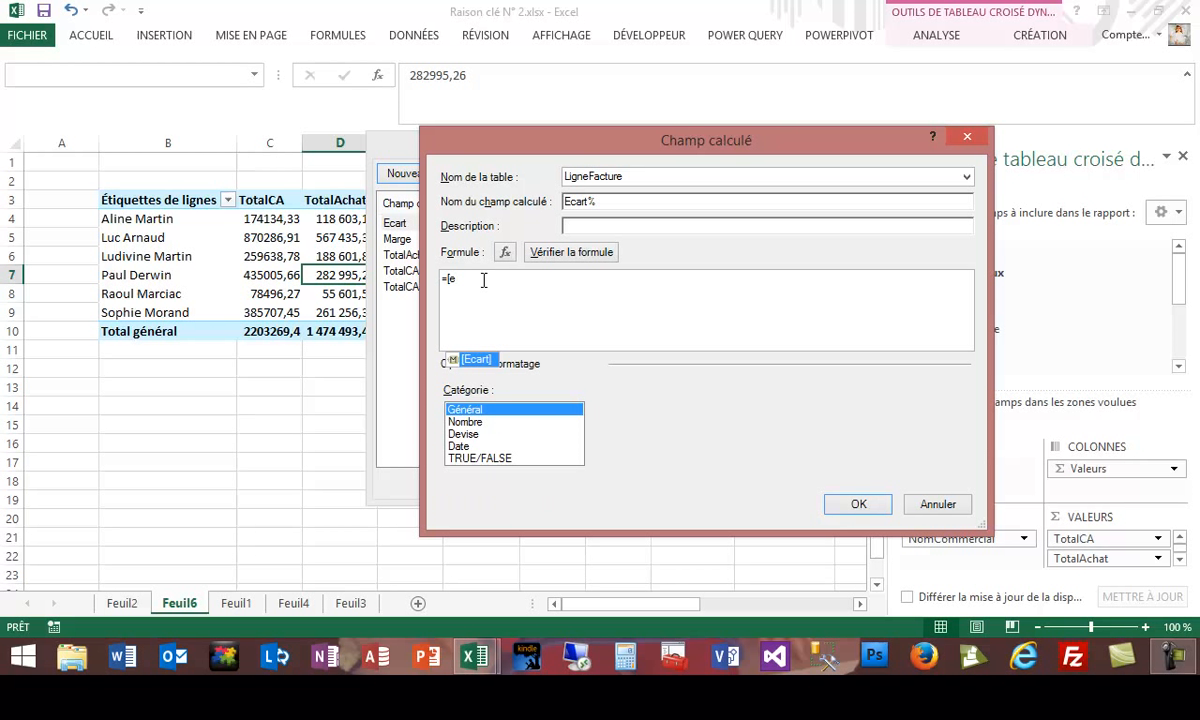
pyautogui.press('Tab')
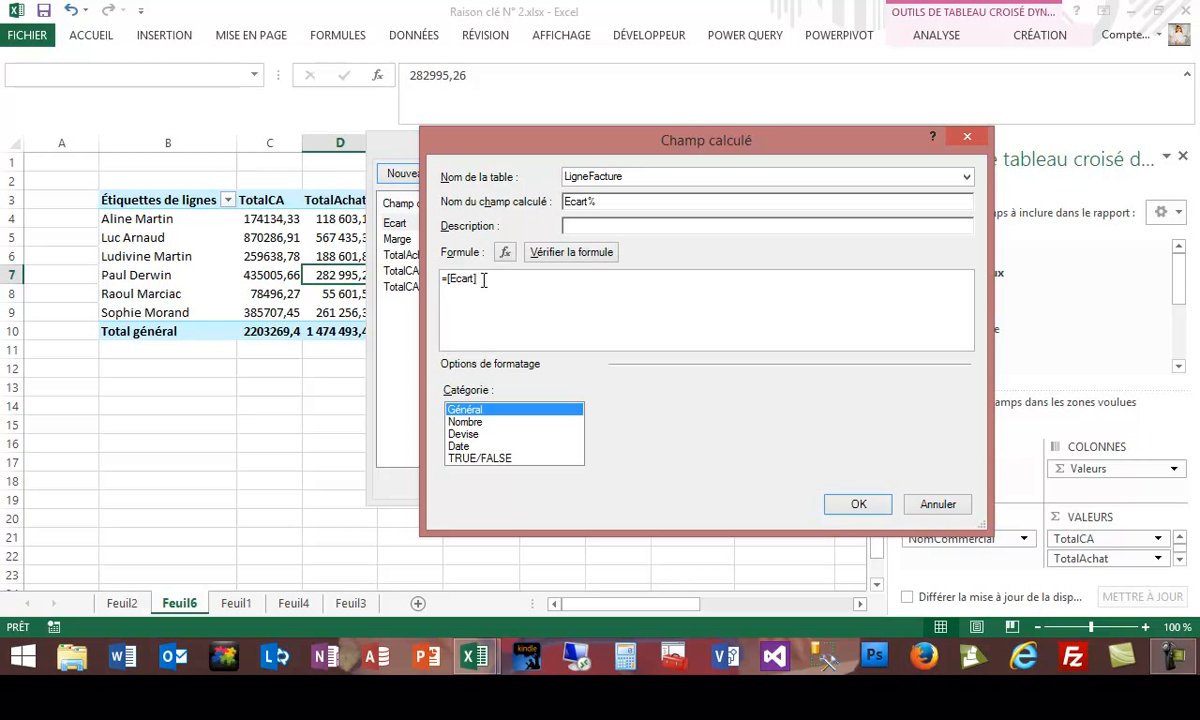
pyautogui.write('/[')
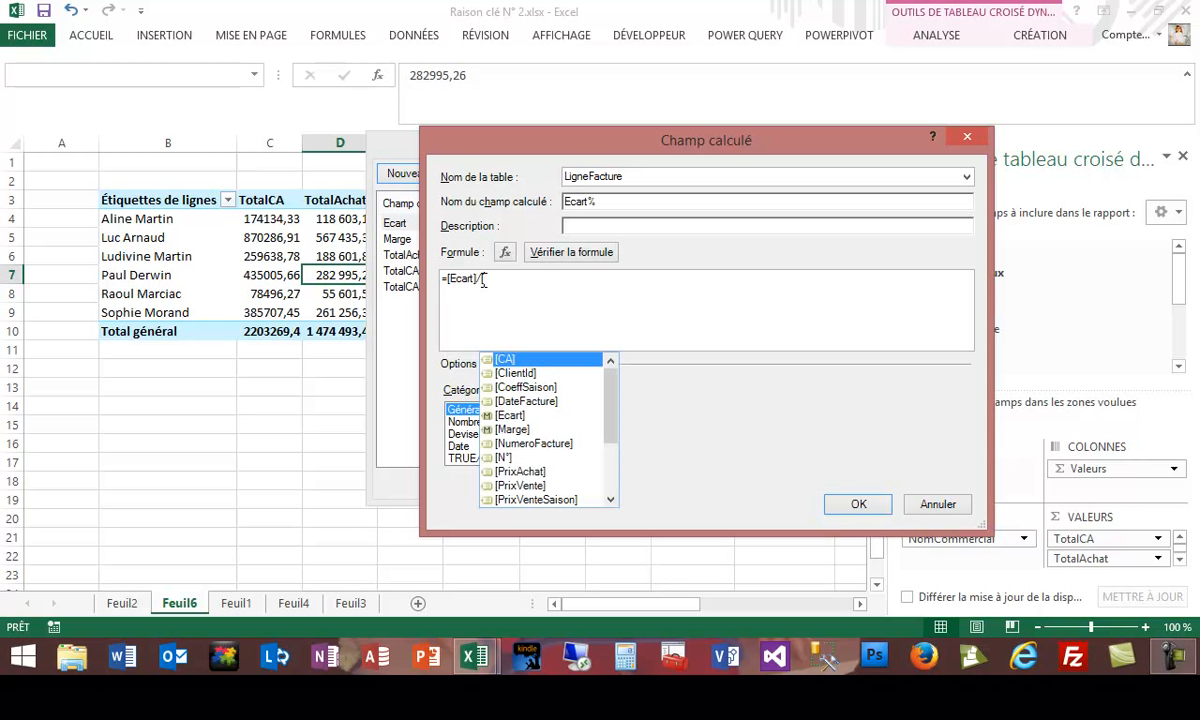
pyautogui.write('t')
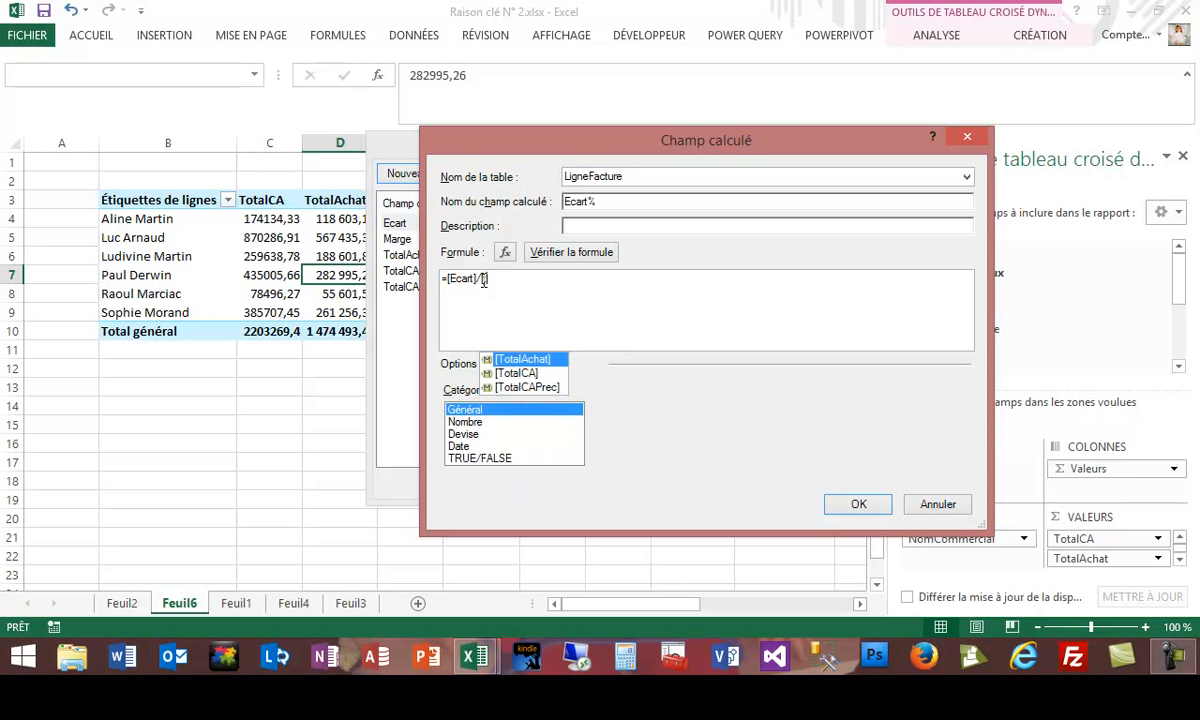
pyautogui.click(530, 390)
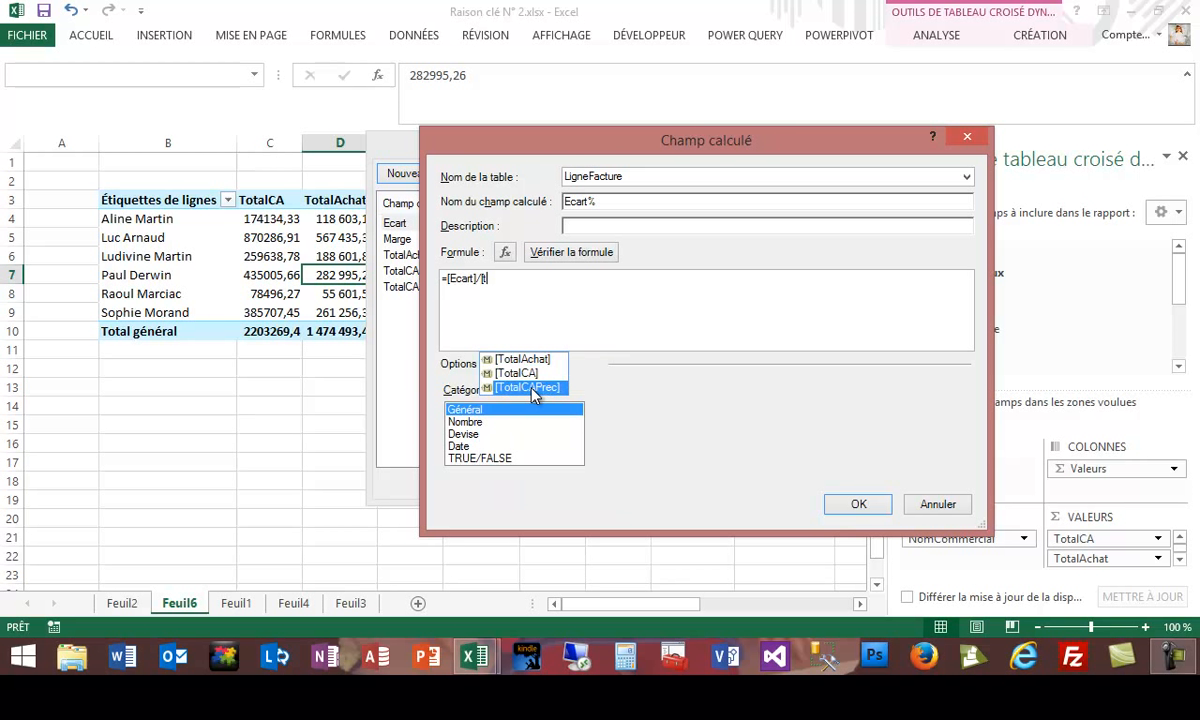
pyautogui.doubleClick(530, 388)
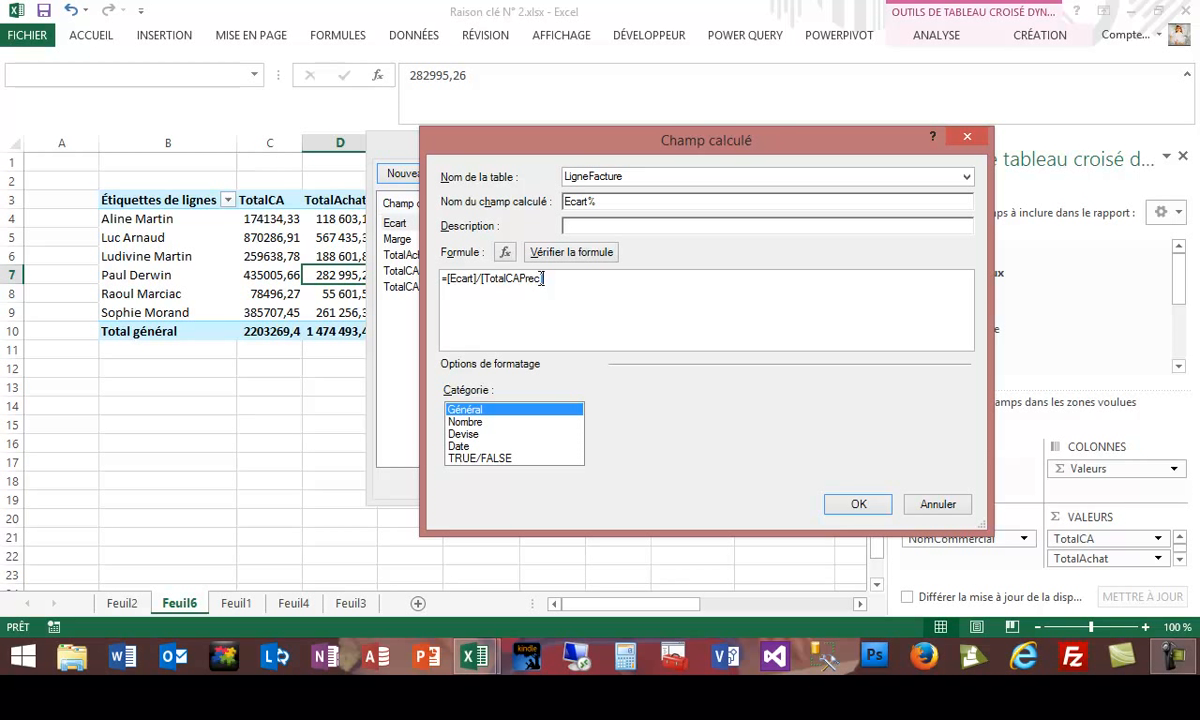
pyautogui.write(']')
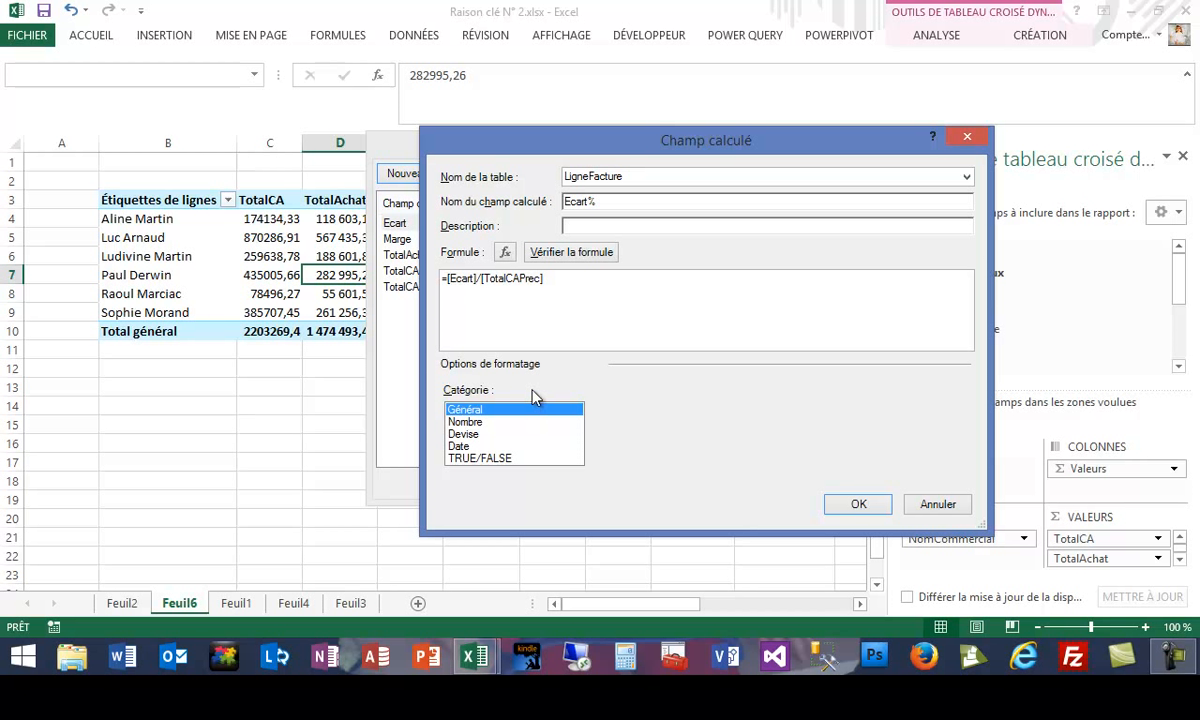
# Wrap the ratio in a zero-division test: =if([TotalCAPrec]<>0;[Ecart]/[TotalCAPrec];BLANK())
pyautogui.write('if(')
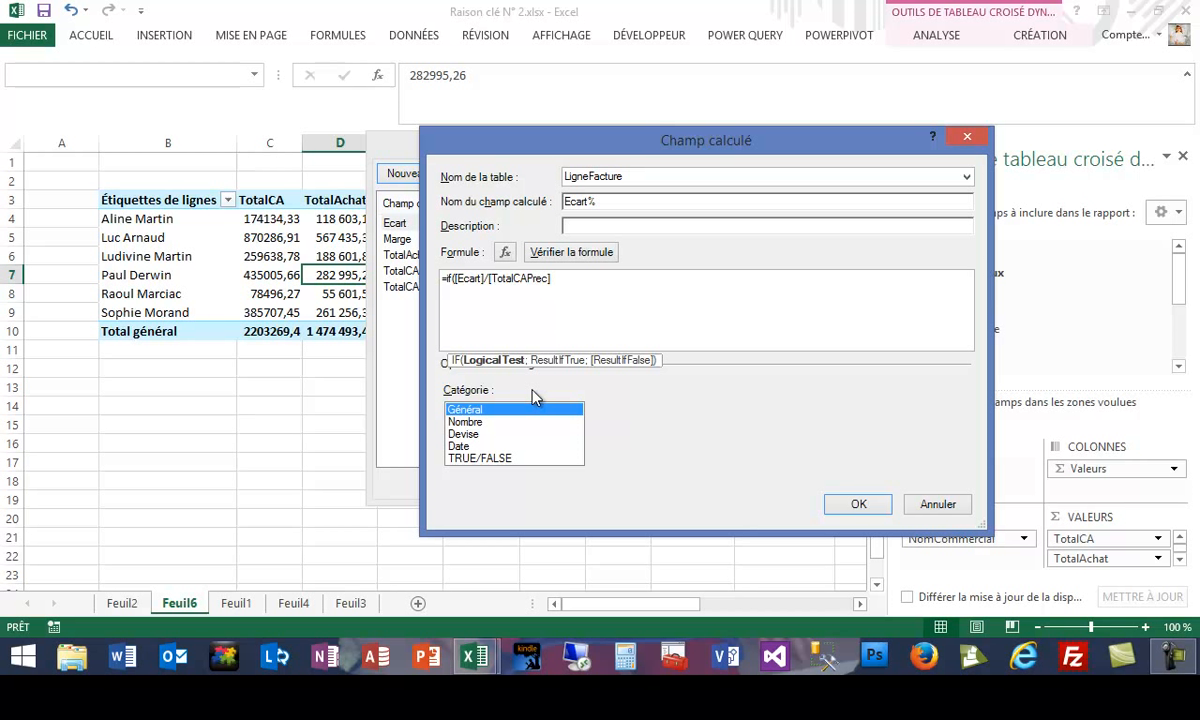
pyautogui.write('[t')
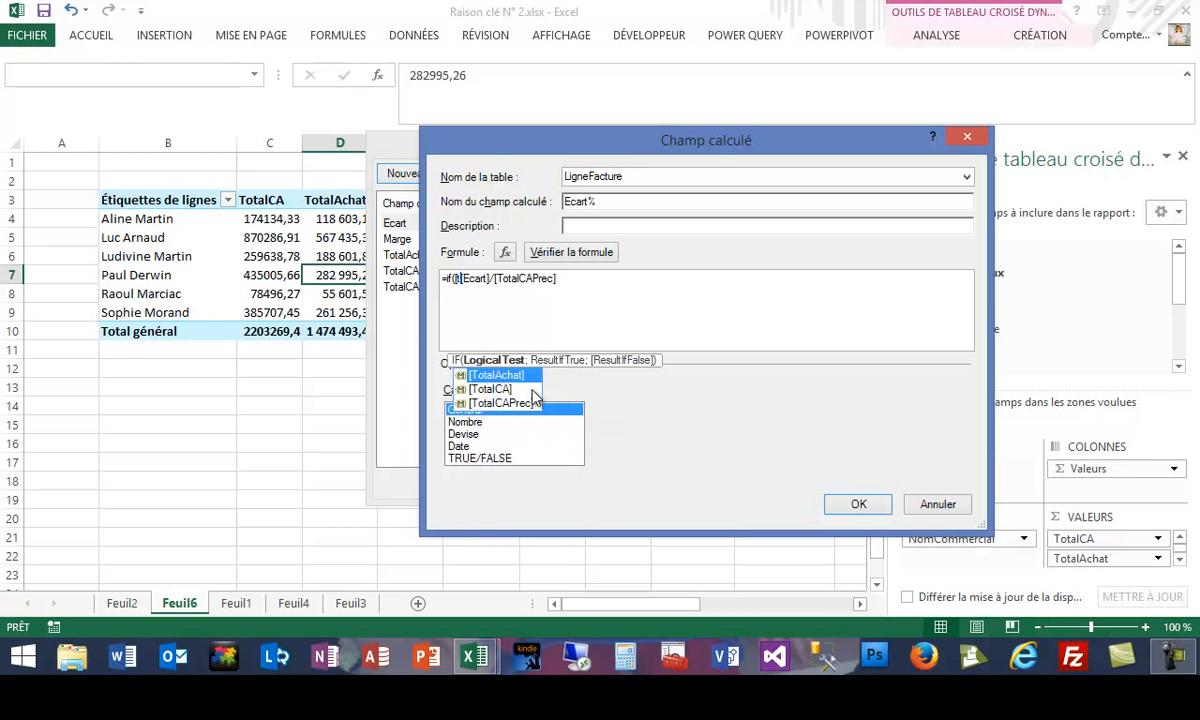
pyautogui.press('Down')
pyautogui.press('Down')
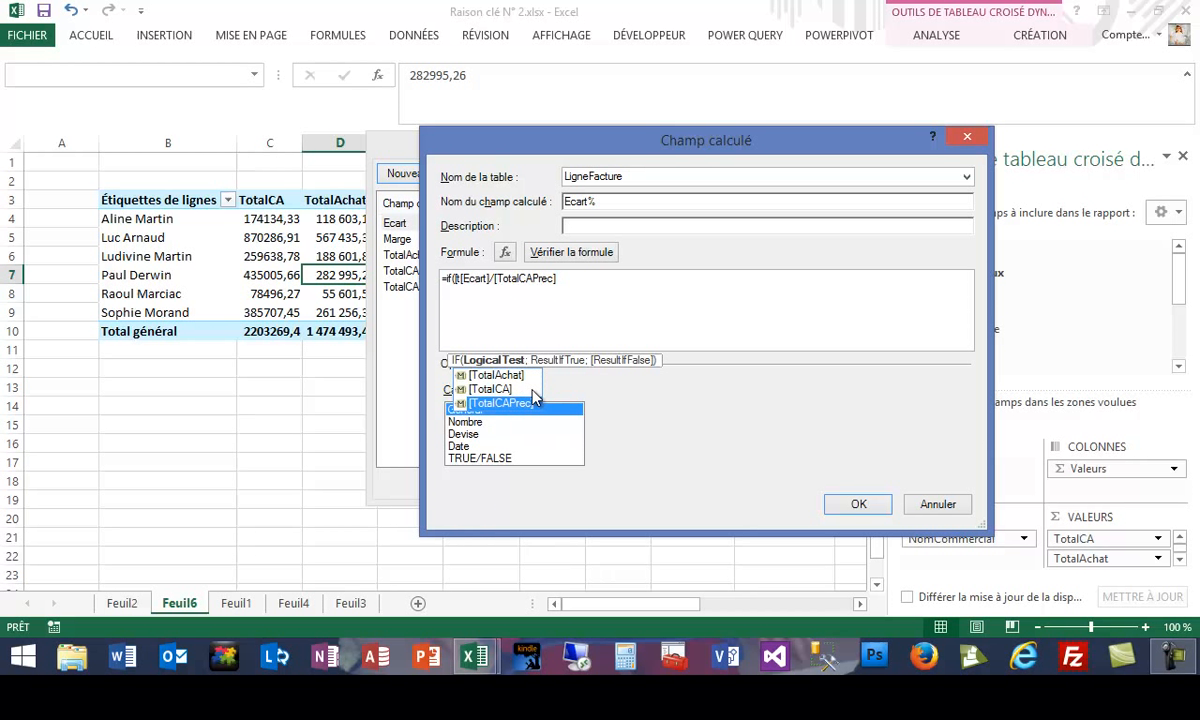
pyautogui.press('Tab')
pyautogui.write('<>0')
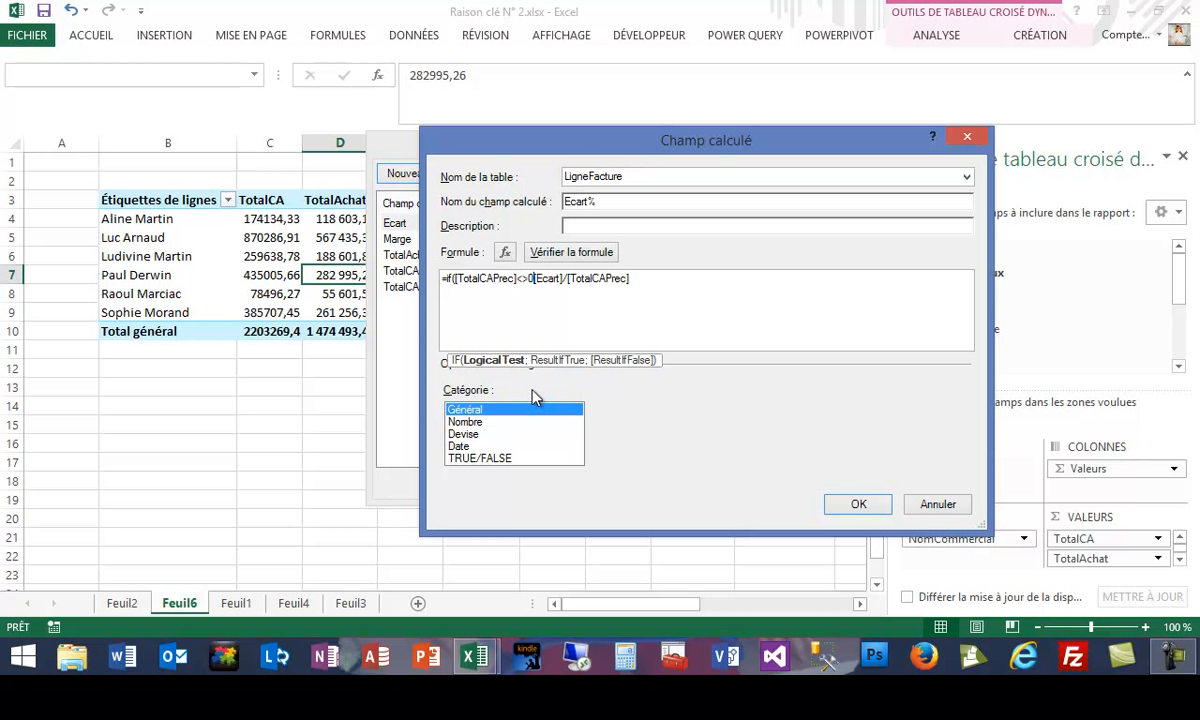
pyautogui.write(';')
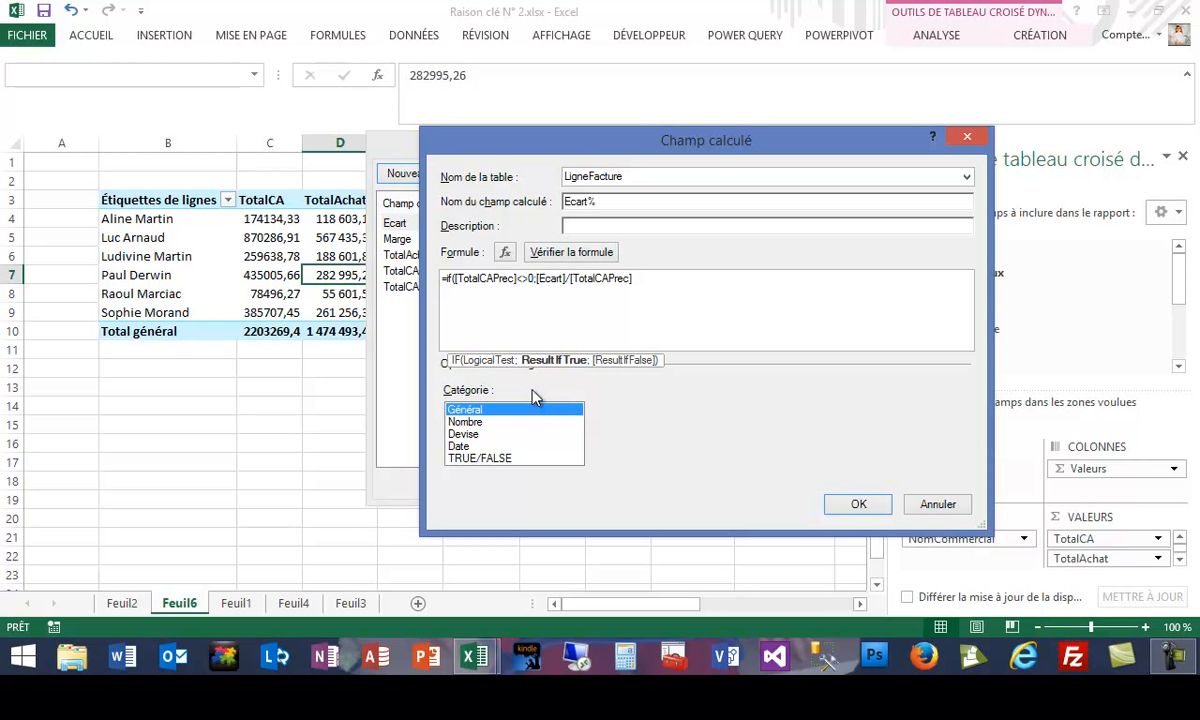
pyautogui.click(645, 279)
pyautogui.write(';bl')
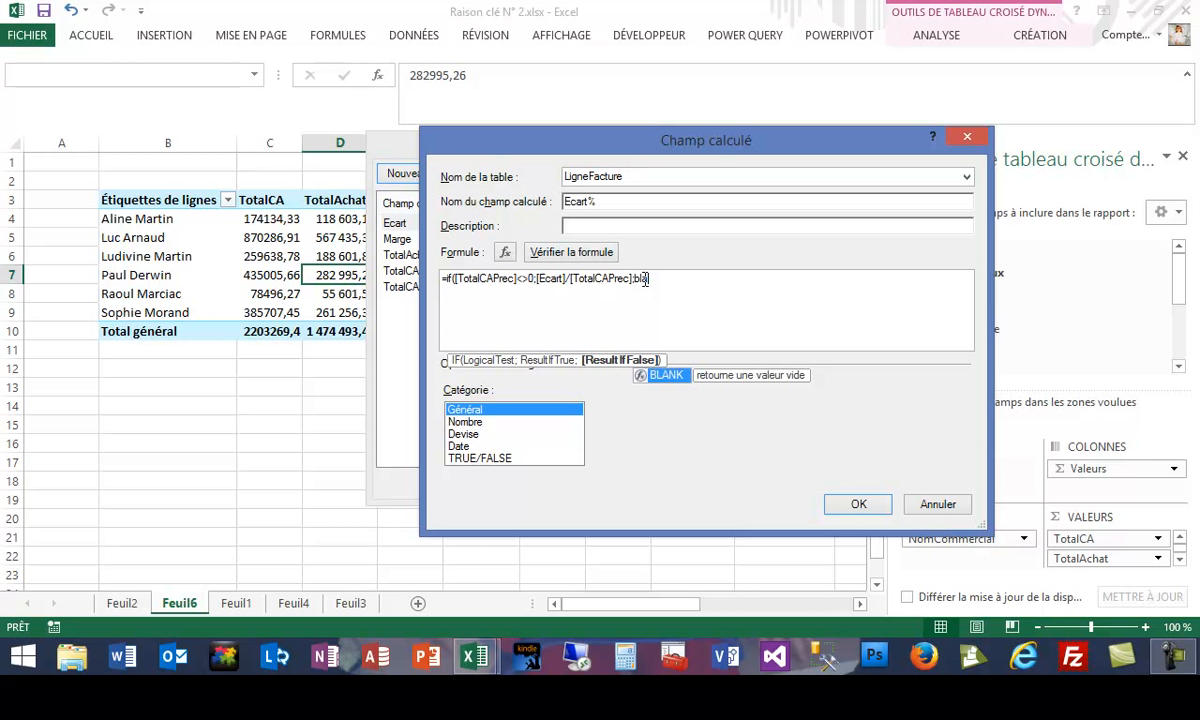
pyautogui.press('Tab')
pyautogui.write(')')
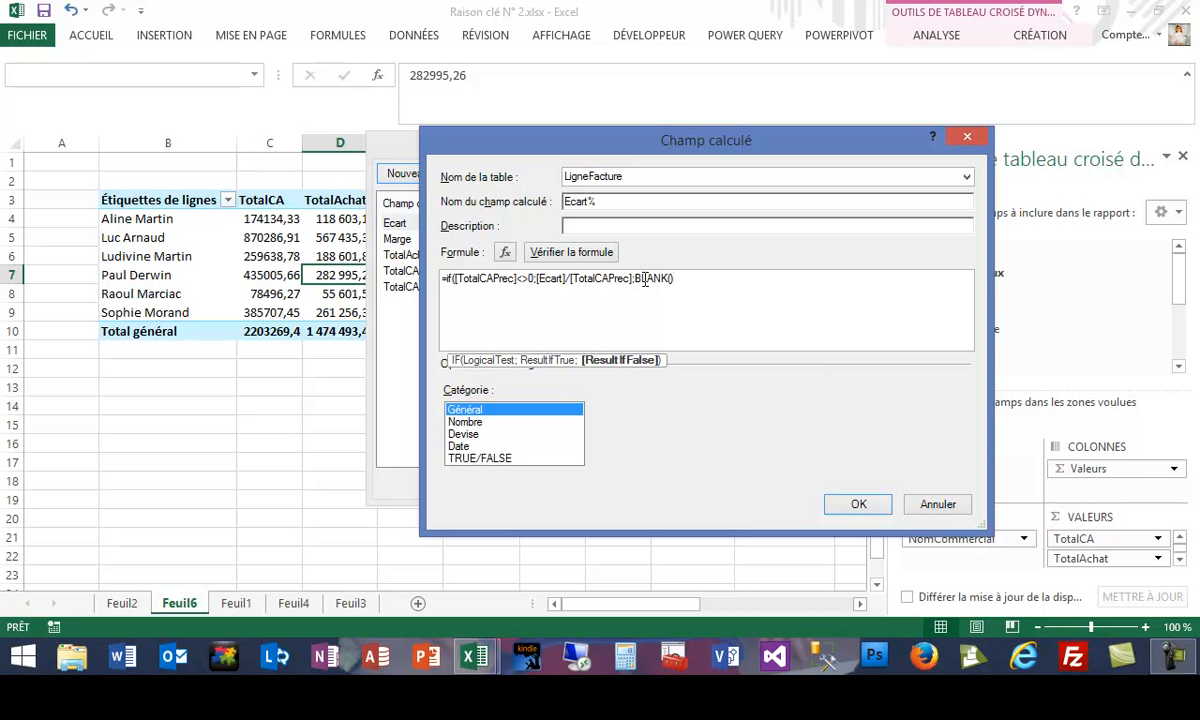
pyautogui.write(')')
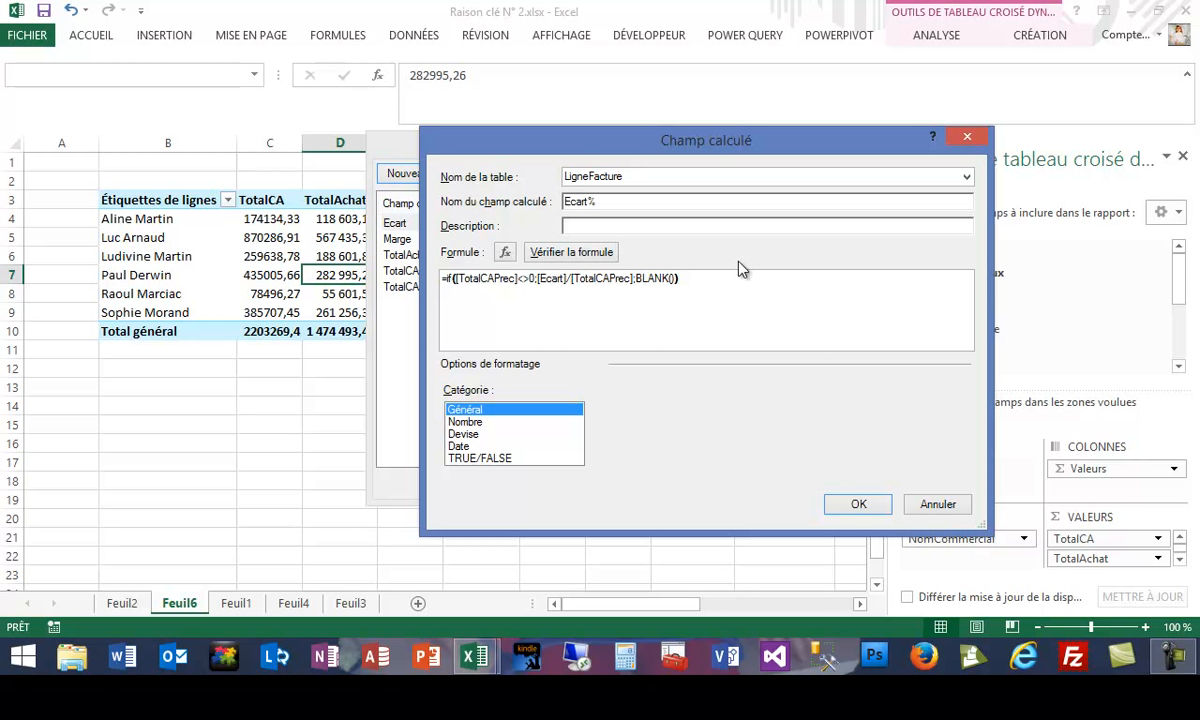
# Check the Ecart% formula, save the field and close the calculated field manager
pyautogui.click(593, 255)
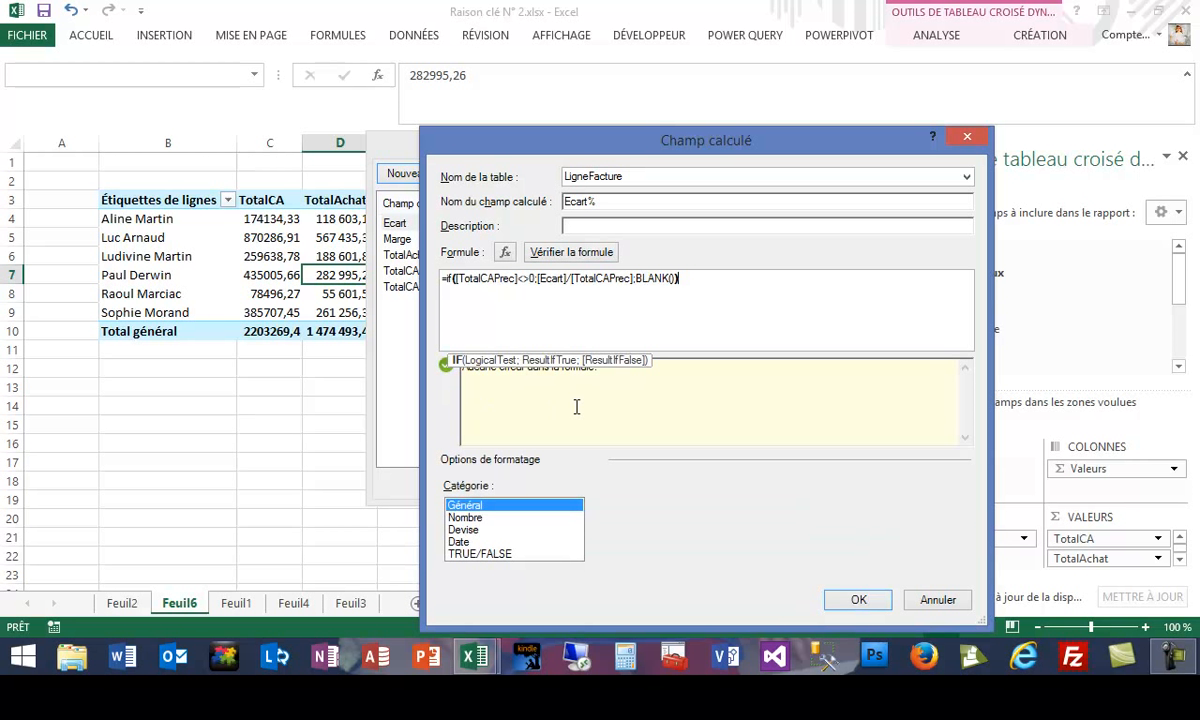
pyautogui.click(860, 603)
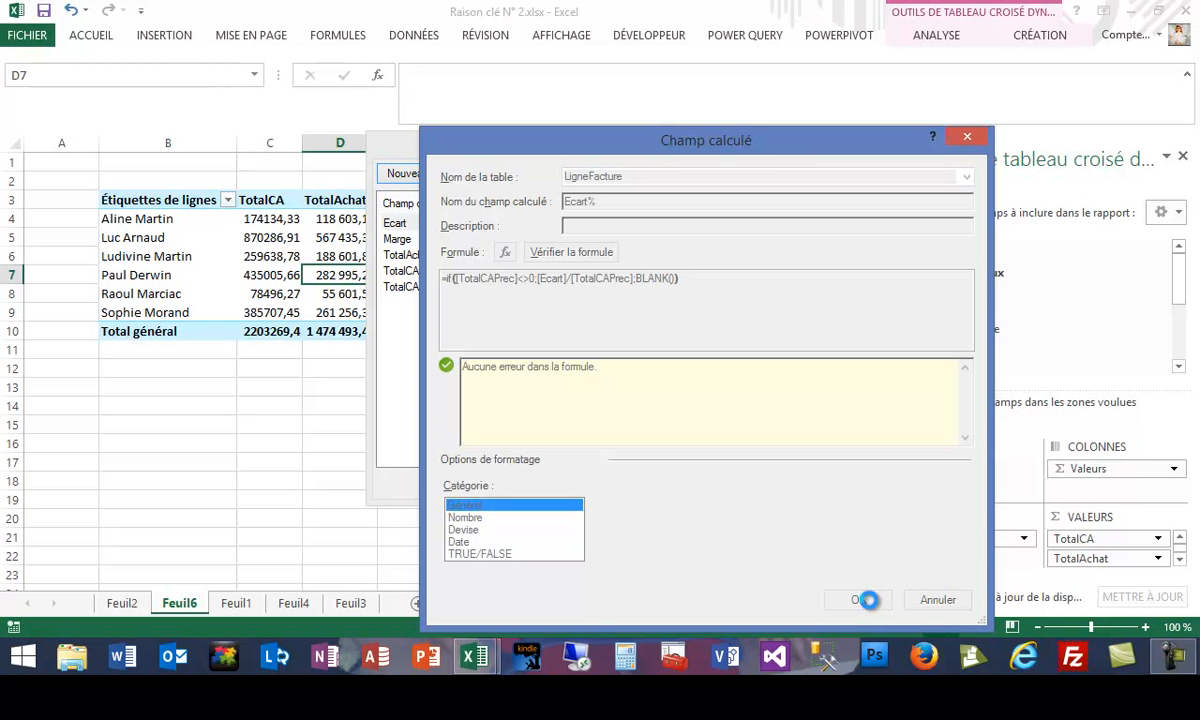
pyautogui.click(792, 484)
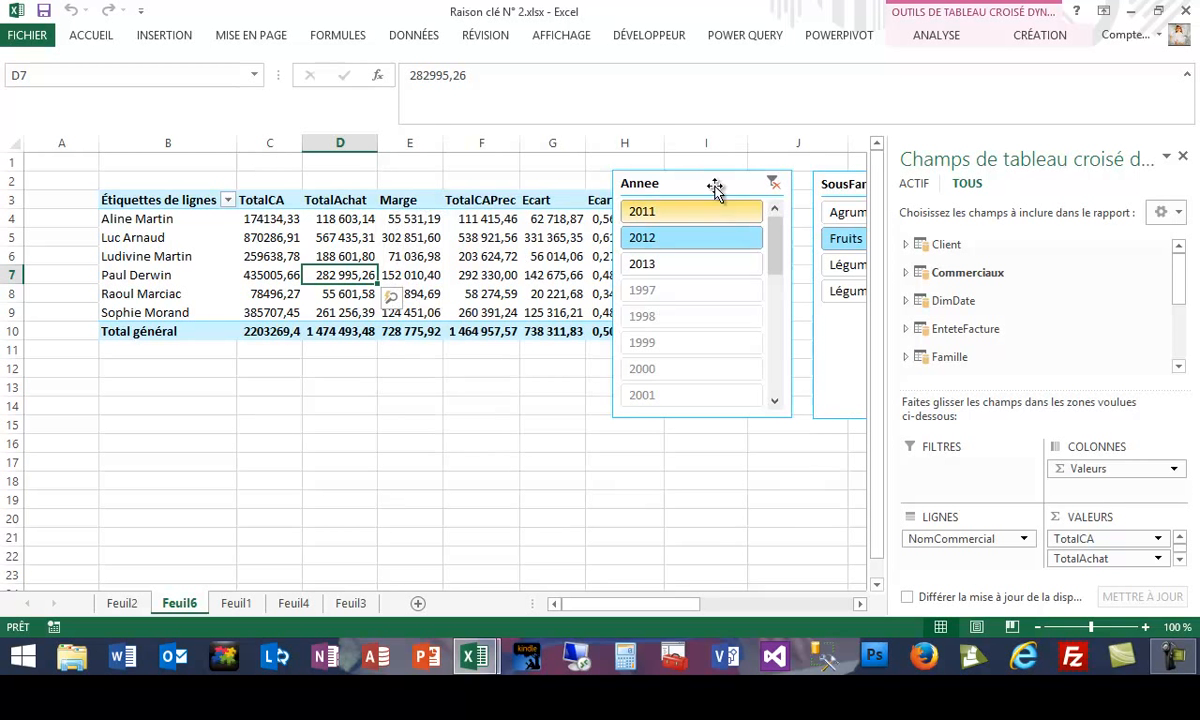
# Move the Annee slicer below the pivot table's level and remove TotalAchat and Marge from the pivot values
pyautogui.moveTo(714, 180); pyautogui.dragTo(721, 379)
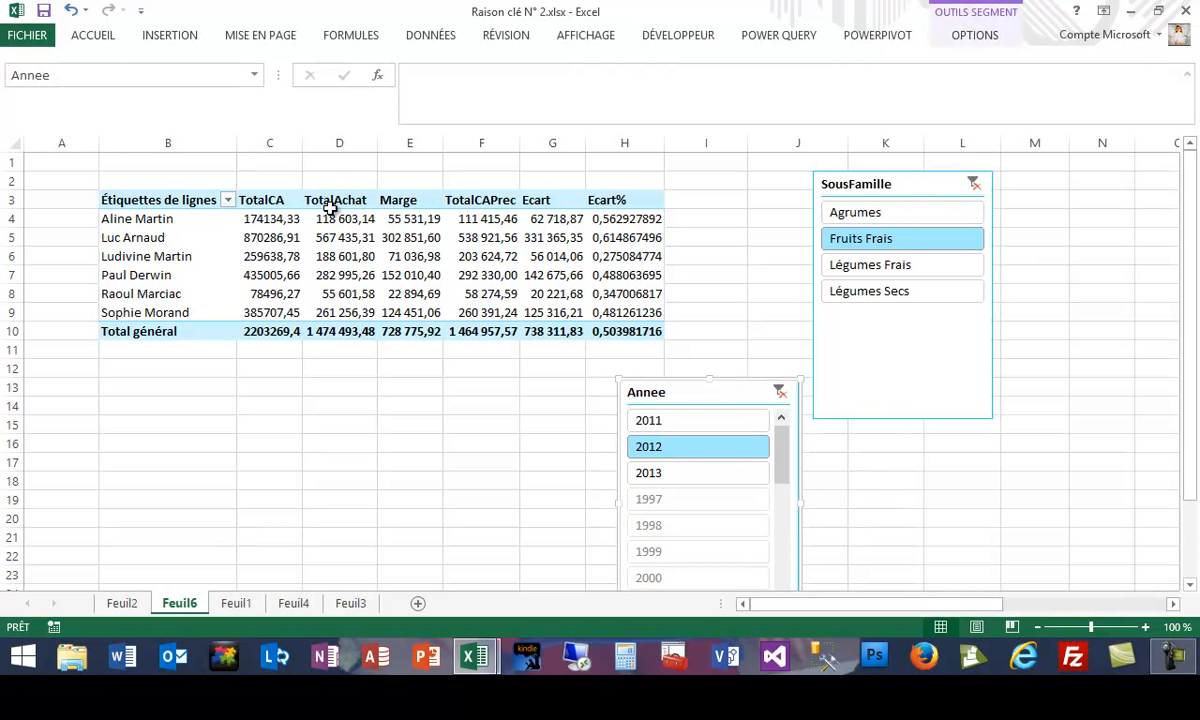
pyautogui.click(480, 256)
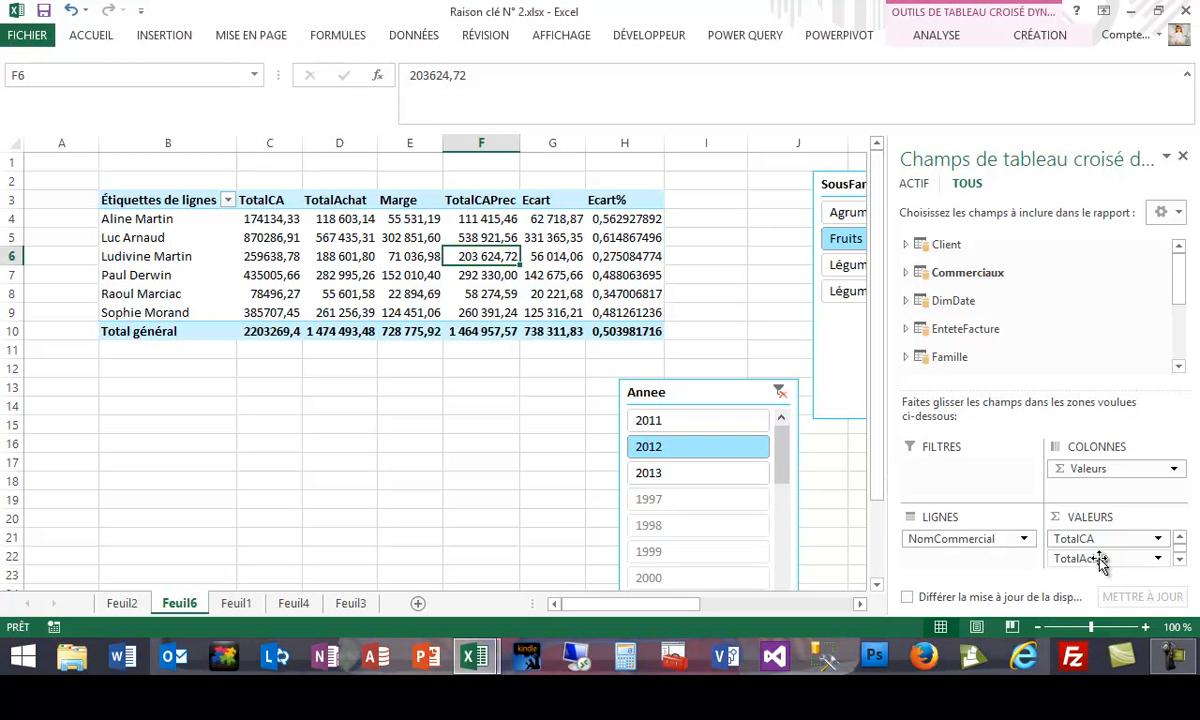
pyautogui.moveTo(1100, 558); pyautogui.dragTo(1102, 338)
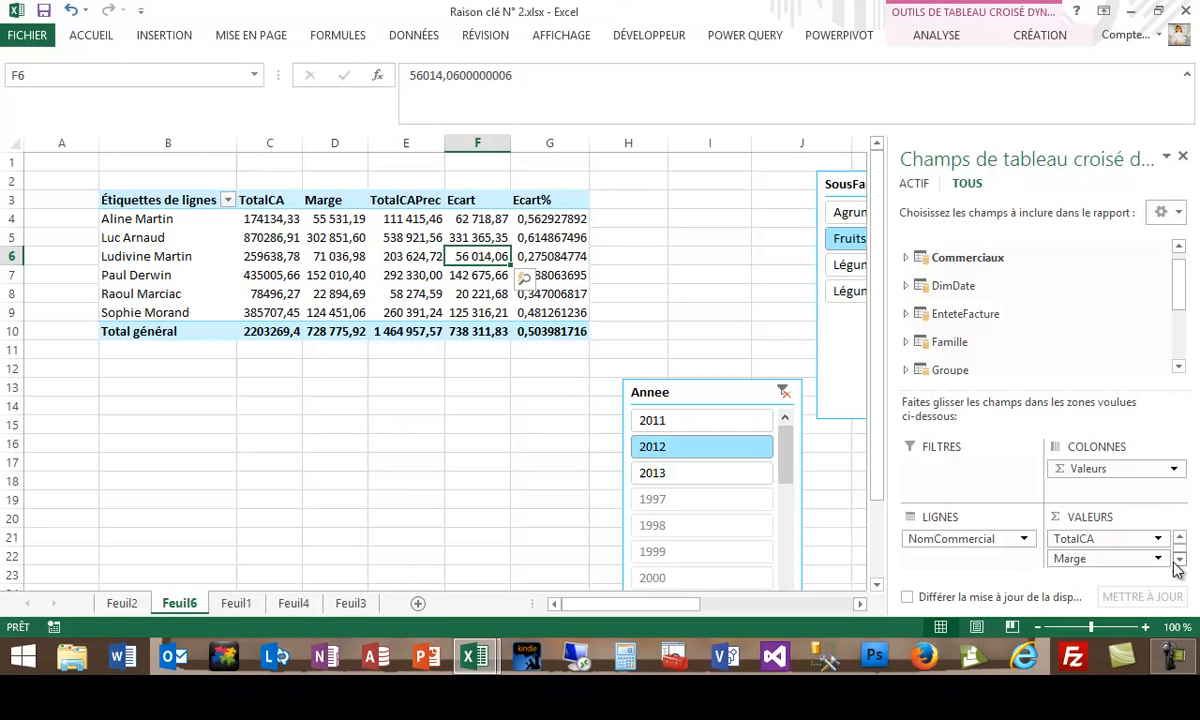
pyautogui.moveTo(1105, 562); pyautogui.dragTo(1085, 350)
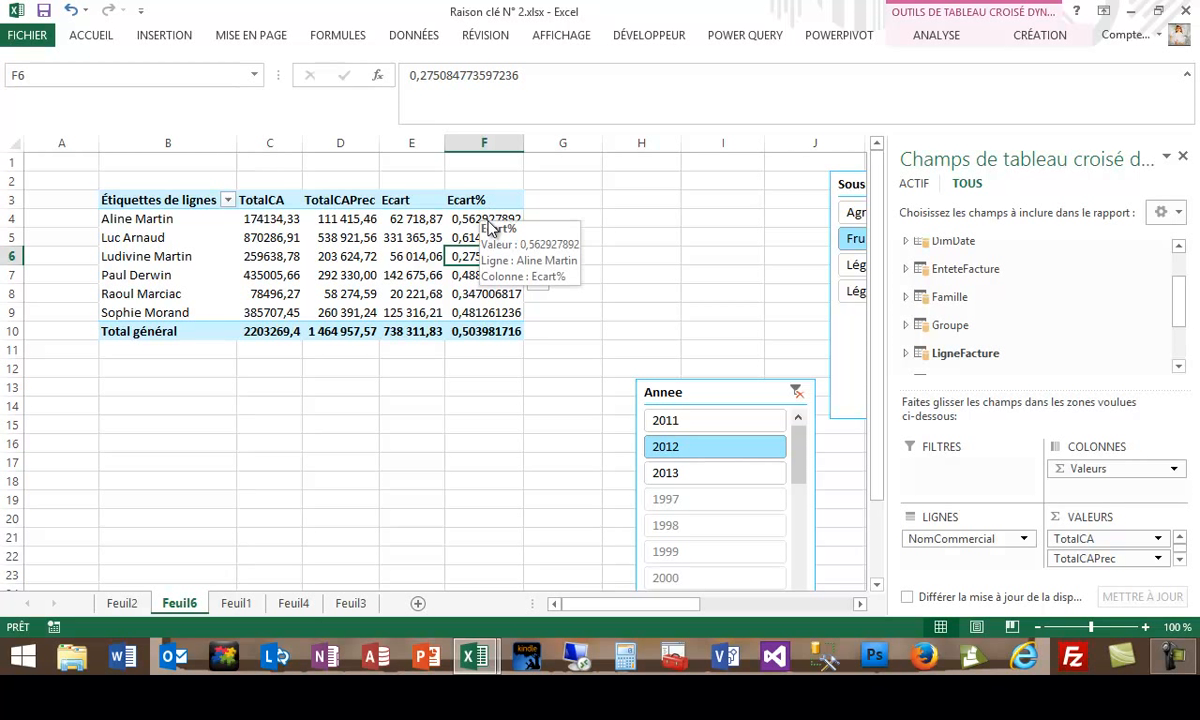
pyautogui.moveTo(465, 218); pyautogui.dragTo(485, 312)
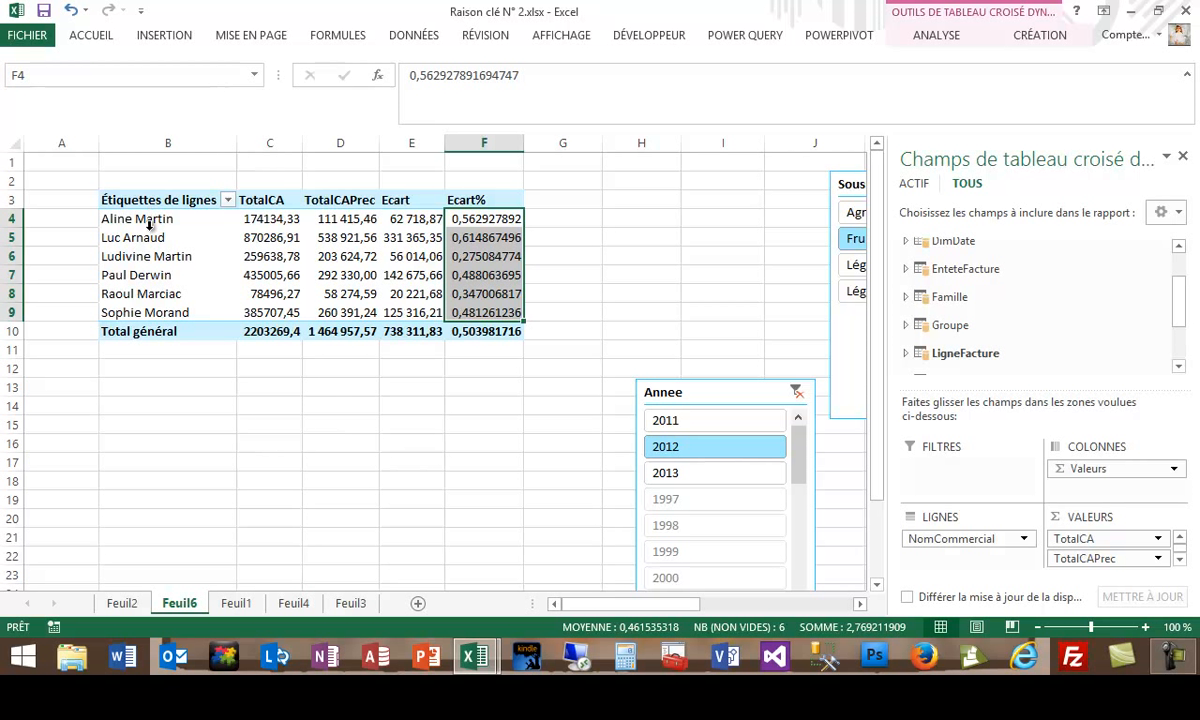
# Replace NomCommercial in the pivot table rows with the Designation field from the Produits table
pyautogui.moveTo(910, 538); pyautogui.dragTo(1050, 321)
pyautogui.moveTo(1175, 303); pyautogui.dragTo(1180, 372)
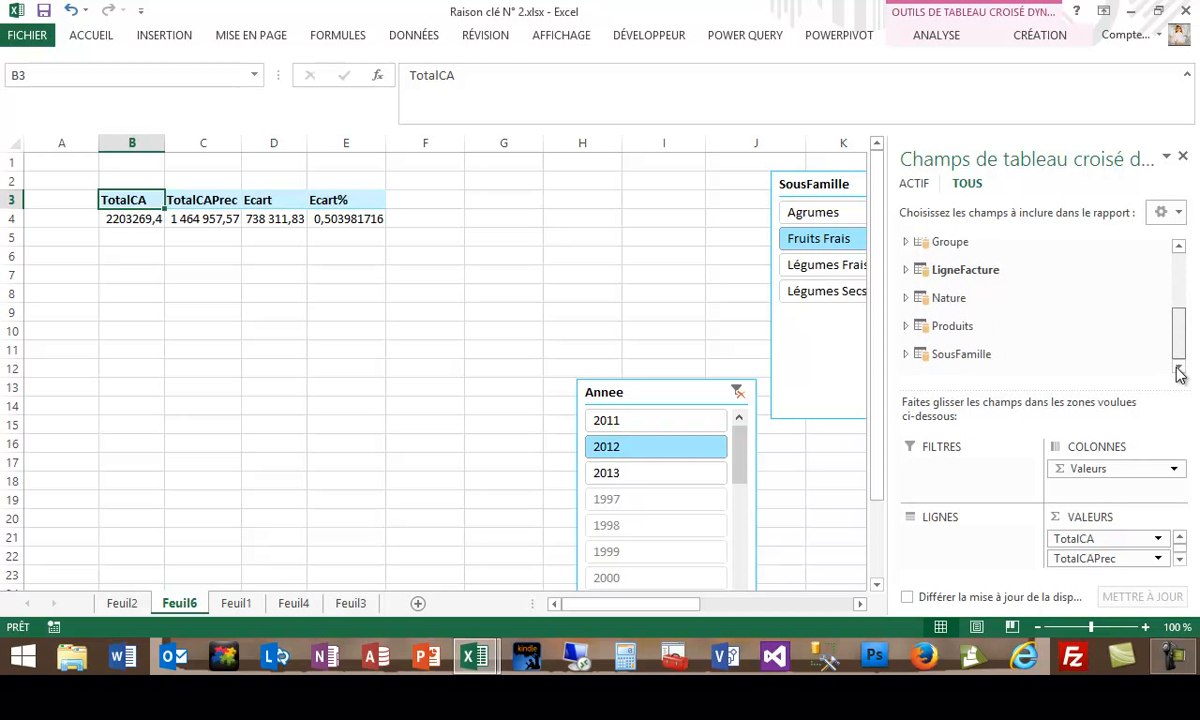
pyautogui.click(907, 328)
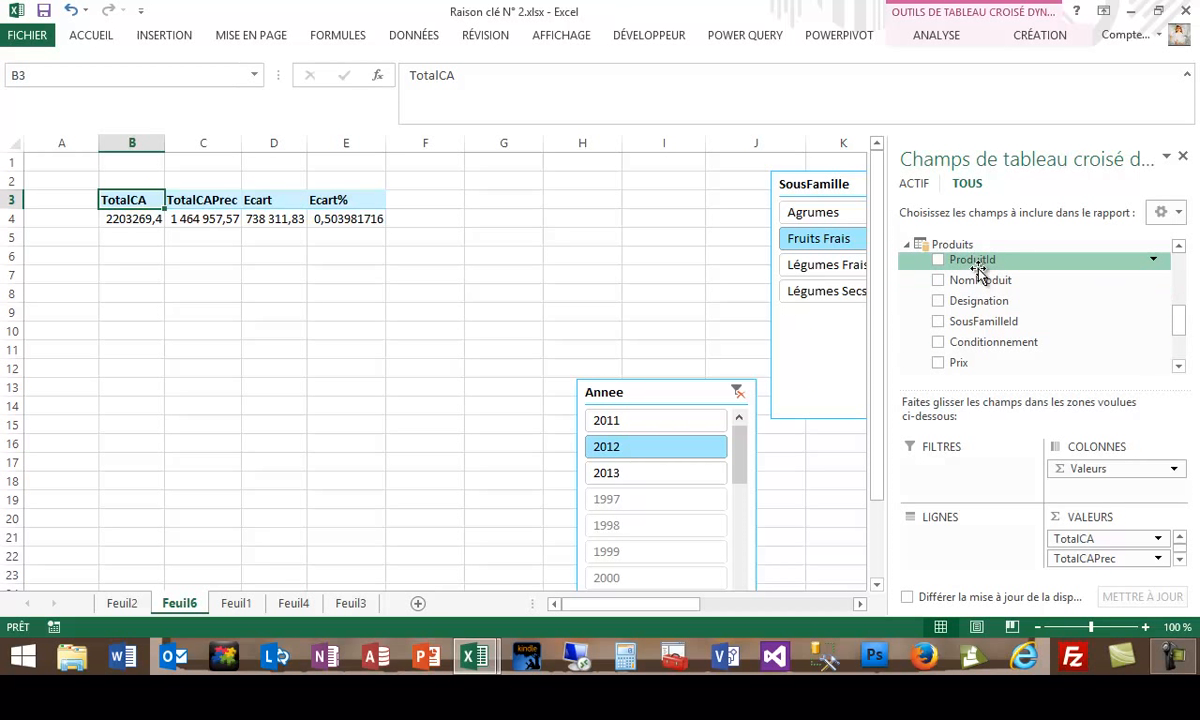
pyautogui.moveTo(993, 302); pyautogui.dragTo(981, 541)
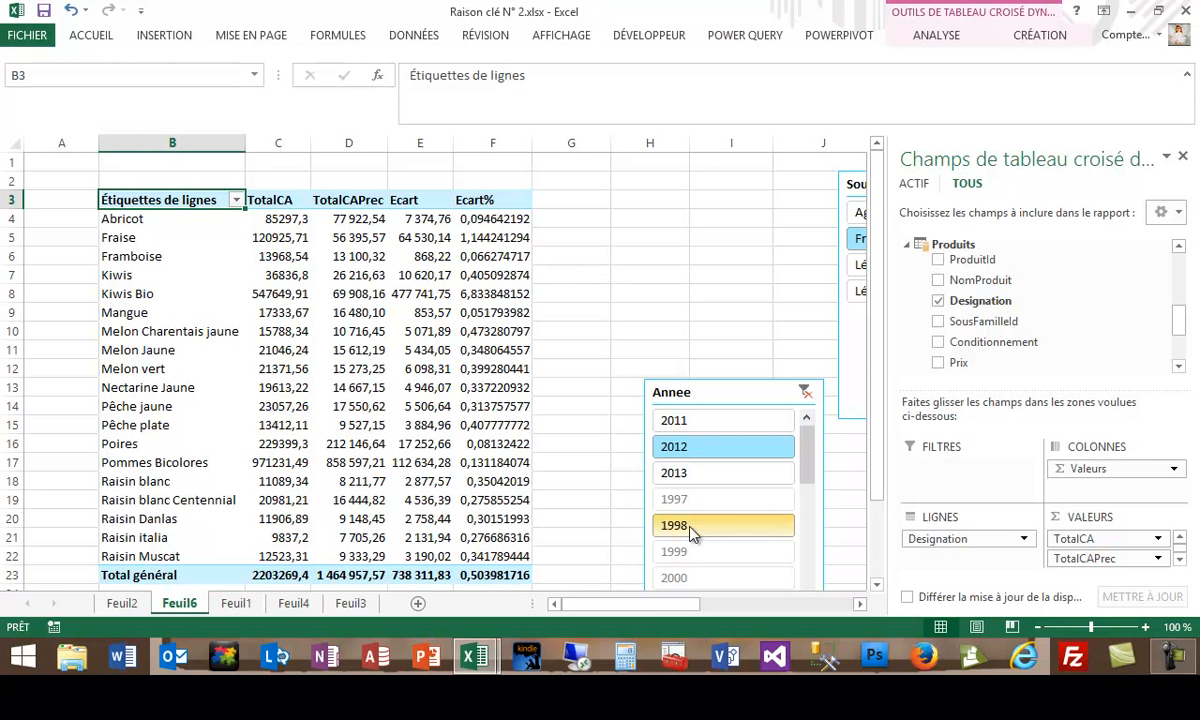
# Move the SousFamille slicer closer to the pivot table, just above the Annee slicer
pyautogui.moveTo(645, 617); pyautogui.dragTo(678, 611)
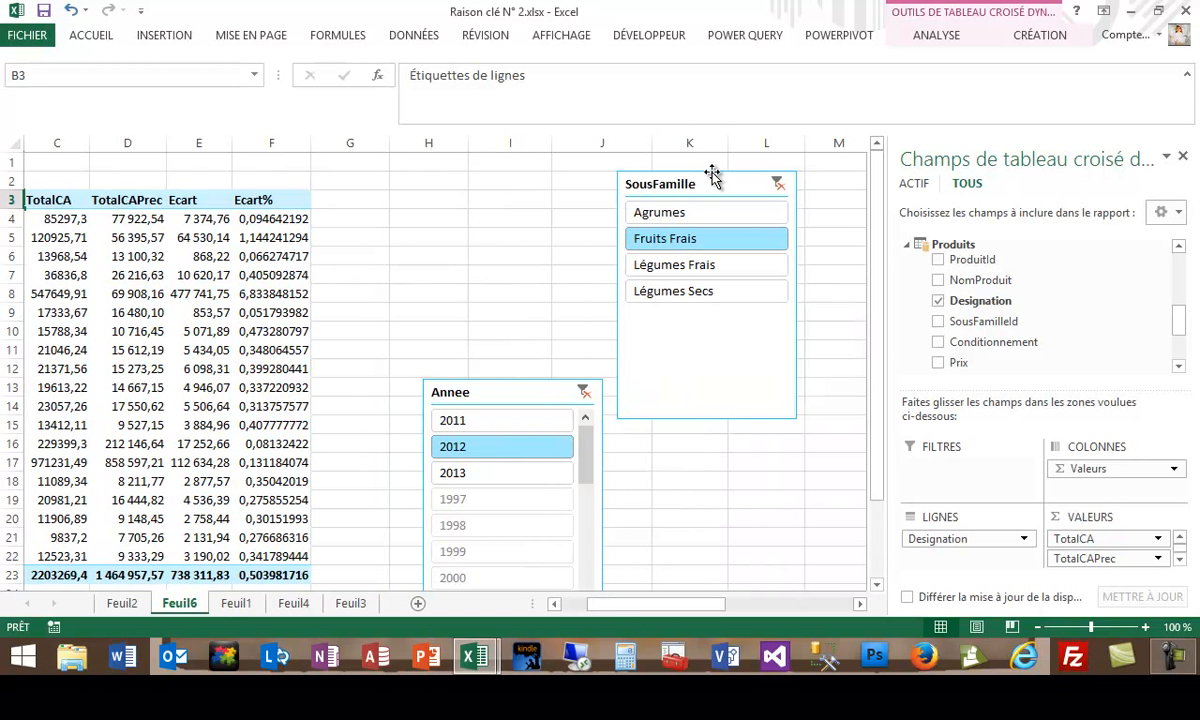
pyautogui.moveTo(718, 176); pyautogui.dragTo(503, 180)
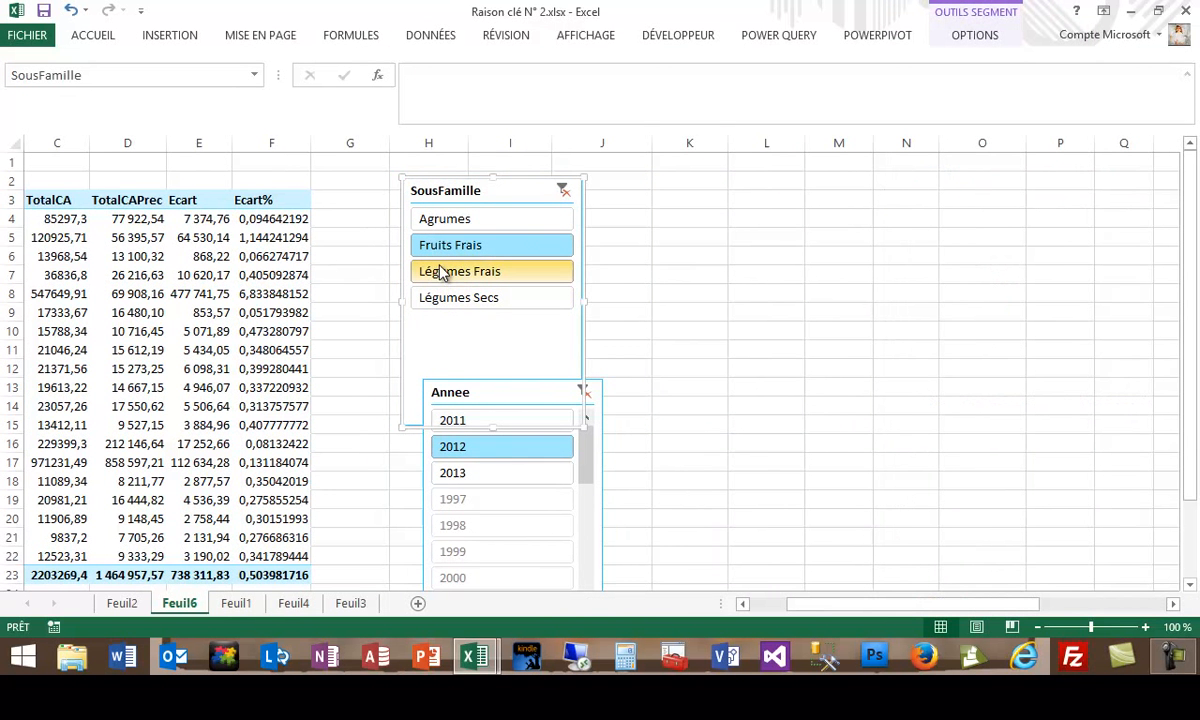
pyautogui.moveTo(850, 612); pyautogui.dragTo(812, 612)
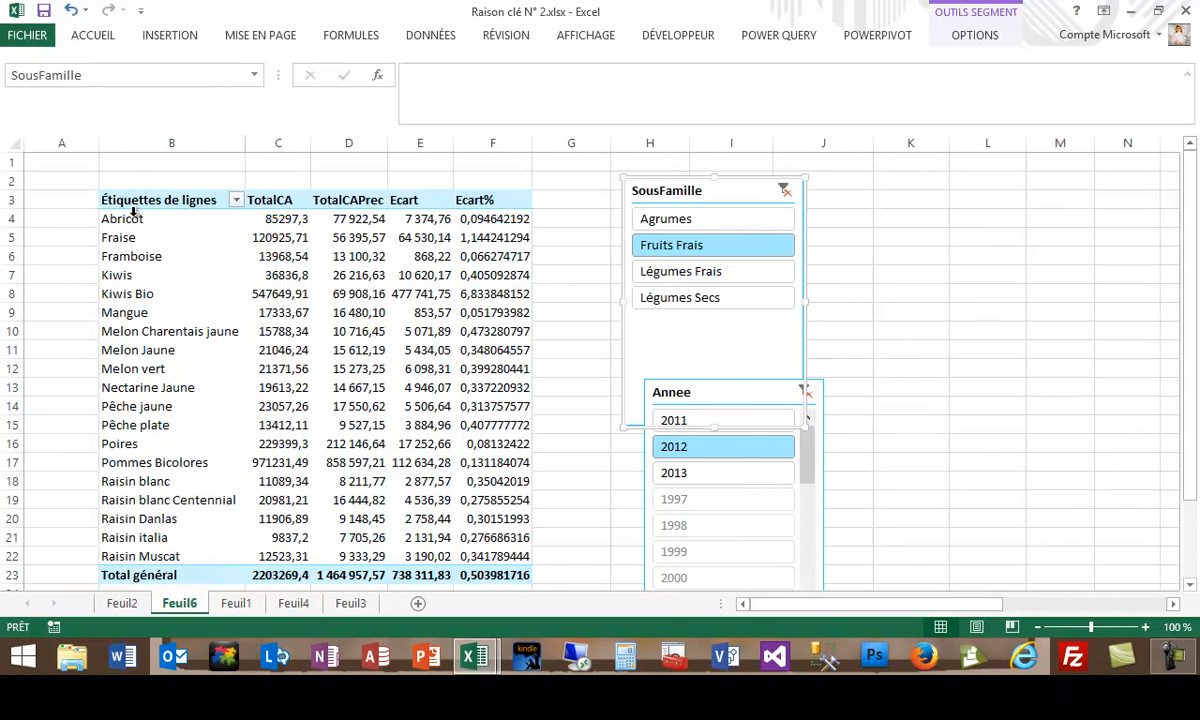
# Clear the SousFamille slicer filter to bring the products of all subfamilies back into the pivot table
pyautogui.click(786, 191)
pyautogui.moveTo(1192, 242)
pyautogui.mouseDown()
pyautogui.moveTo(1190, 538)
pyautogui.moveTo(1190, 232)
pyautogui.mouseUp()
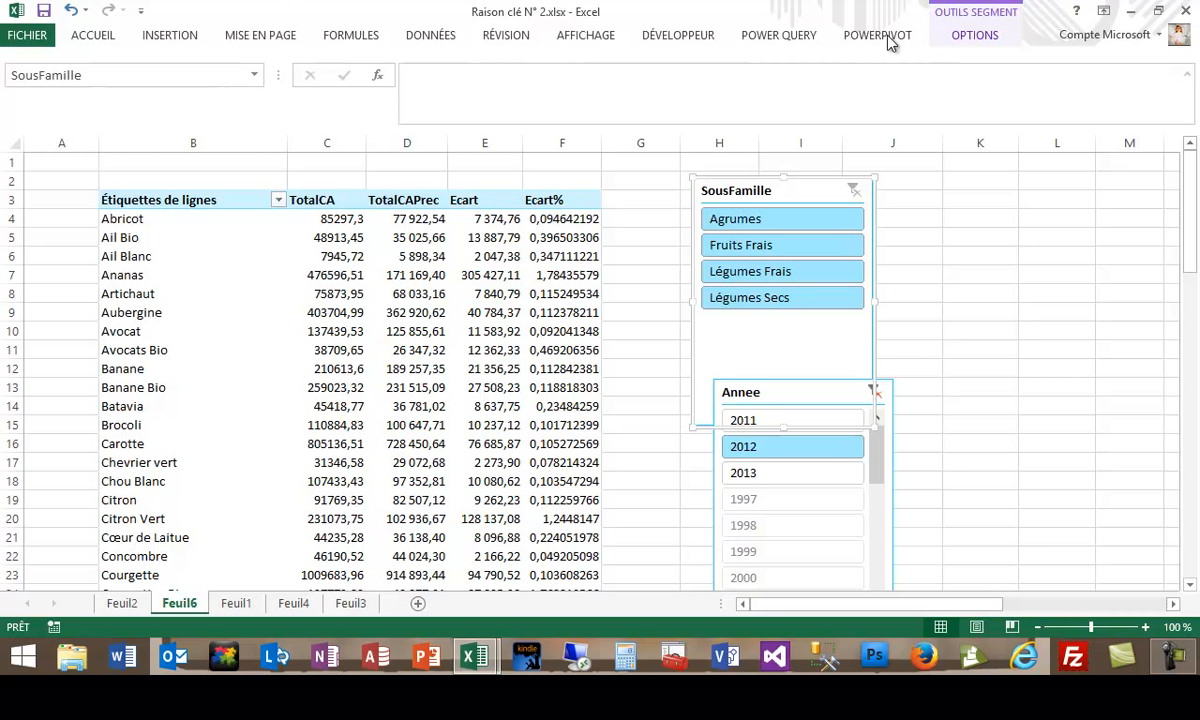
# Format the Ecart% calculated field as a Nombre of type Pourcentage with 2 decimals, save it and close the calculated field manager
pyautogui.click(845, 38)
pyautogui.click(132, 100)
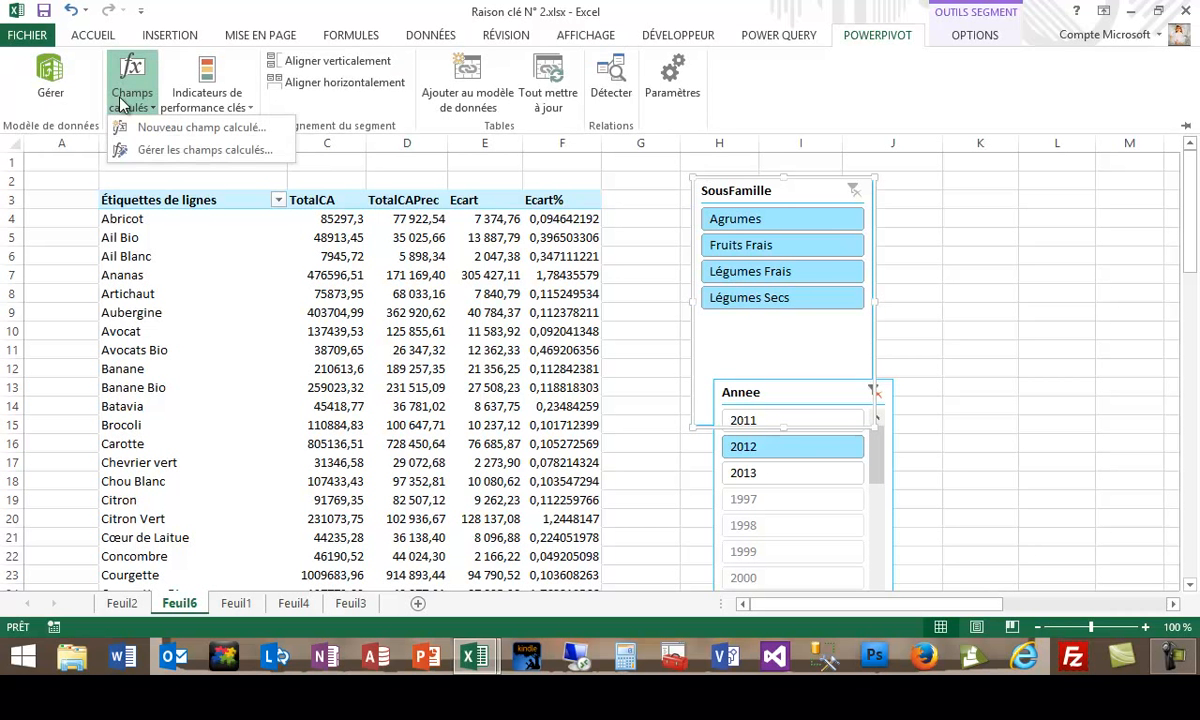
pyautogui.click(185, 150)
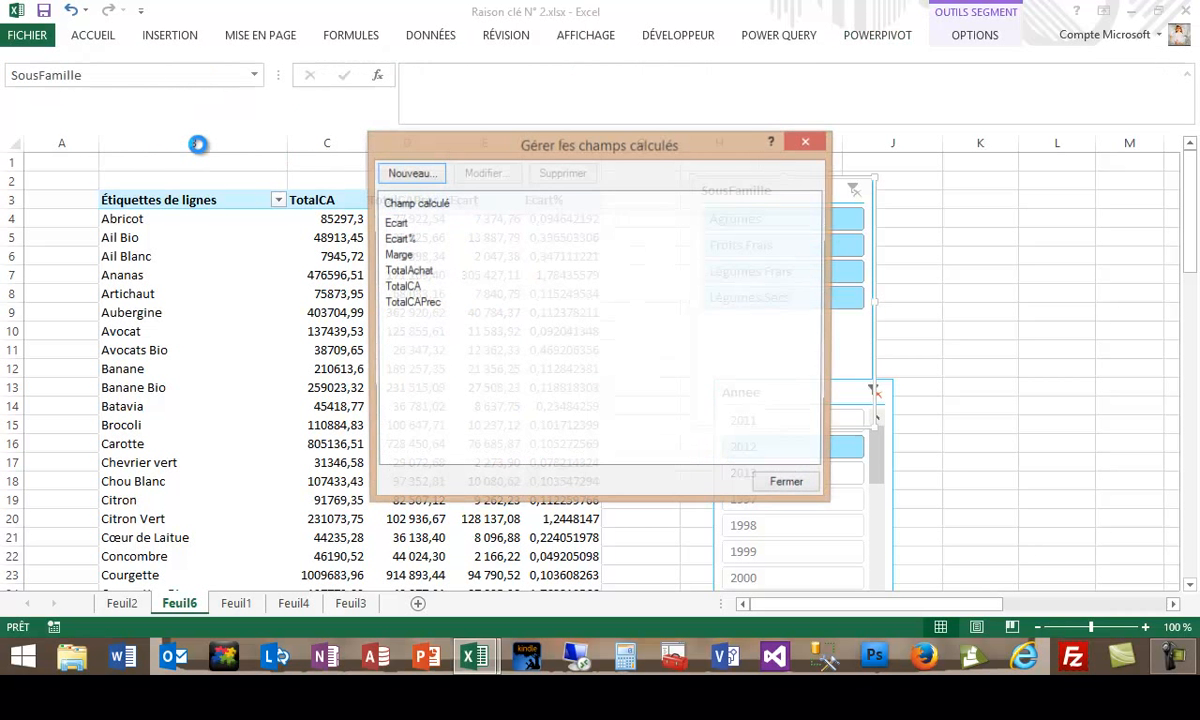
pyautogui.click(392, 238)
pyautogui.click(487, 174)
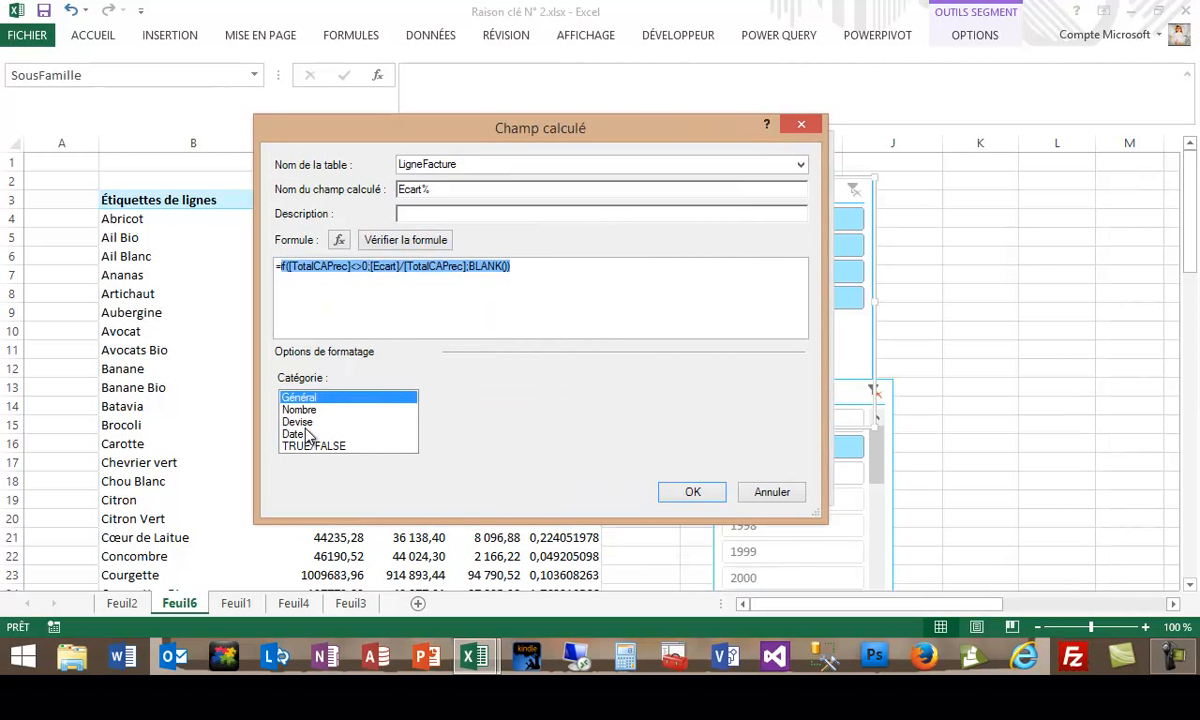
pyautogui.click(302, 410)
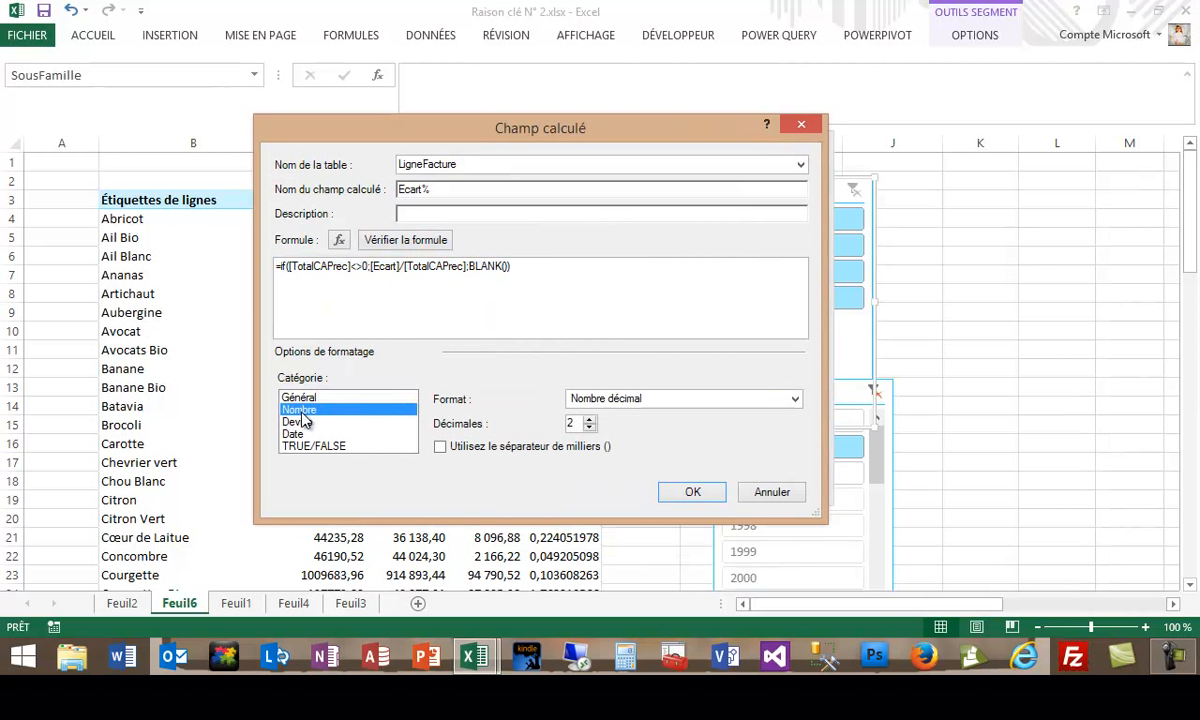
pyautogui.click(795, 399)
pyautogui.click(648, 444)
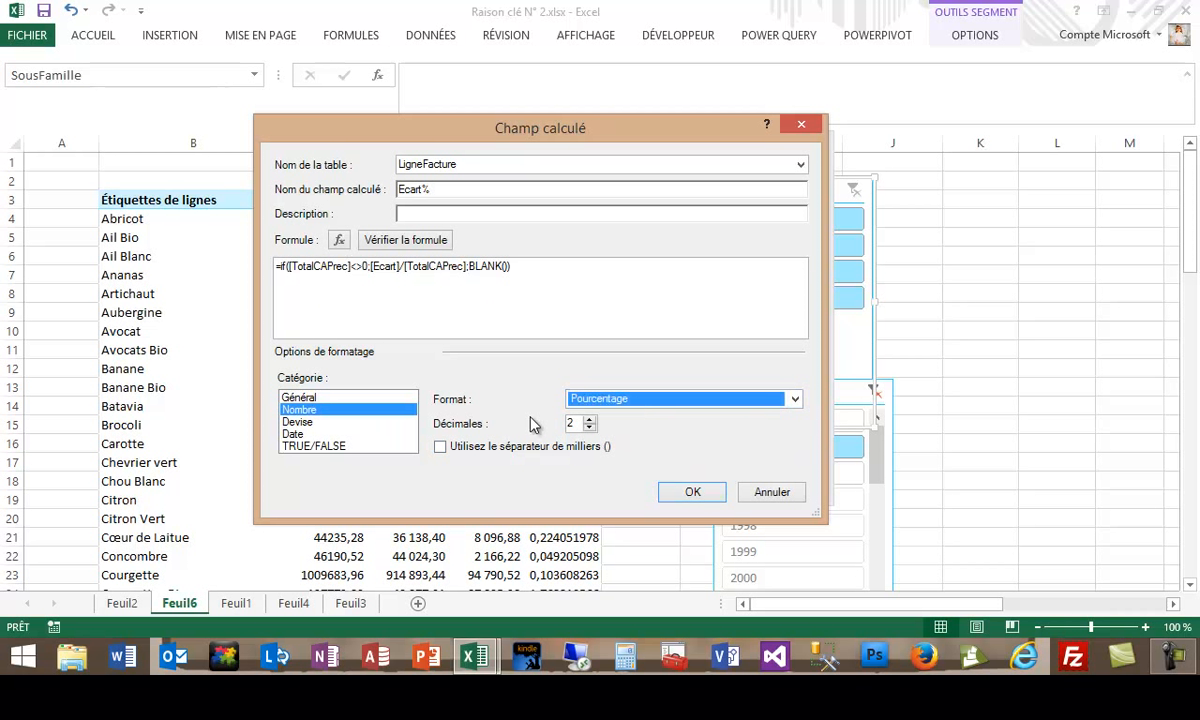
pyautogui.click(706, 498)
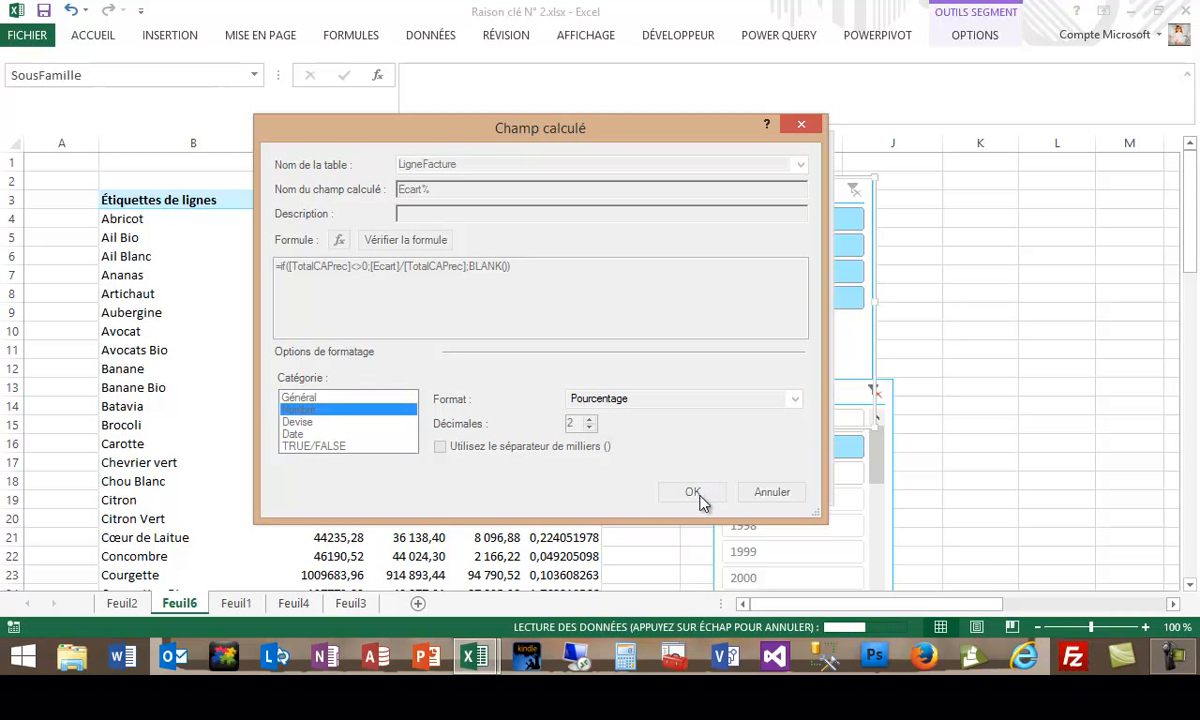
pyautogui.click(788, 486)
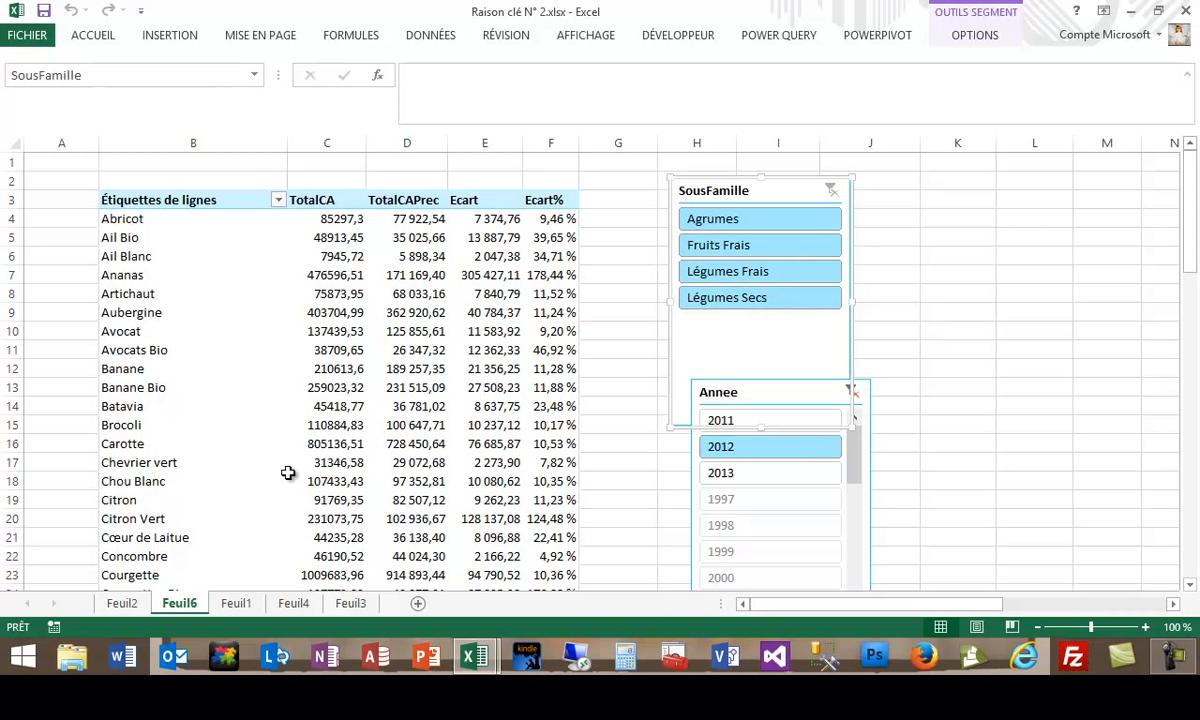
# Review the list of existing calculated fields in the calculated field manager and close it
pyautogui.moveTo(438, 355)
pyautogui.click(866, 40)
pyautogui.click(132, 100)
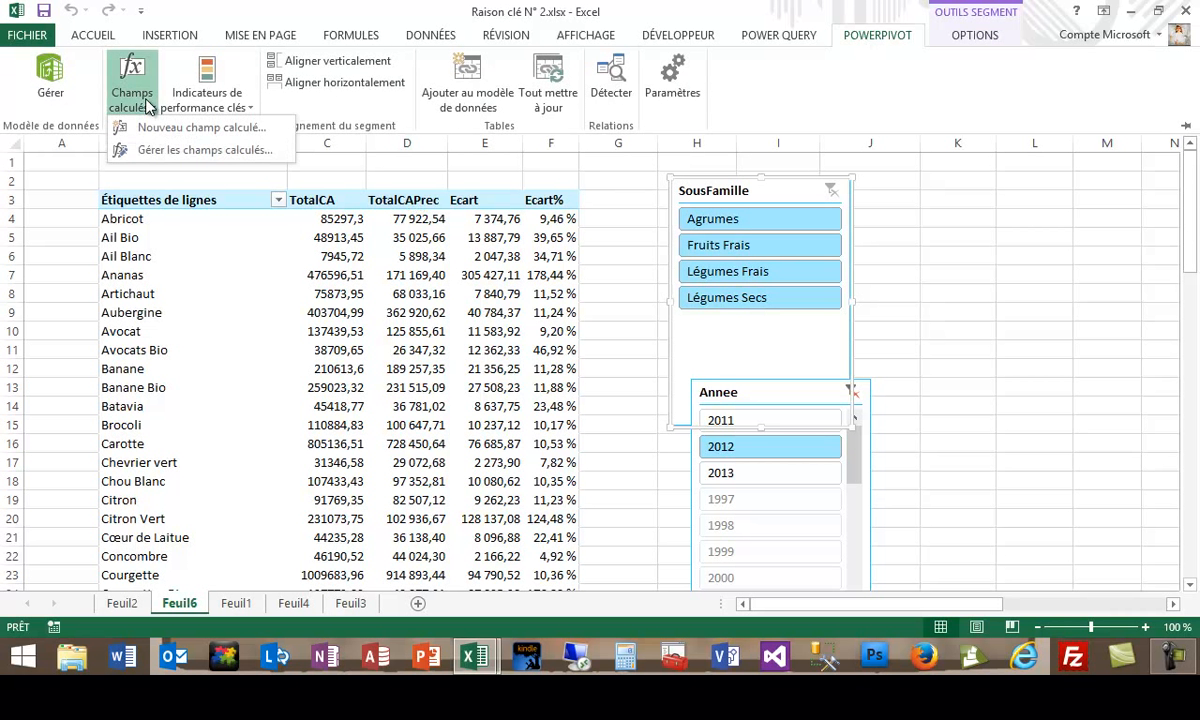
pyautogui.click(197, 152)
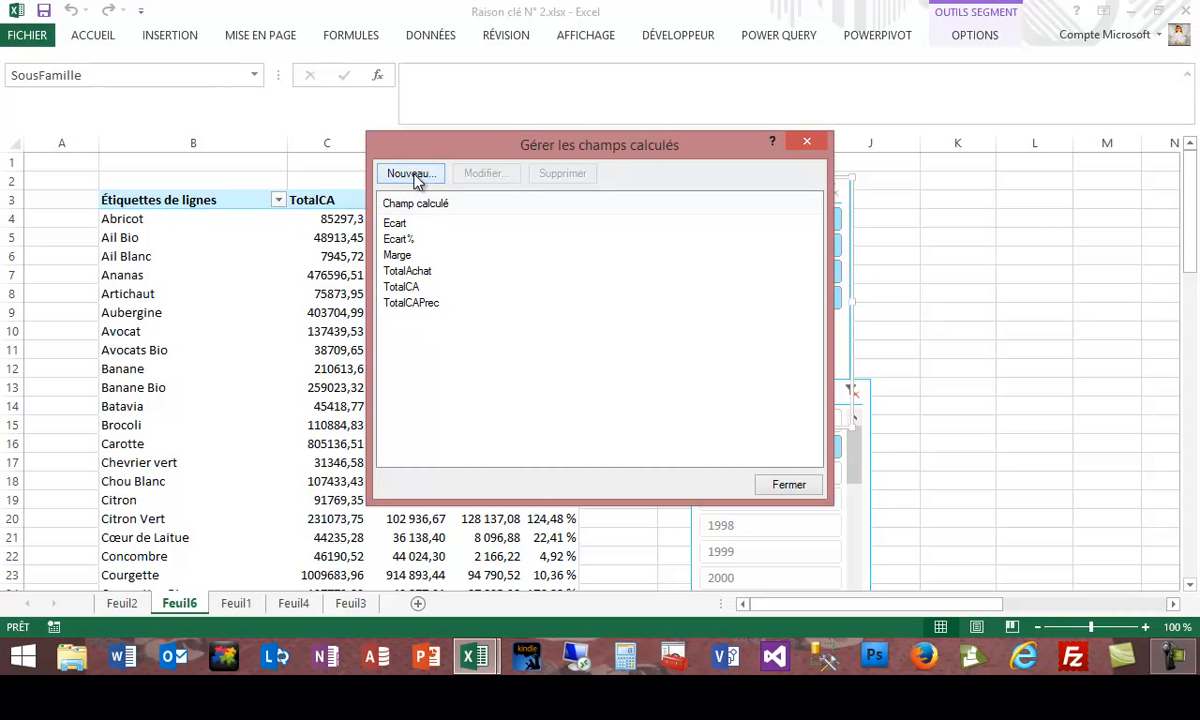
pyautogui.click(789, 486)
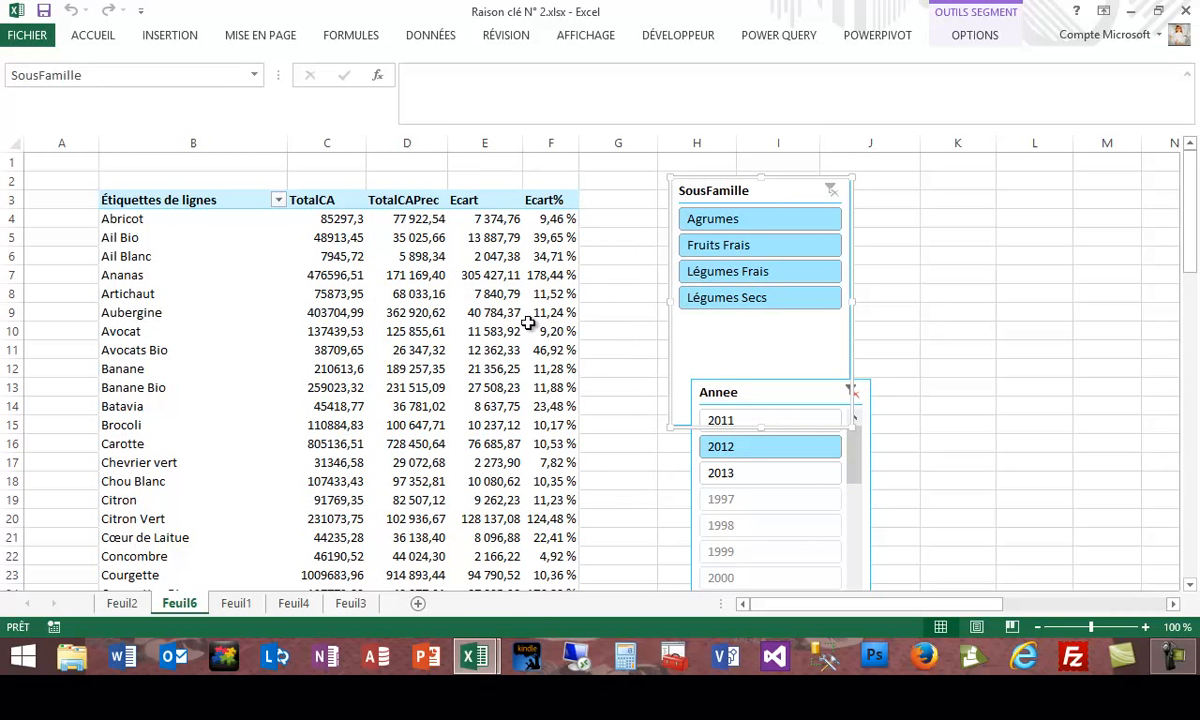
# Create a new pivot table from the PowerPivot data model on a new worksheet
pyautogui.click(872, 34)
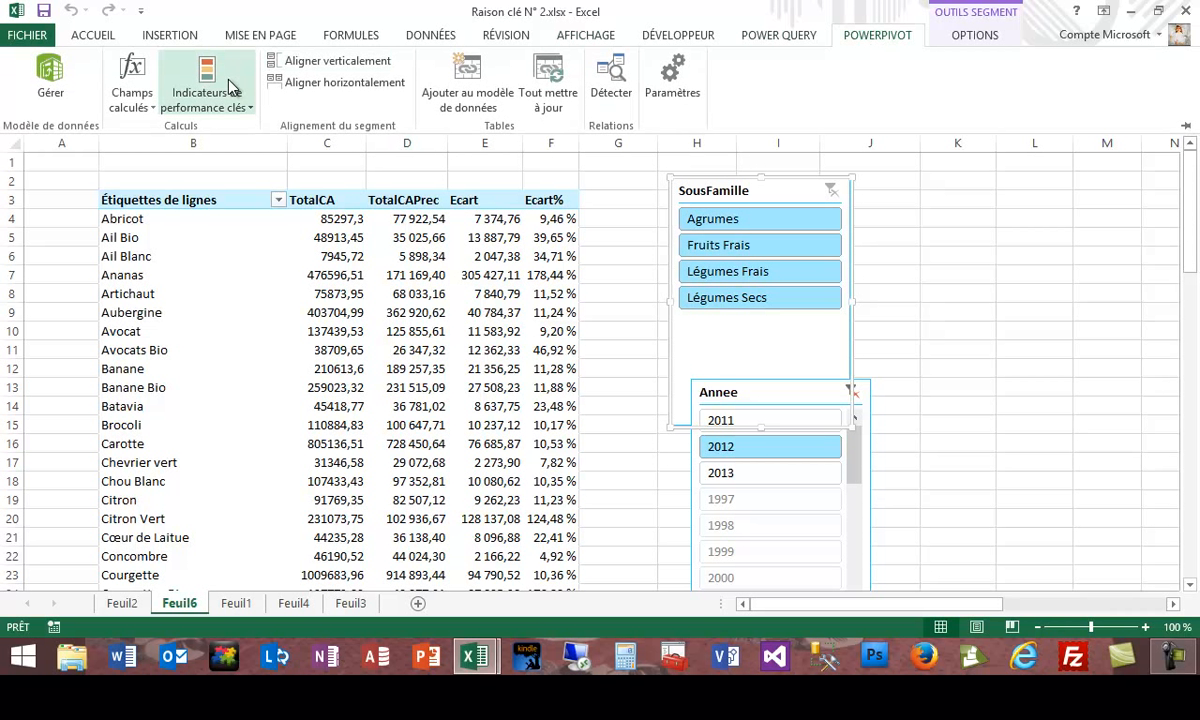
pyautogui.click(50, 85)
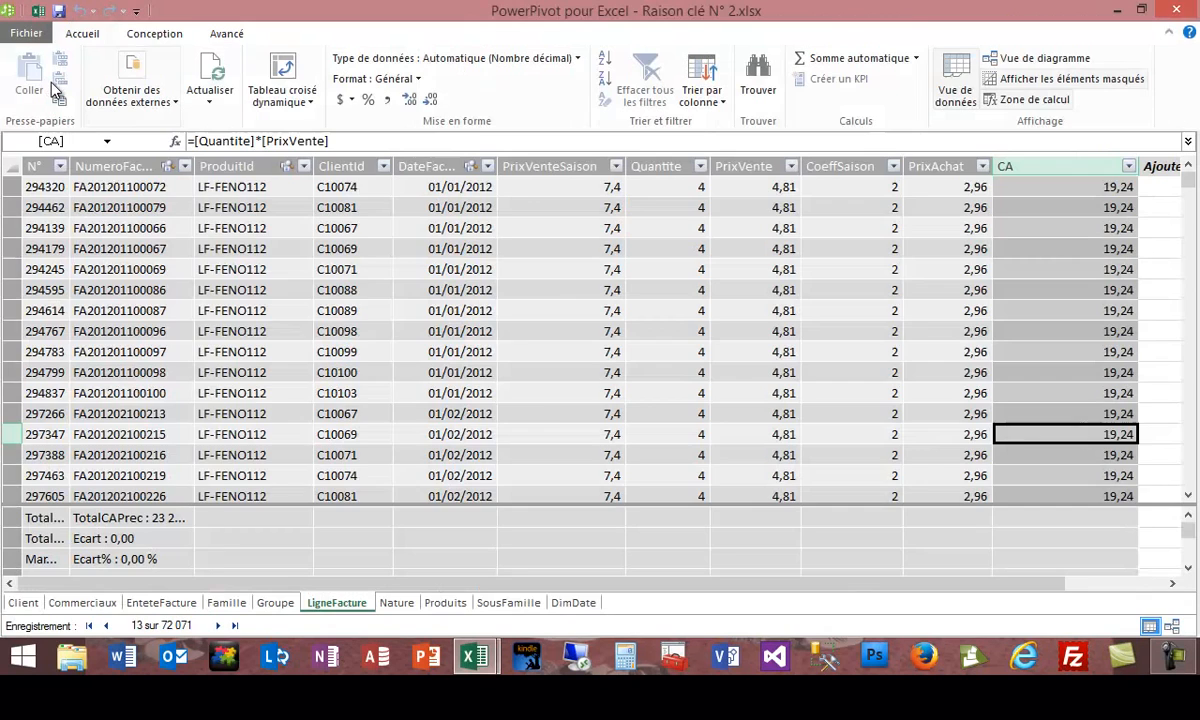
pyautogui.click(285, 68)
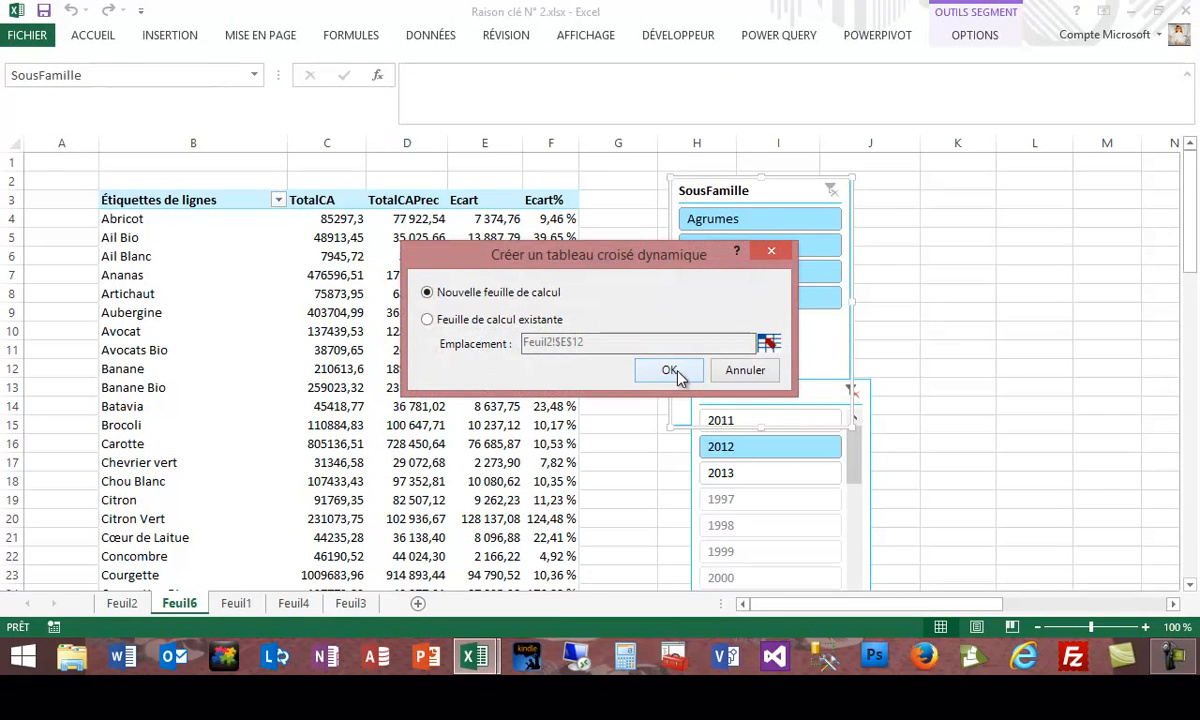
pyautogui.click(676, 372)
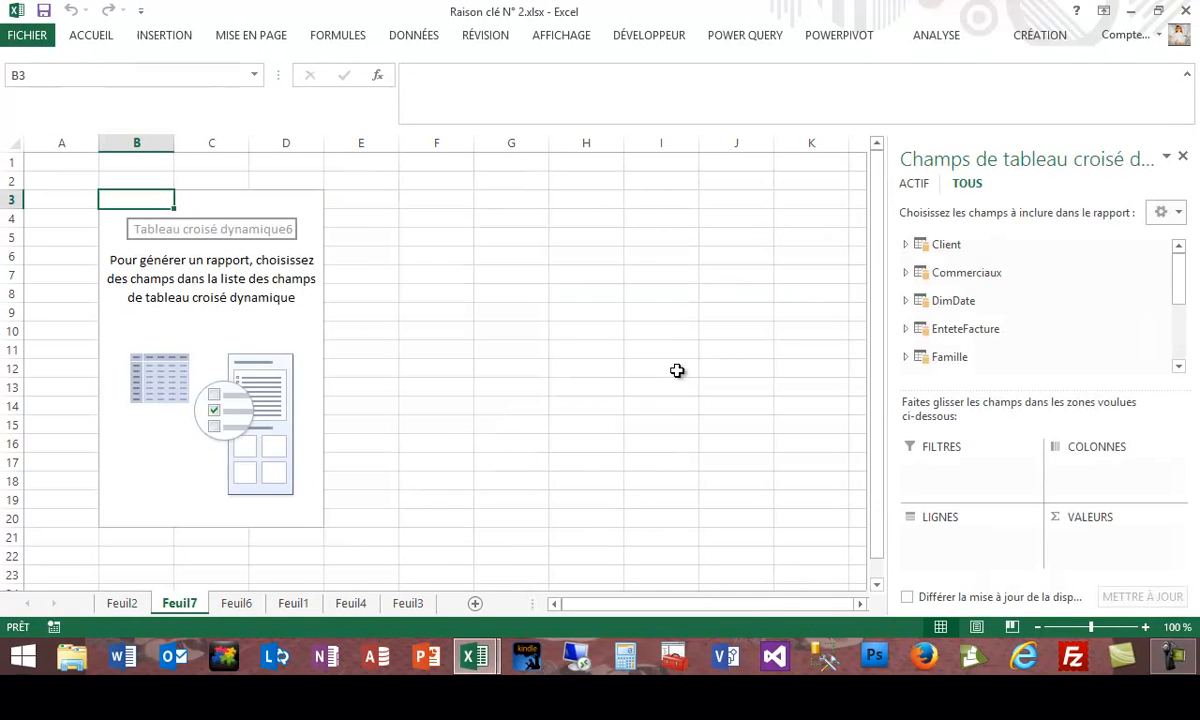
# Put the Enseigne field from the Client table in the pivot rows and the Ecart% calculated field in the values
pyautogui.click(907, 247)
pyautogui.moveTo(975, 322); pyautogui.dragTo(983, 569)
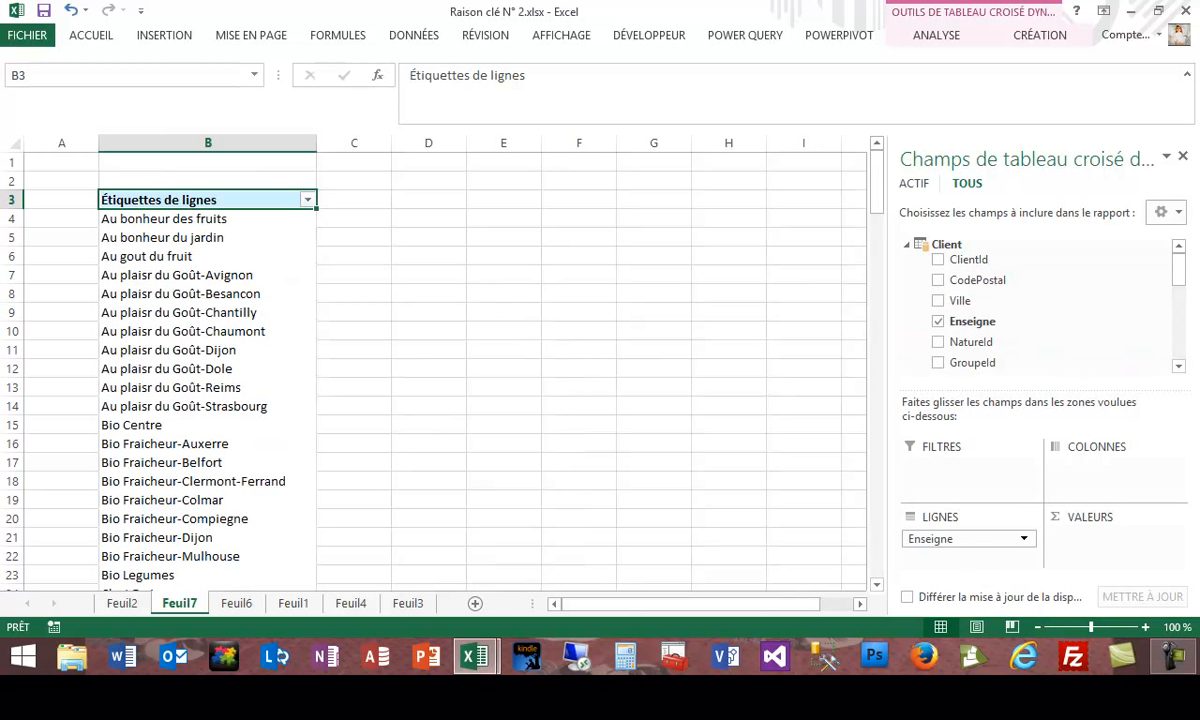
pyautogui.moveTo(1178, 280); pyautogui.dragTo(1177, 352)
pyautogui.click(907, 270)
pyautogui.moveTo(960, 268); pyautogui.dragTo(1137, 556)
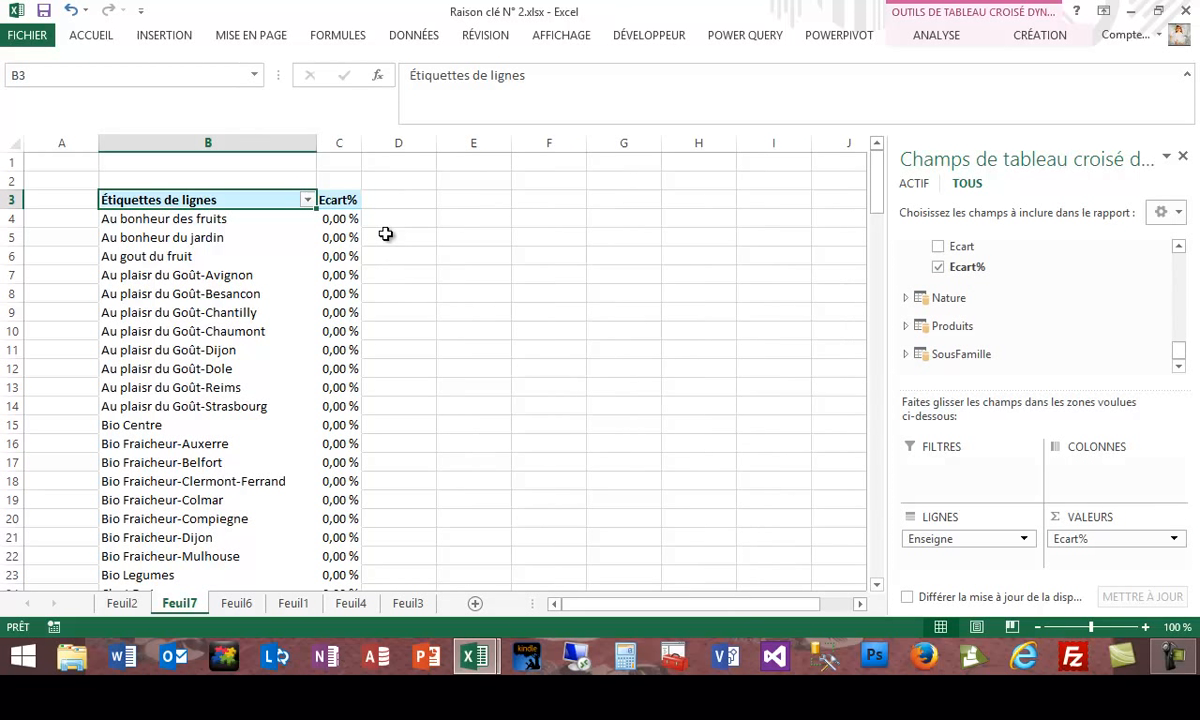
# Add a slicer for the Annee field of the DimDate table to the new pivot table
pyautogui.moveTo(347, 410)
pyautogui.moveTo(358, 357)
pyautogui.moveTo(1179, 354); pyautogui.dragTo(1179, 281)
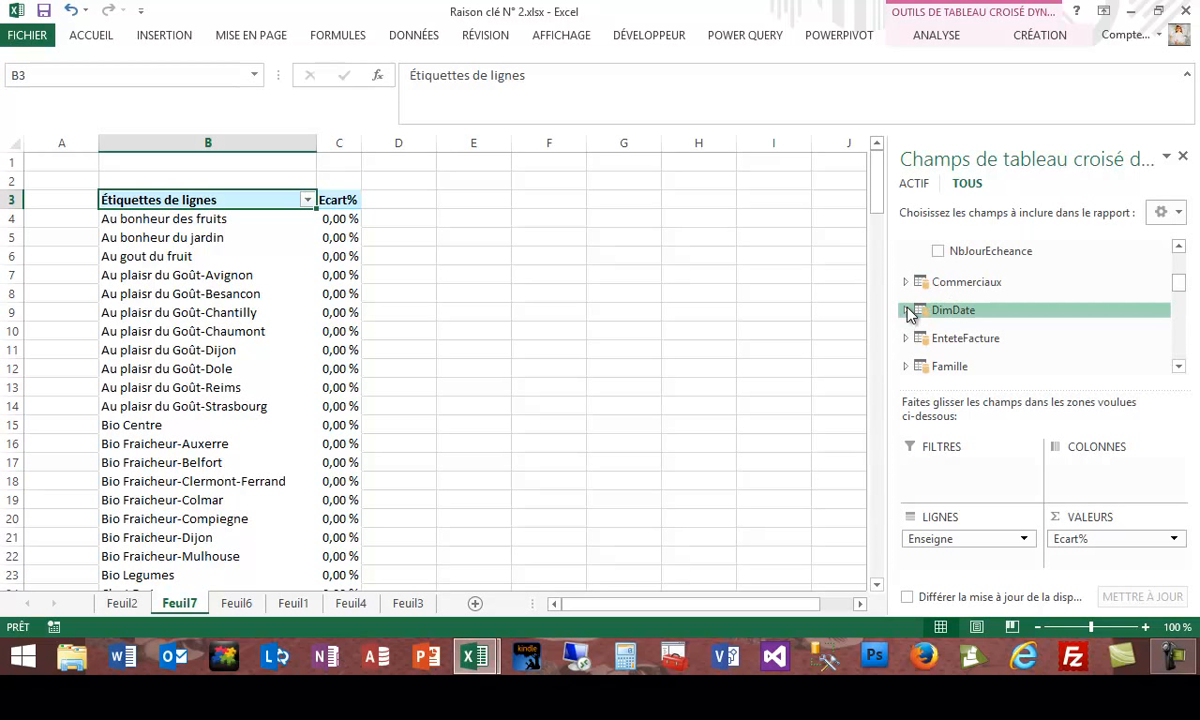
pyautogui.click(906, 310)
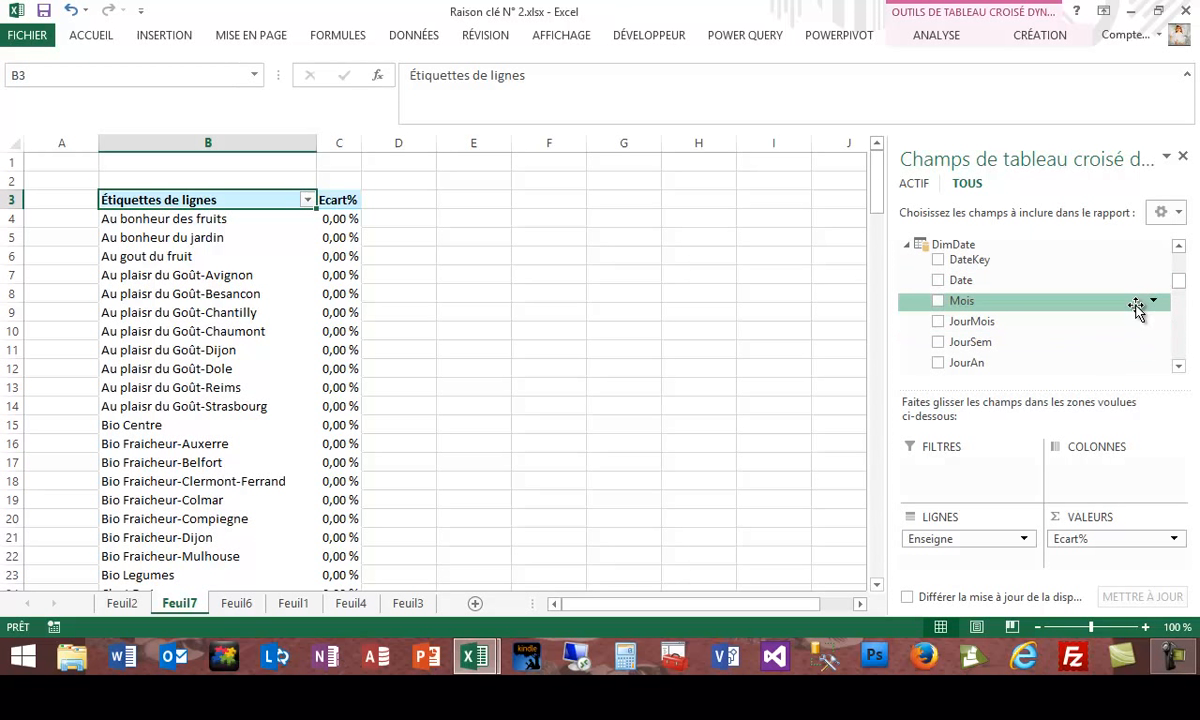
pyautogui.moveTo(1183, 287); pyautogui.dragTo(1185, 300)
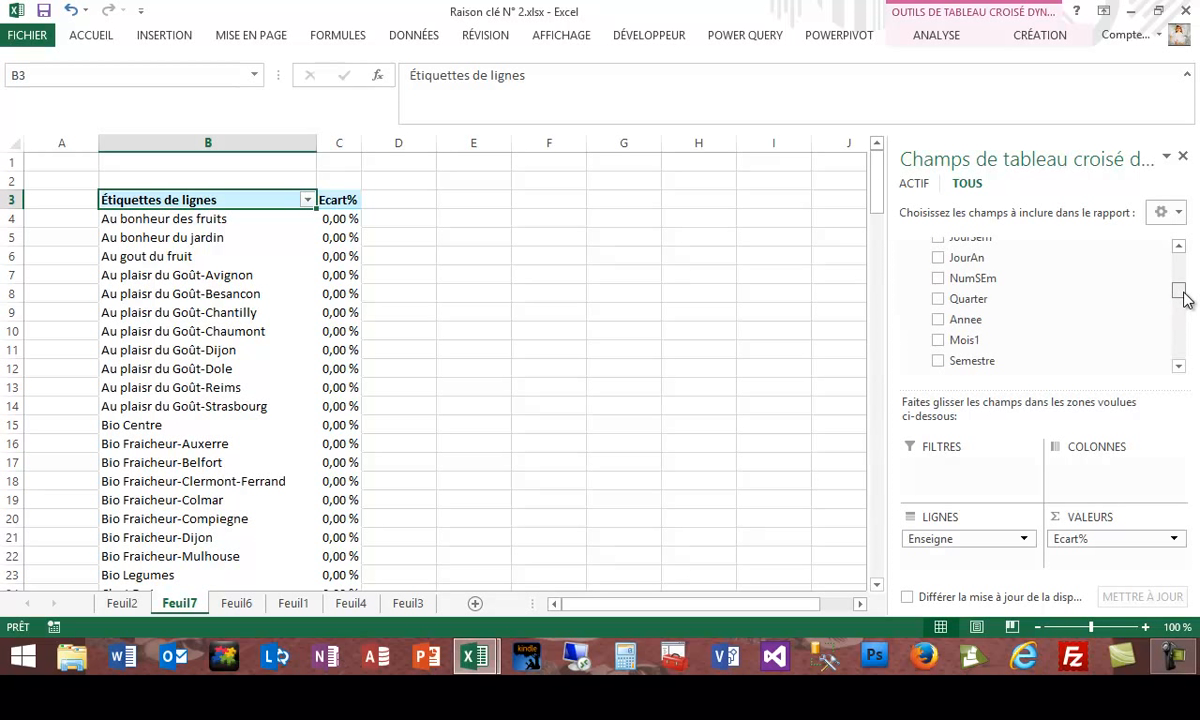
pyautogui.rightClick(976, 327)
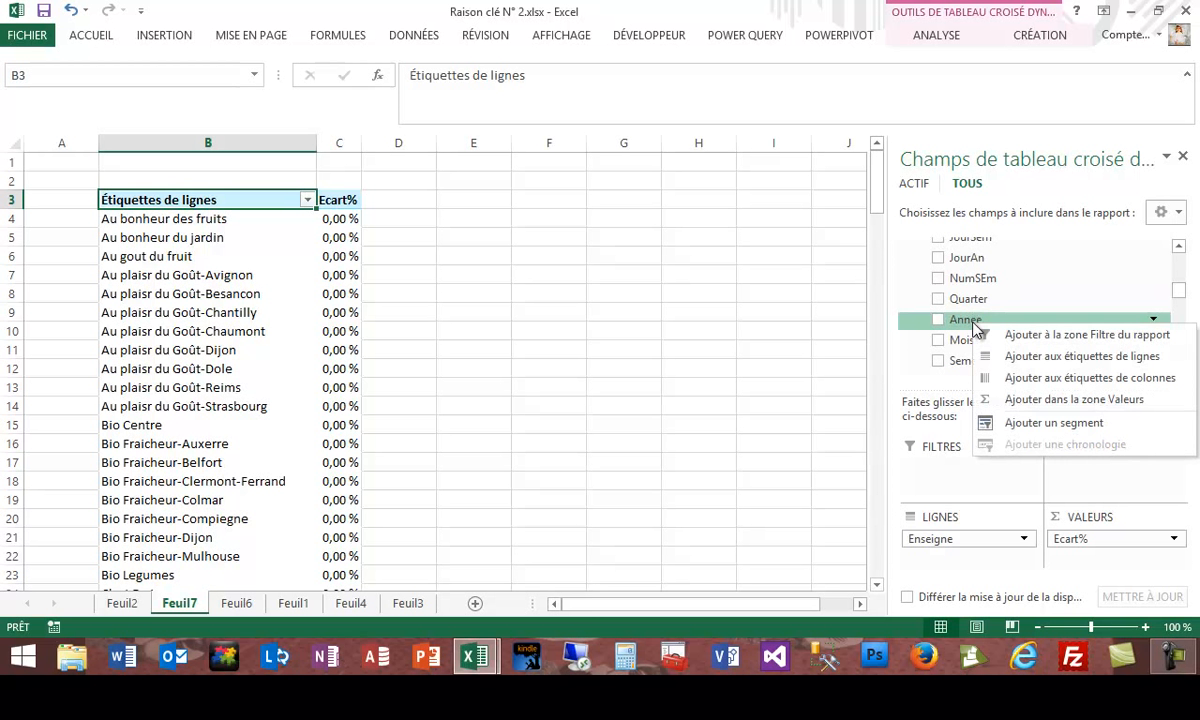
pyautogui.click(1055, 424)
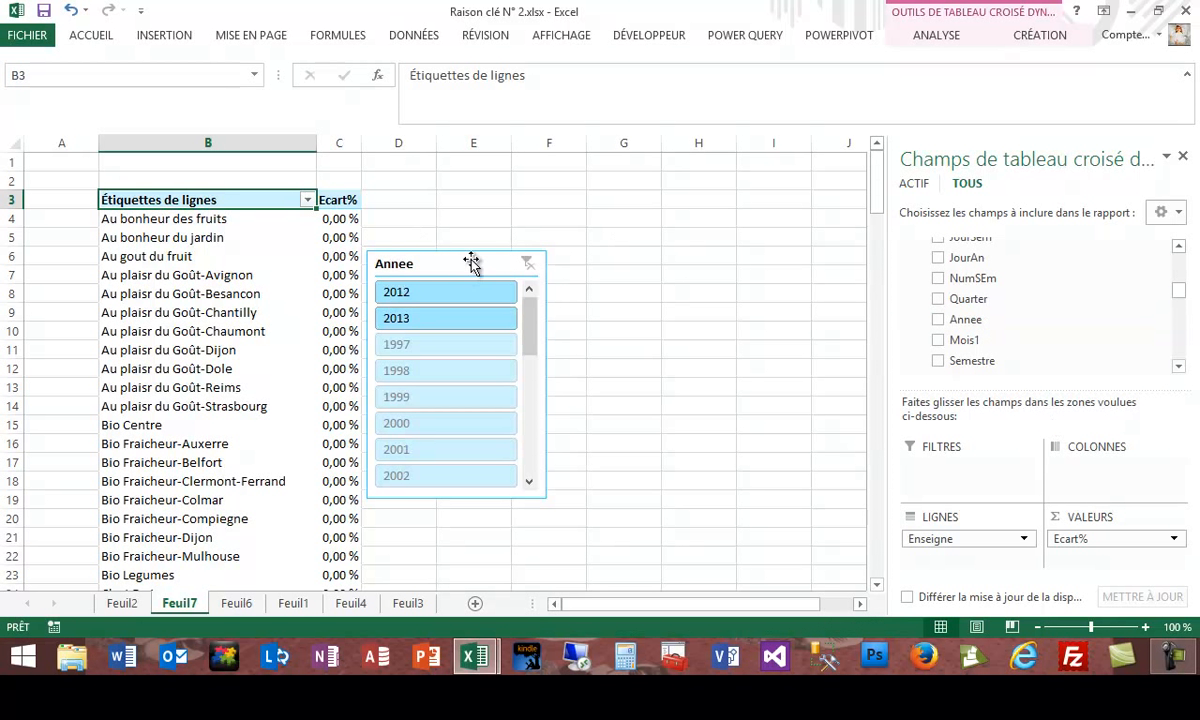
# Move the Annee slicer further from the pivot table, level with its header, and filter on 2012
pyautogui.moveTo(474, 254); pyautogui.dragTo(656, 192)
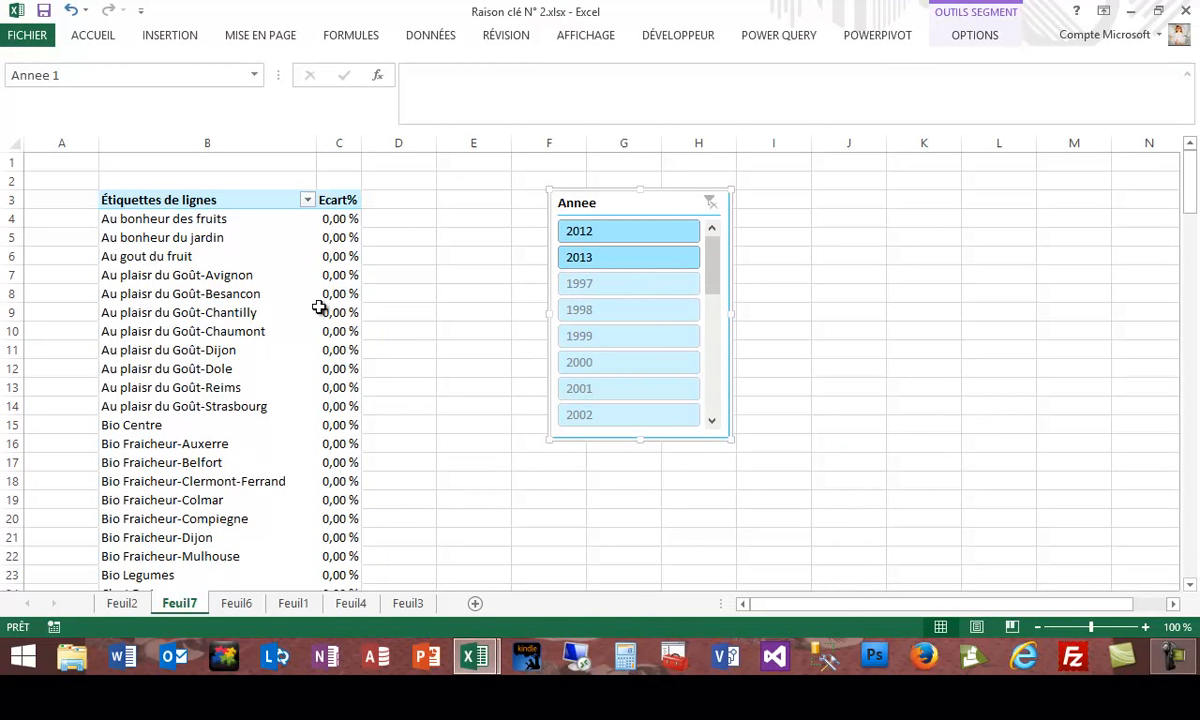
pyautogui.click(628, 234)
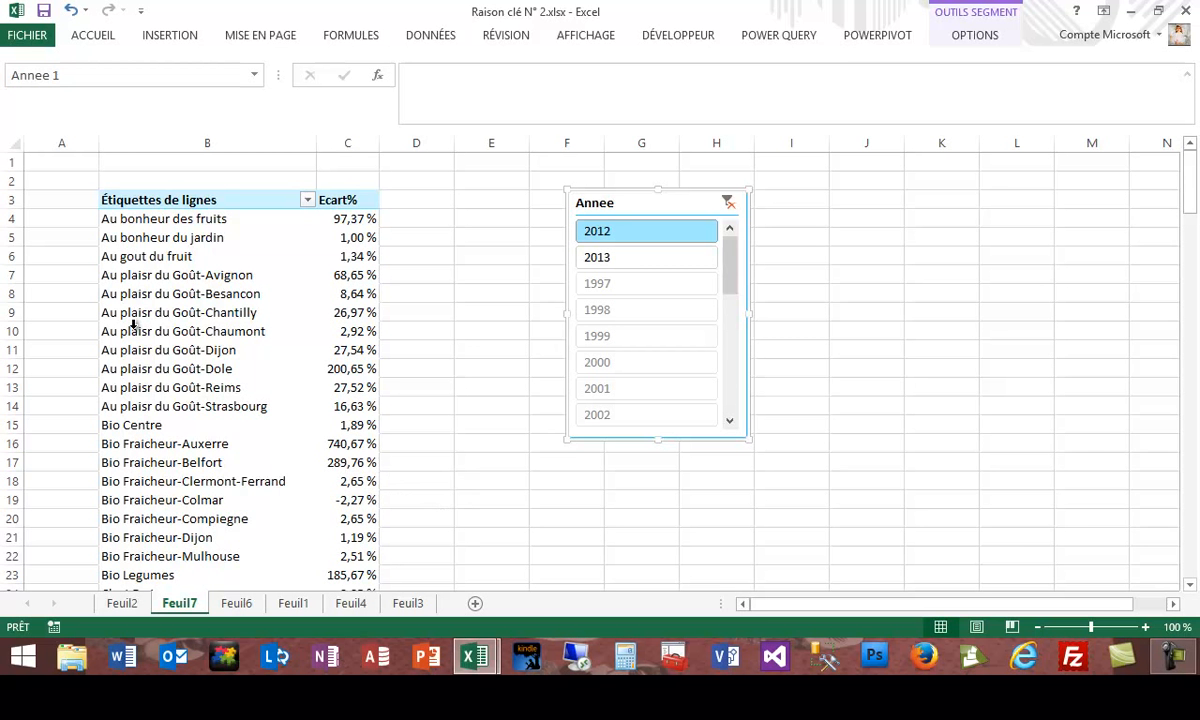
# Add the Nature field from the Nature table to the pivot rows above Enseigne
pyautogui.click(169, 331)
pyautogui.moveTo(1185, 295); pyautogui.dragTo(1182, 255)
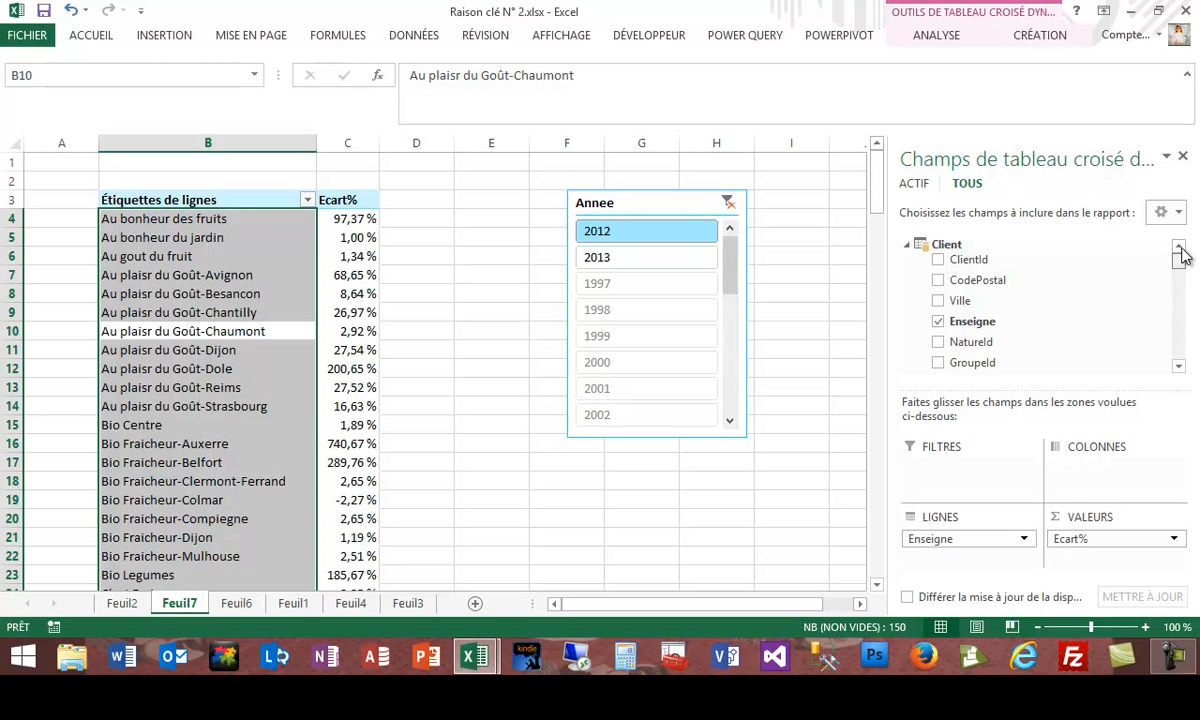
pyautogui.moveTo(1180, 272); pyautogui.dragTo(1177, 351)
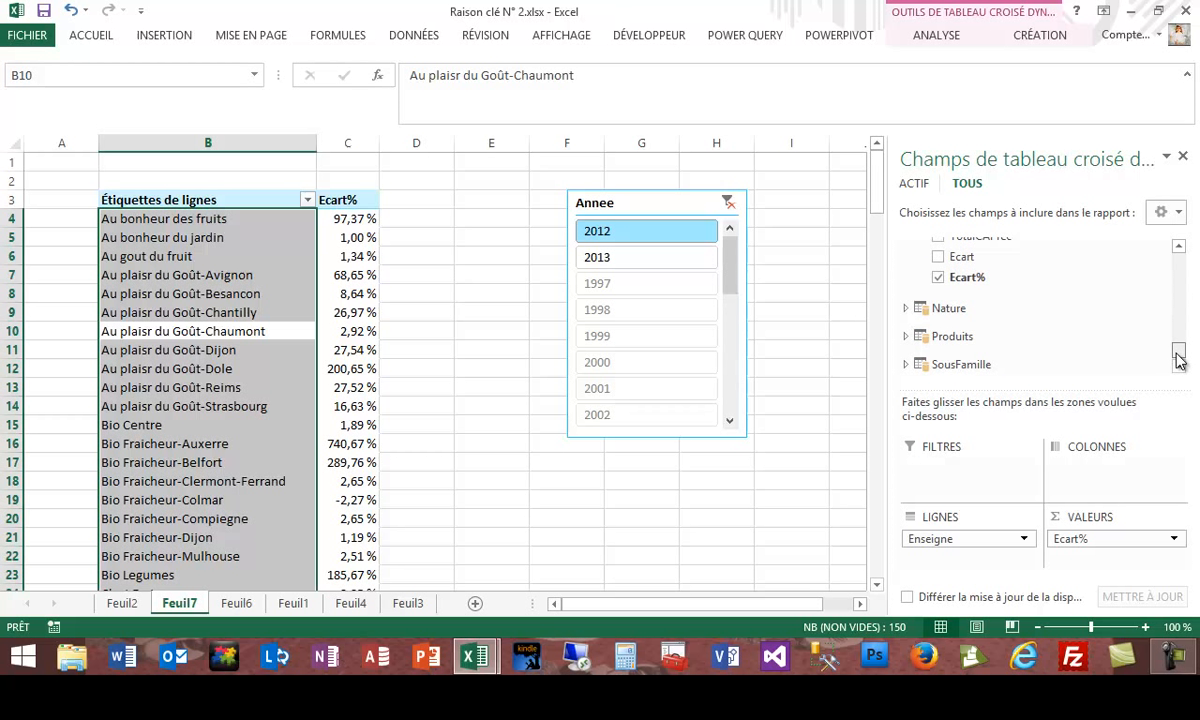
pyautogui.click(904, 366)
pyautogui.moveTo(986, 343); pyautogui.dragTo(1018, 343)
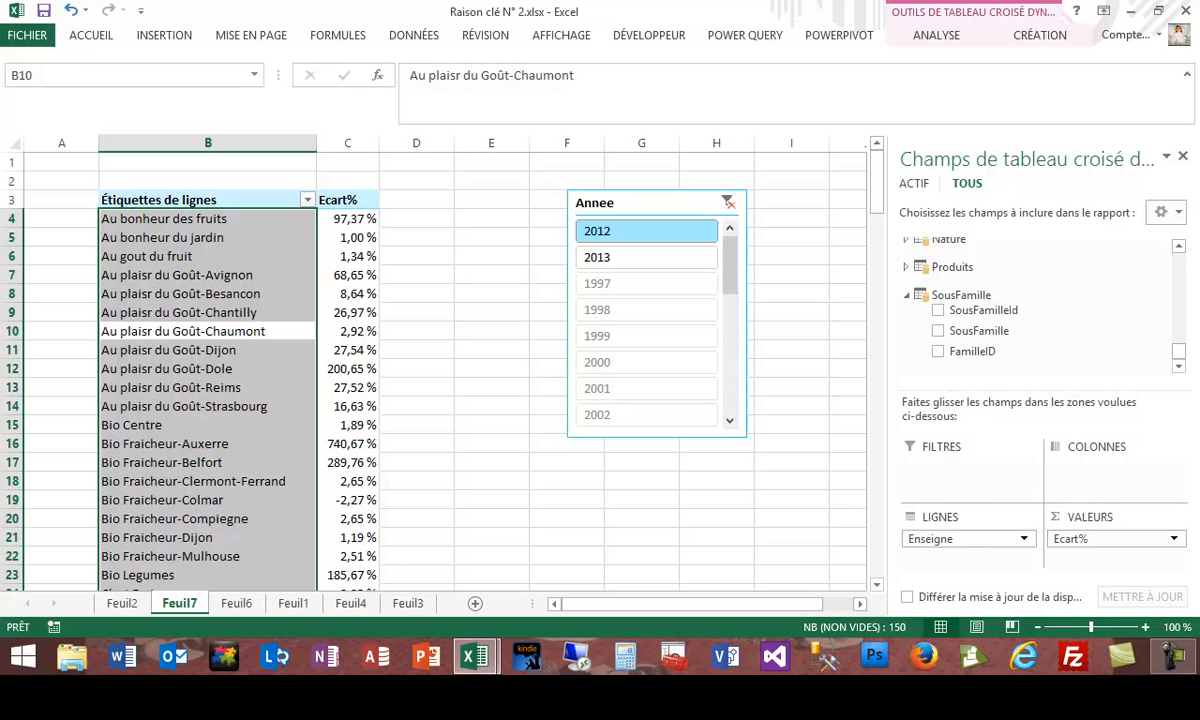
pyautogui.moveTo(1178, 357); pyautogui.dragTo(1179, 343)
pyautogui.click(907, 357)
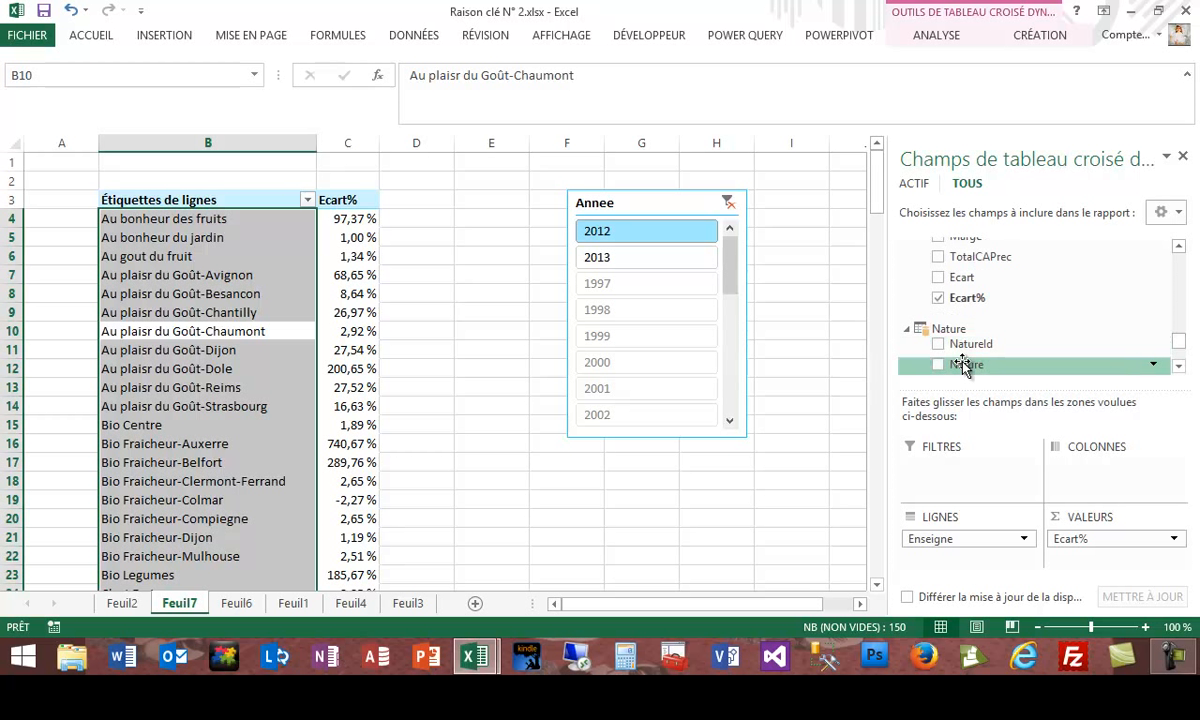
pyautogui.moveTo(908, 364); pyautogui.dragTo(962, 538)
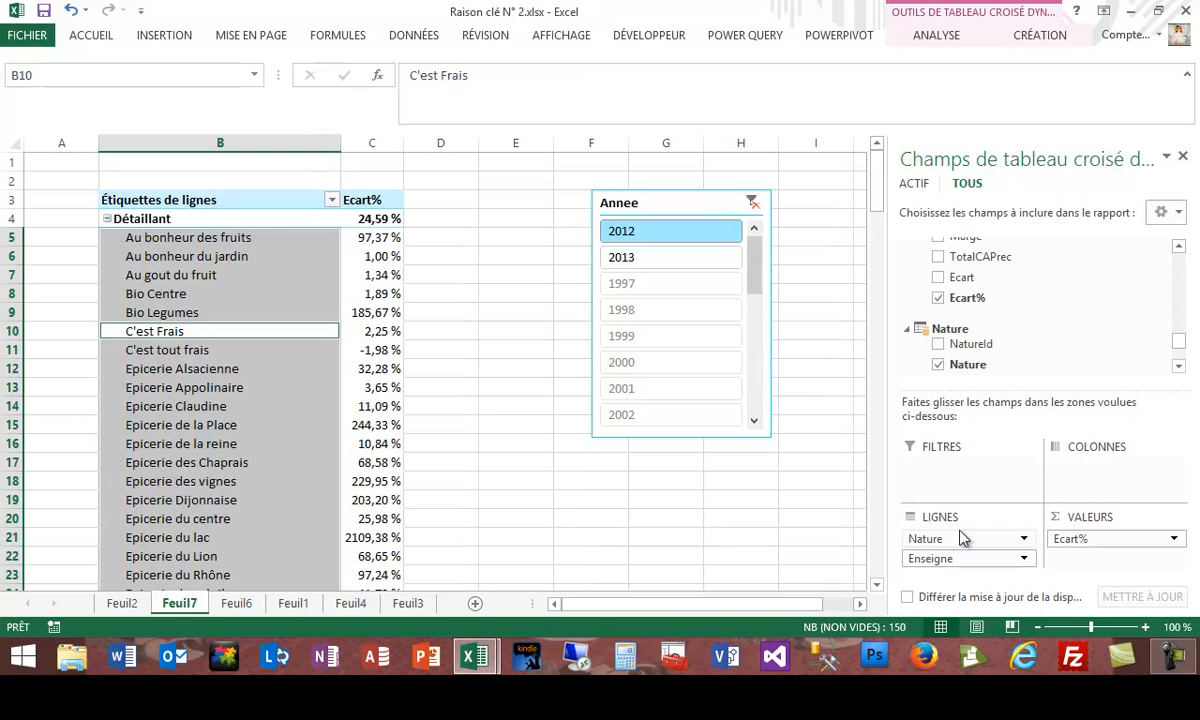
# Collapse the entire Nature field in the pivot table so only the customer types are listed
pyautogui.click(120, 218)
pyautogui.rightClick(128, 218)
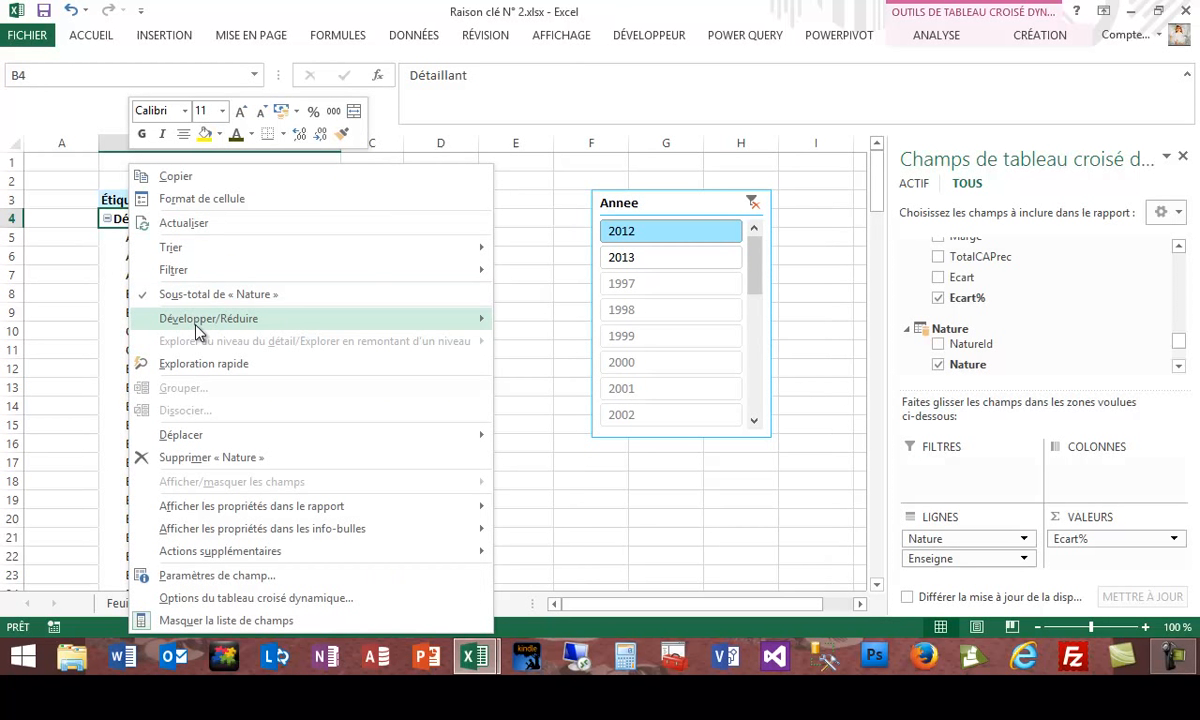
pyautogui.moveTo(450, 318)
pyautogui.click(580, 390)
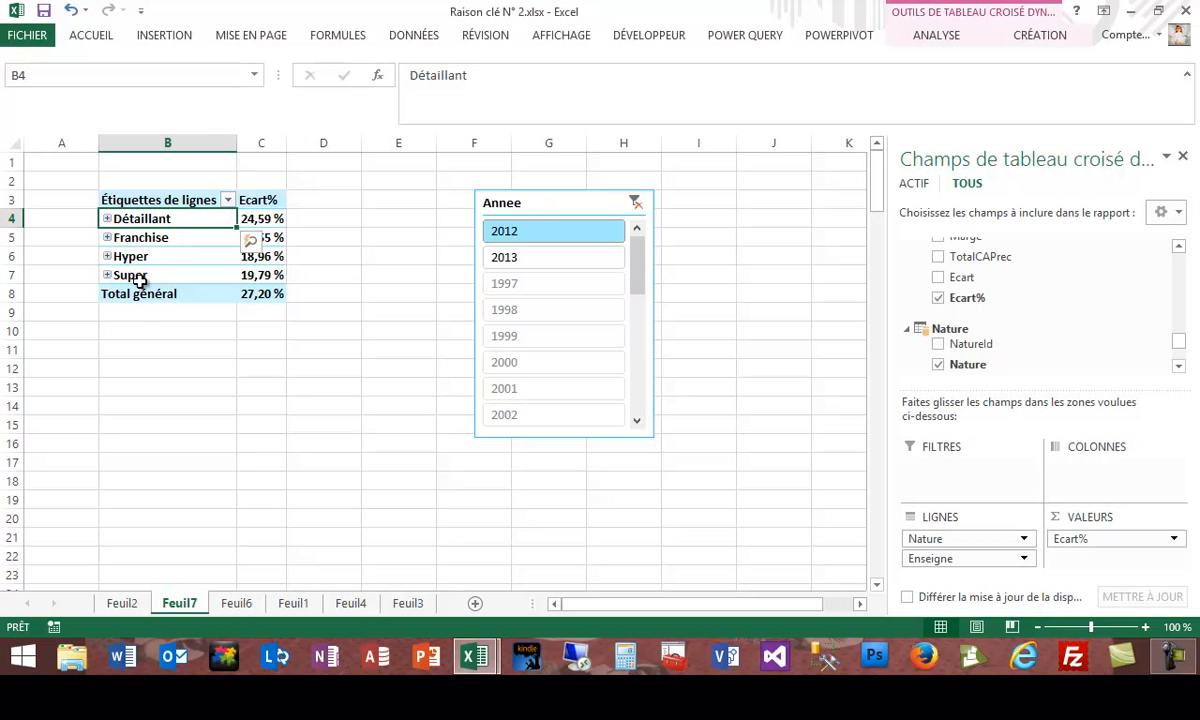
# Expand the Hyper group and inspect the Ecart% cells of HyperFrance-Belfort and of the Hyper subtotal
pyautogui.click(107, 257)
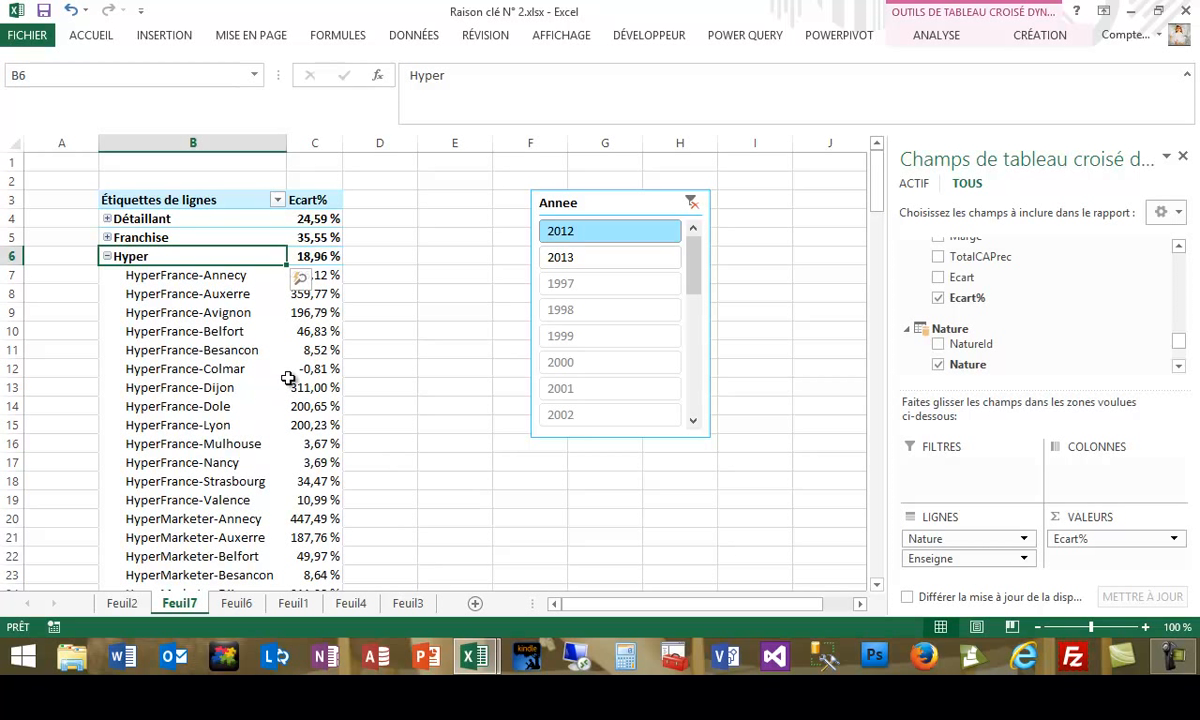
pyautogui.moveTo(288, 377)
pyautogui.click(313, 331)
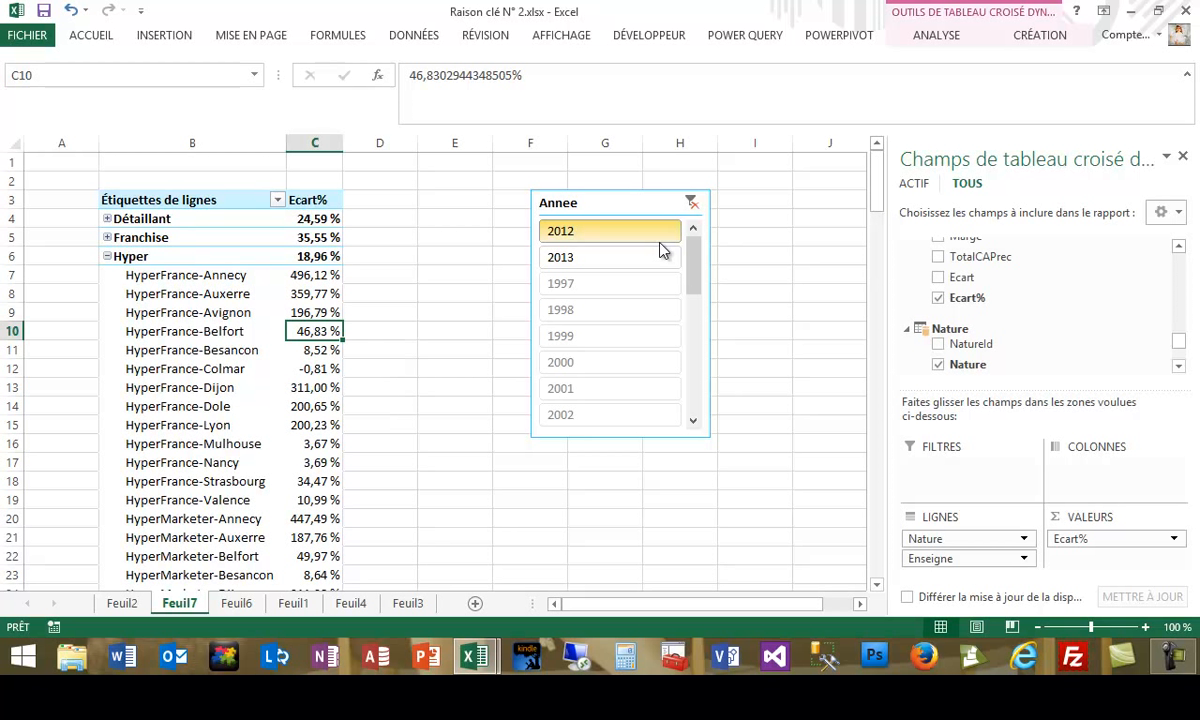
pyautogui.moveTo(327, 337)
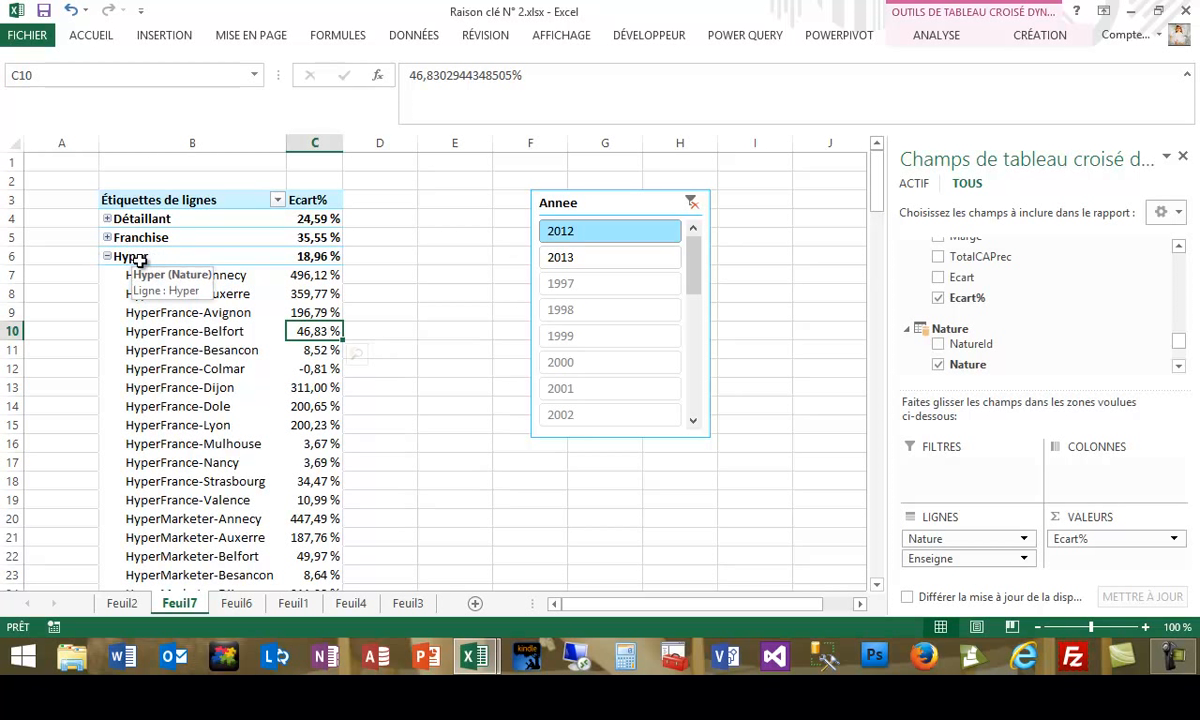
pyautogui.click(309, 257)
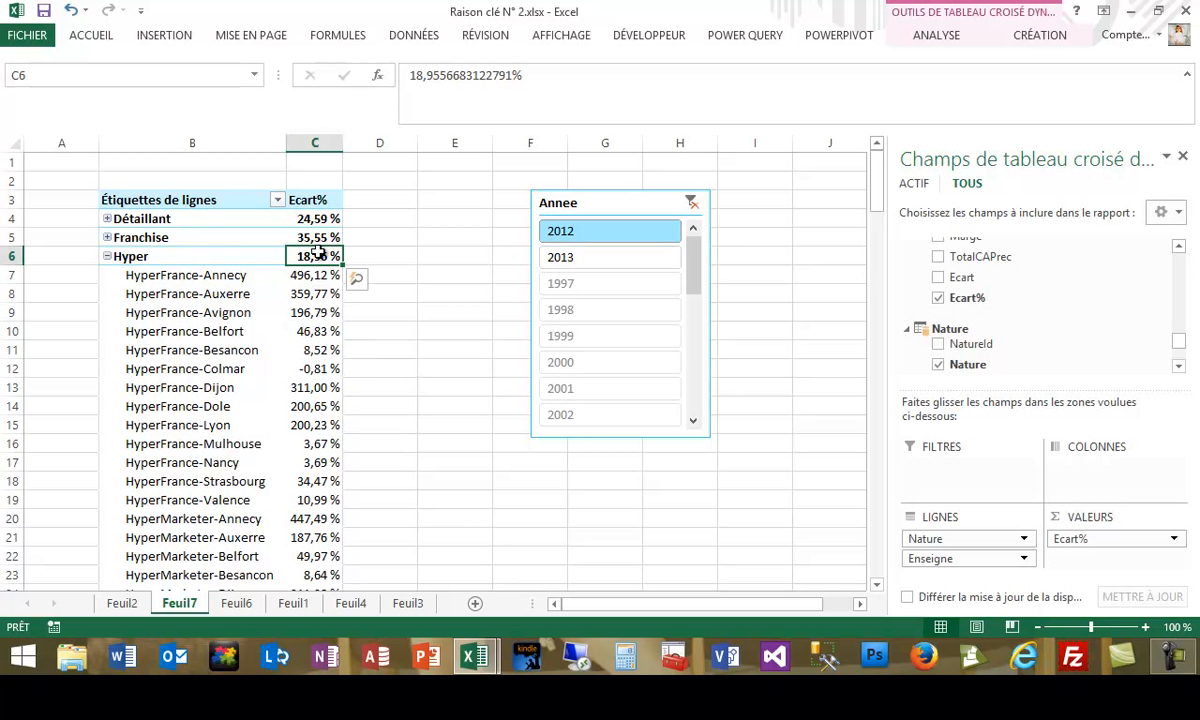